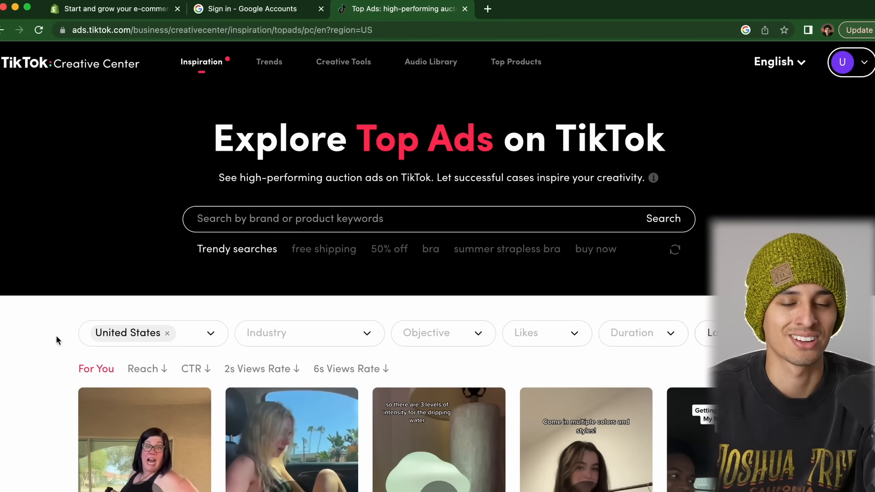
# Filter the US Top Ads grid to the Conversions objective
pyautogui.scroll(-2, 56, 335)
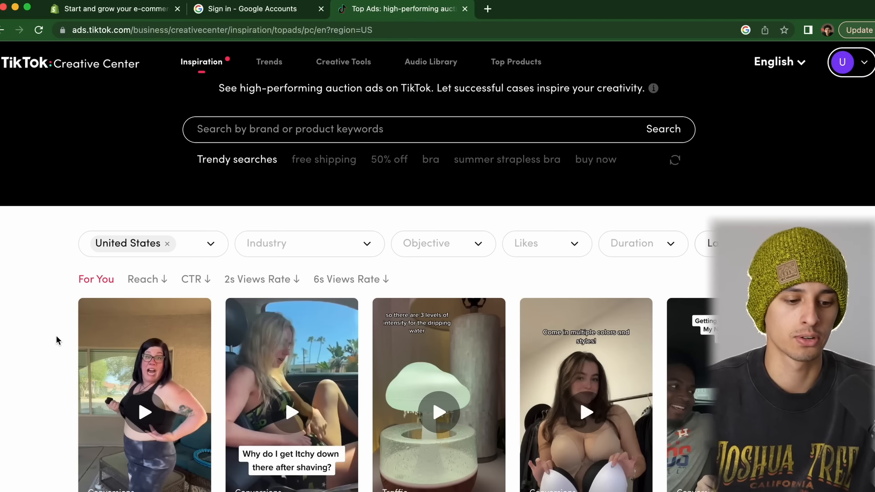
pyautogui.scroll(-3, 56, 336)
pyautogui.scroll(2, 56, 335)
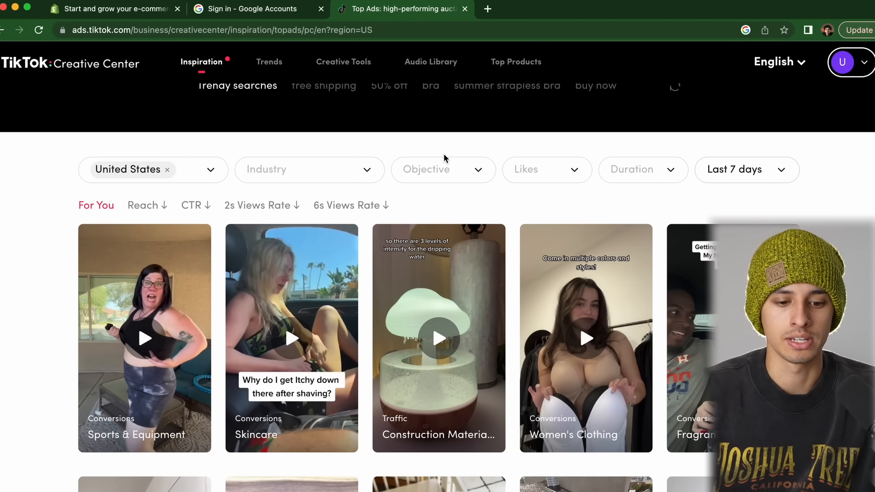
pyautogui.click(444, 172)
pyautogui.click(428, 238)
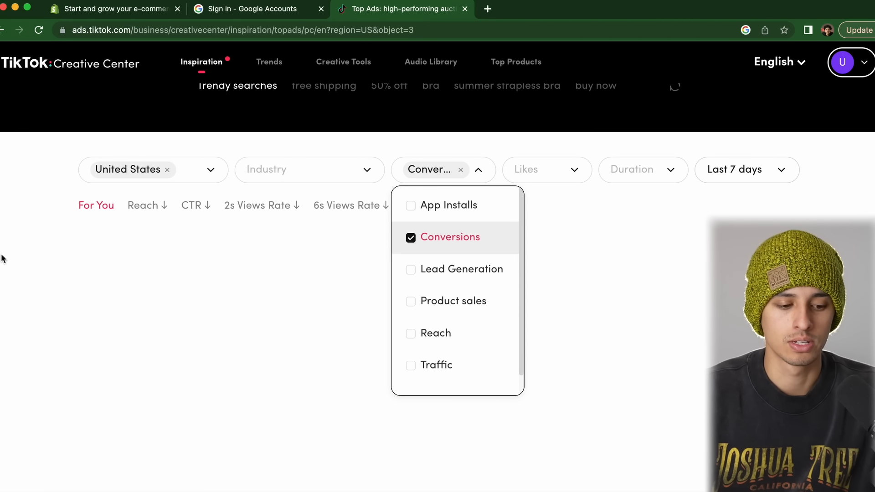
pyautogui.click(37, 259)
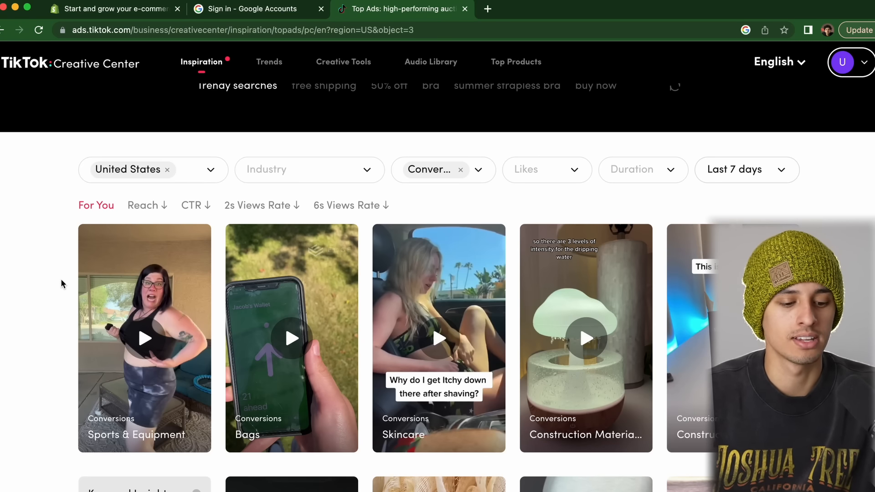
# Open the Skincare trimmer ad in a new tab
pyautogui.scroll(-2, 63, 284)
pyautogui.moveTo(155, 266)
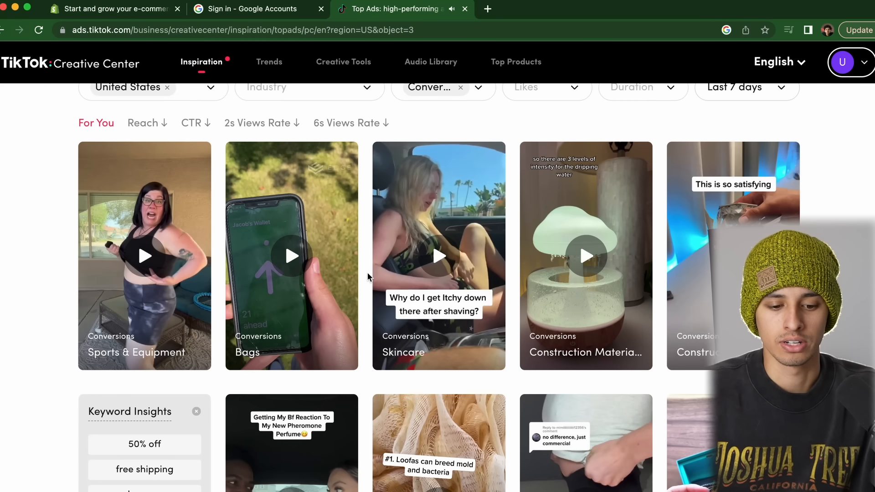
pyautogui.moveTo(460, 273)
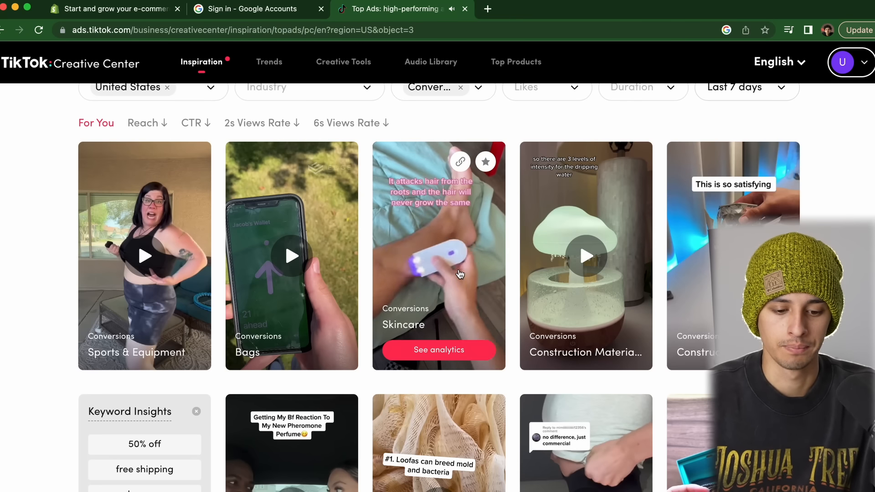
pyautogui.rightClick(461, 271)
pyautogui.click(506, 277)
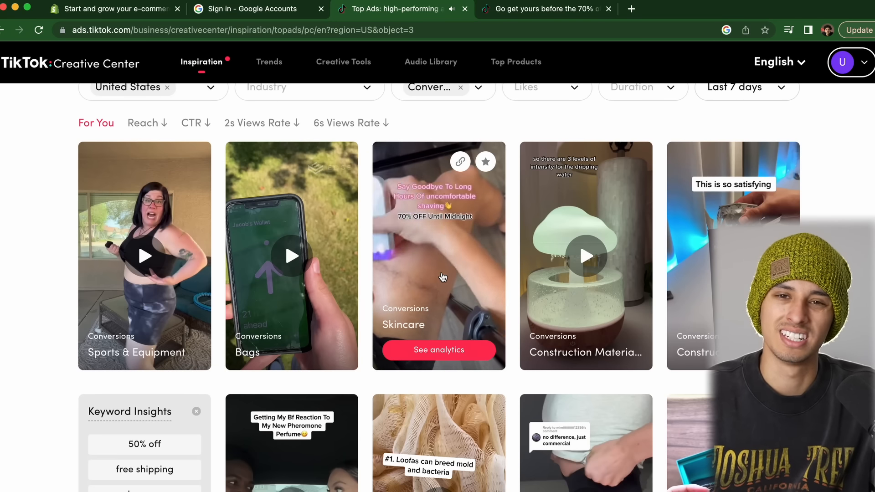
pyautogui.hotkey('ctrl', 'Tab')
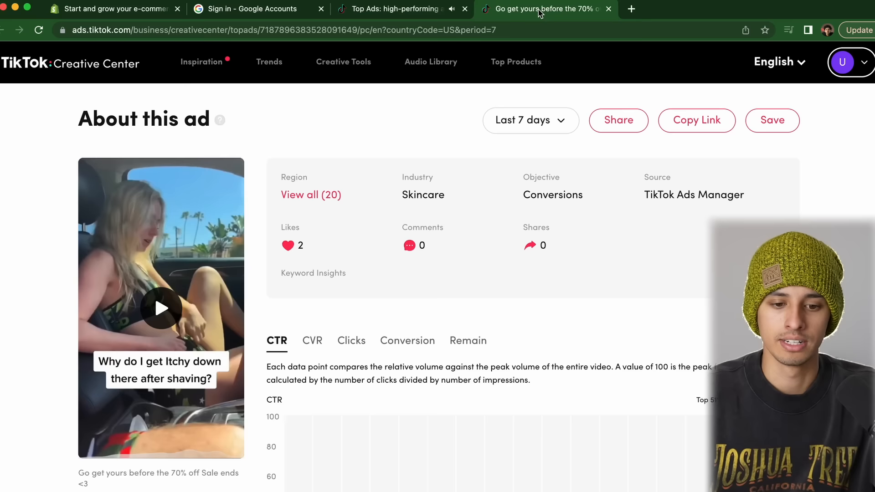
pyautogui.click(406, 3)
pyautogui.moveTo(585, 264)
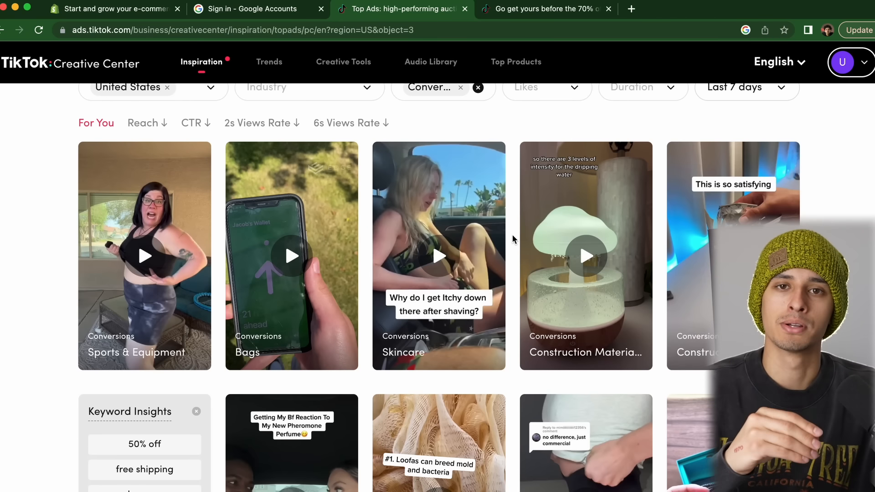
pyautogui.moveTo(435, 241)
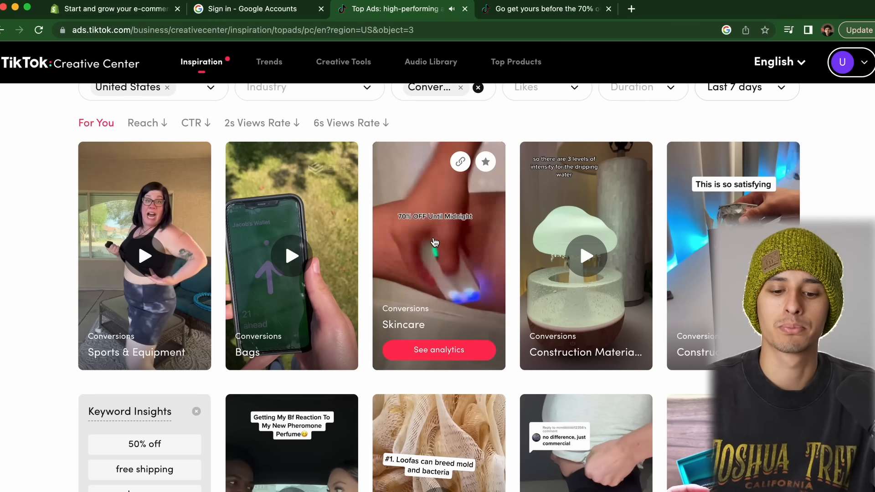
pyautogui.moveTo(589, 232)
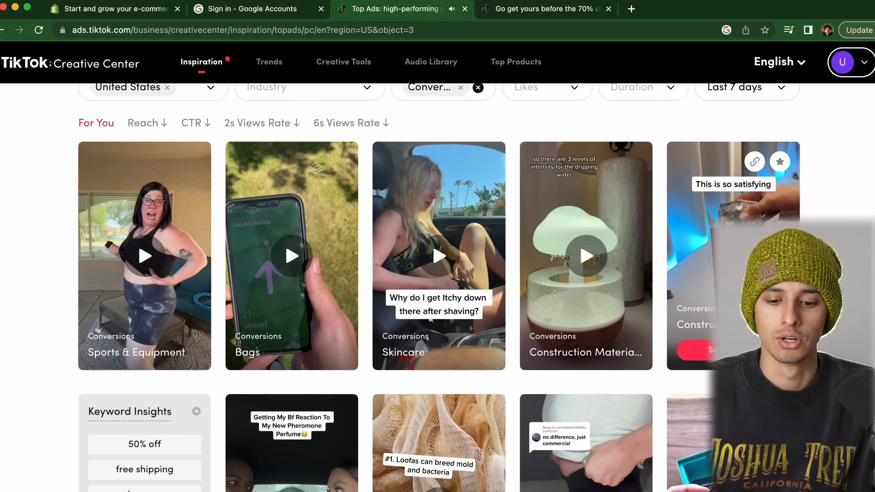
pyautogui.scroll(-4, 693, 192)
pyautogui.scroll(-3, 715, 236)
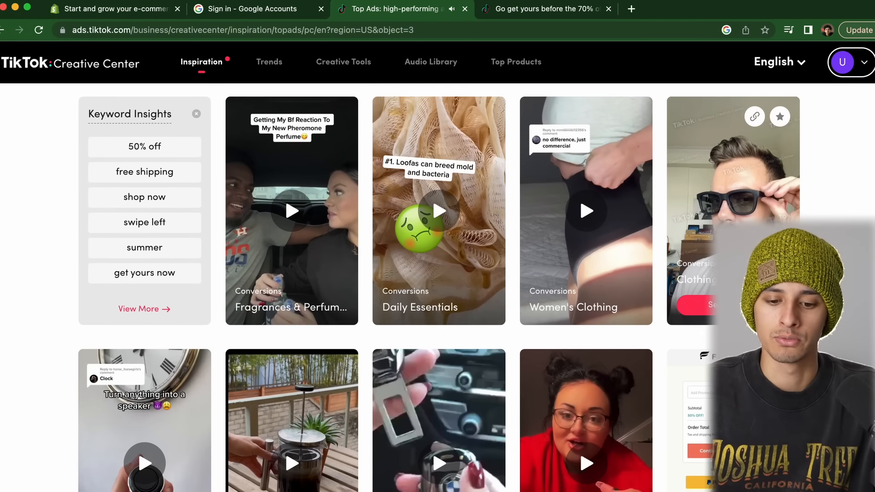
# Browse the body trimmer womens results, briefly rechecking the TikTok Top Ads and Skincare ad tabs
pyautogui.scroll(4, 715, 236)
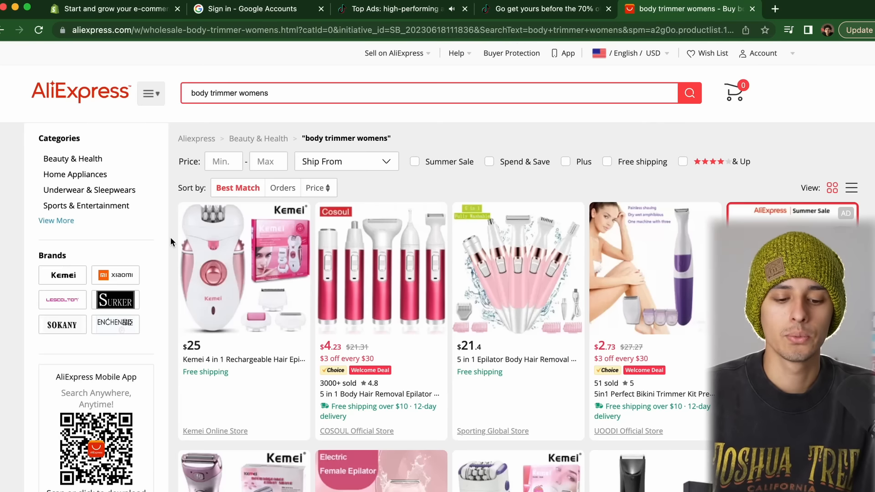
pyautogui.scroll(-10, 170, 237)
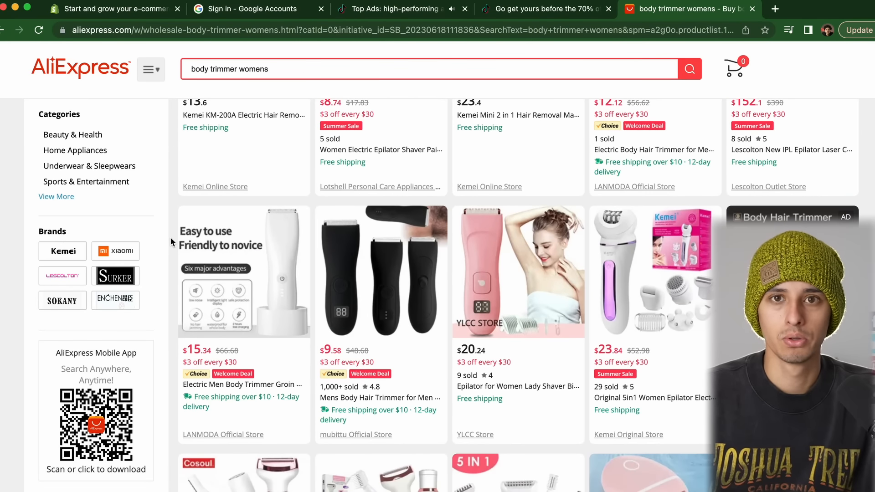
pyautogui.scroll(-12, 170, 237)
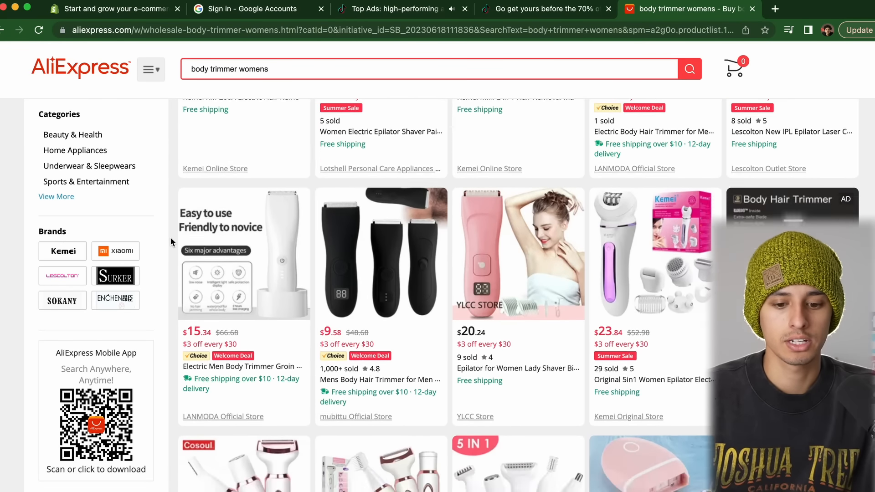
pyautogui.scroll(-8, 171, 237)
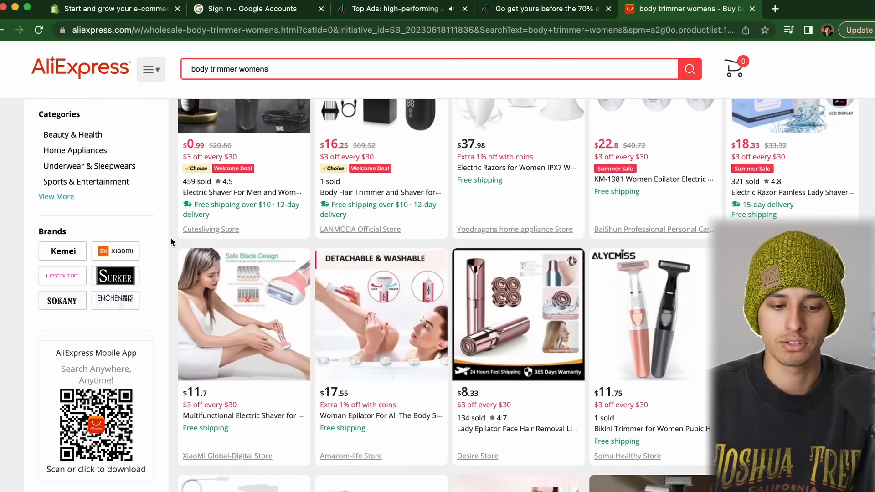
pyautogui.scroll(-13, 171, 237)
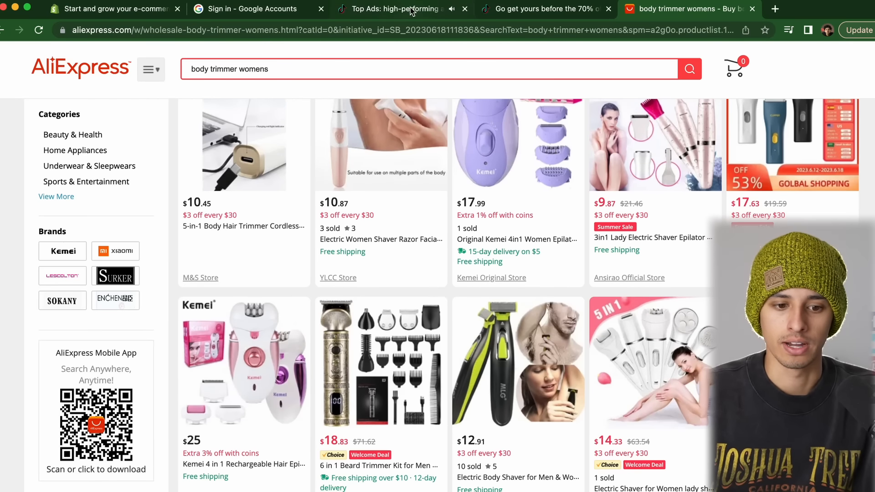
pyautogui.click(411, 12)
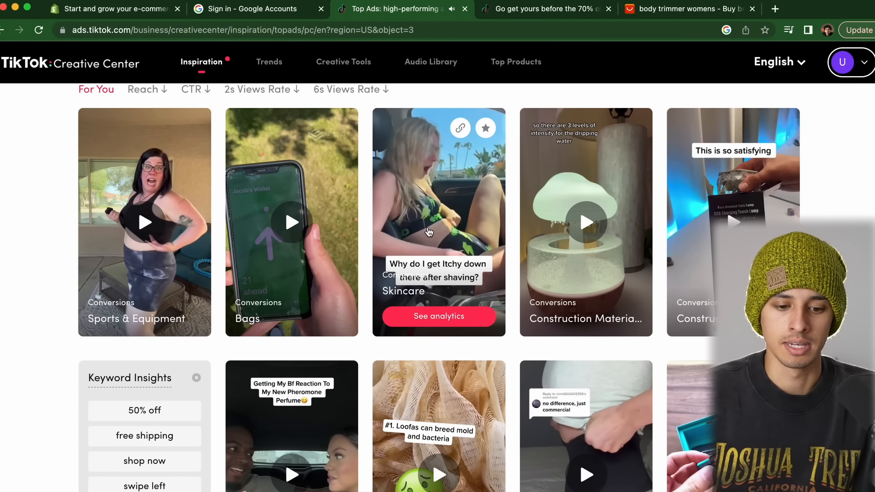
pyautogui.click(520, 13)
pyautogui.click(658, 6)
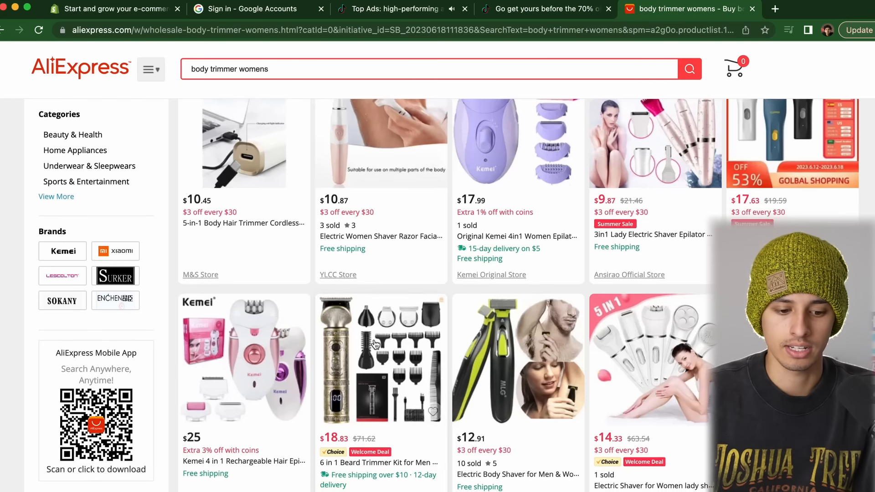
# Go to results page 2 and open the painless hair removal kit listing
pyautogui.scroll(-10, 373, 338)
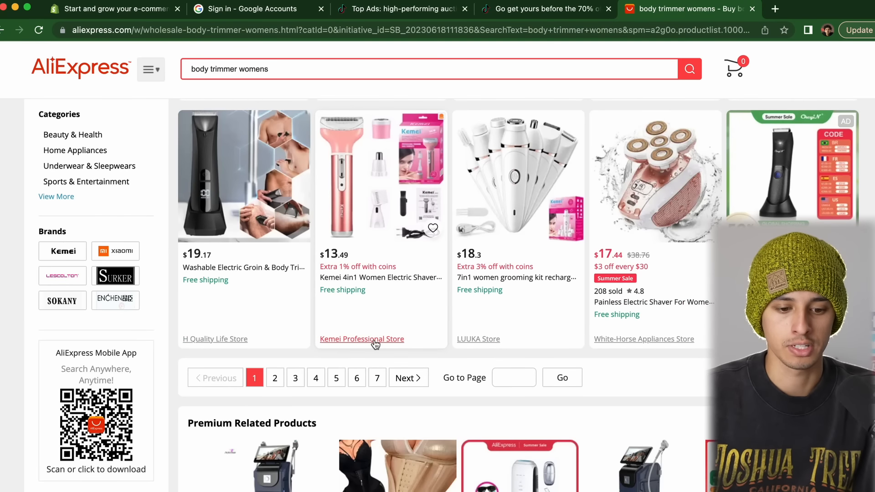
pyautogui.click(280, 379)
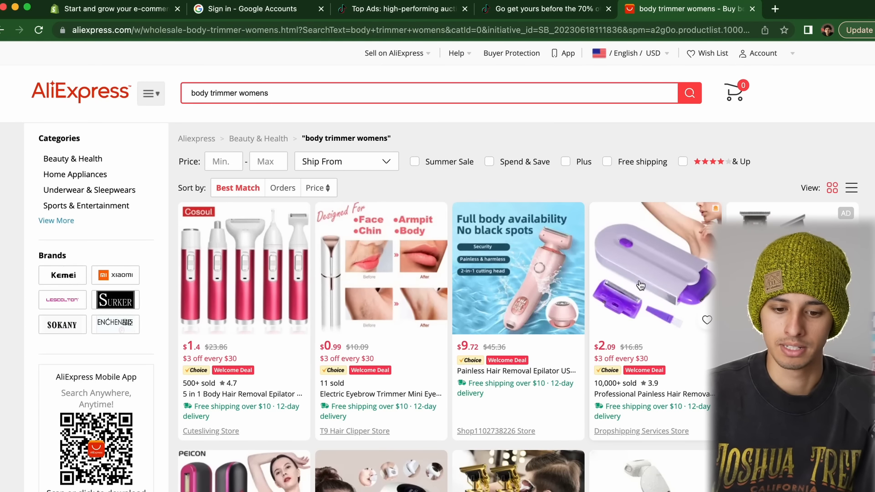
pyautogui.click(640, 285)
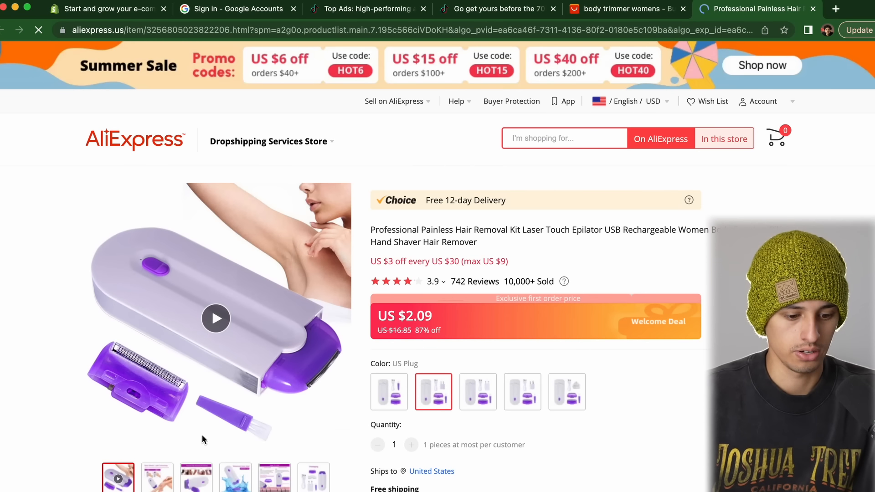
# Look through the hair removal kit's images and details, then return to TikTok Top Ads
pyautogui.moveTo(226, 480)
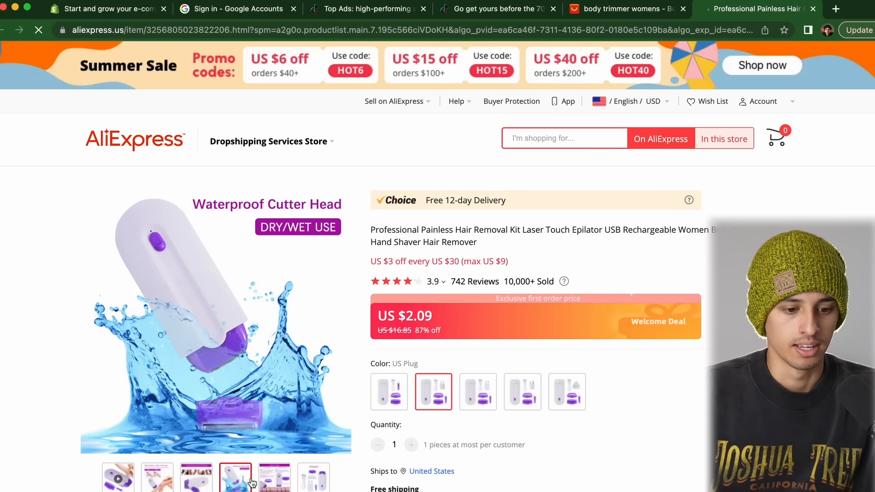
pyautogui.moveTo(315, 483)
pyautogui.moveTo(285, 483)
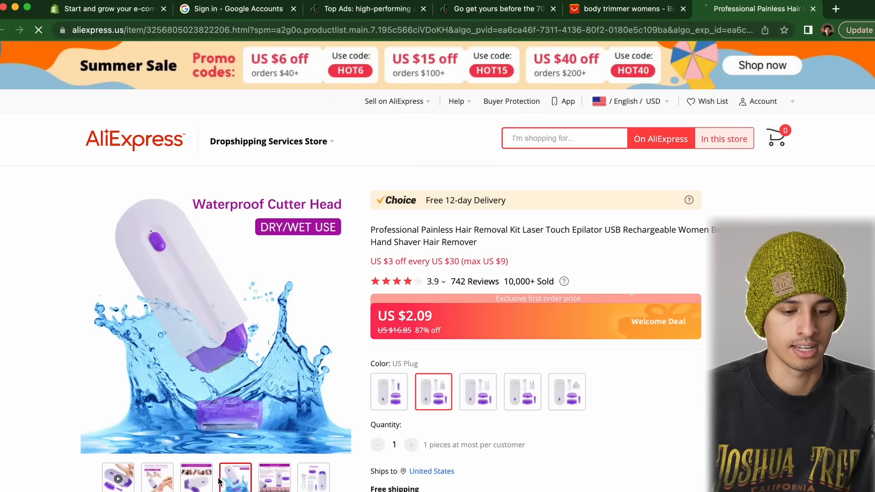
pyautogui.scroll(-3, 432, 320)
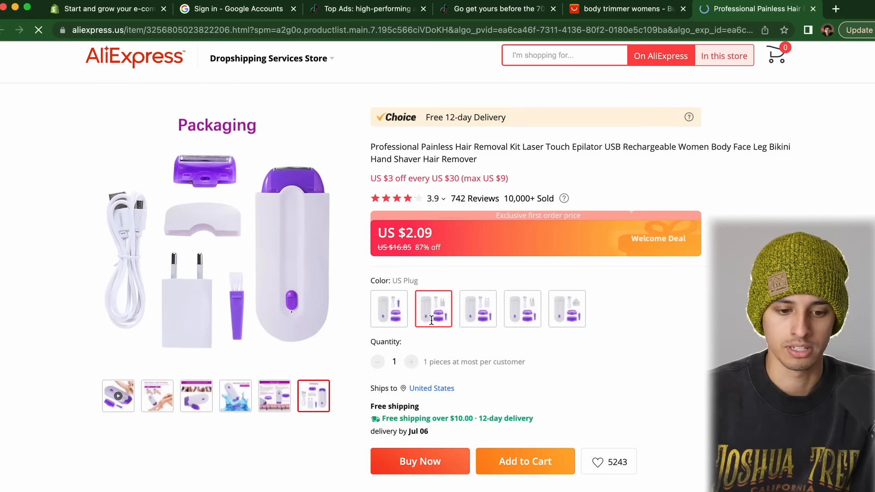
pyautogui.scroll(-1, 432, 324)
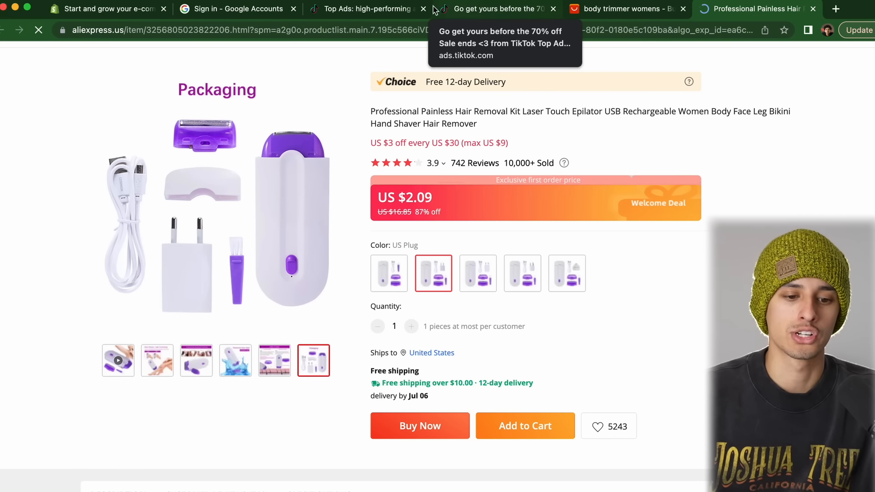
pyautogui.click(382, 10)
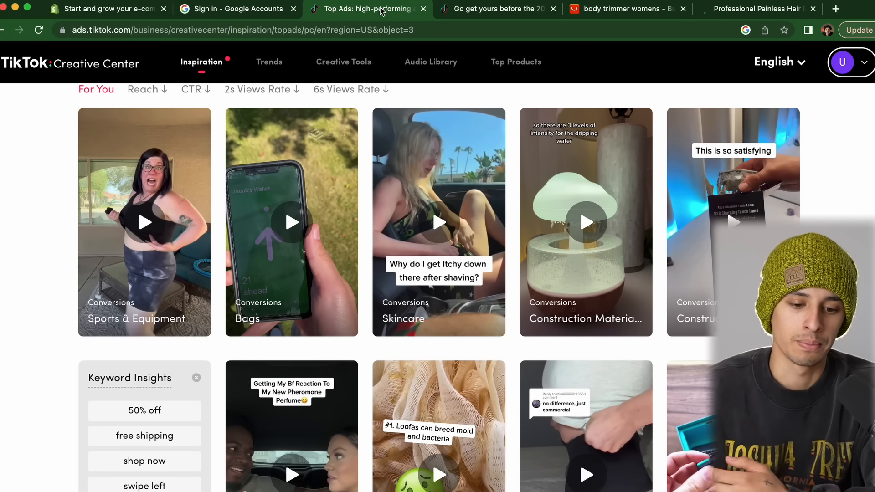
# Browse the US Conversions Top Ads grid, glancing at the Skincare ad's details
pyautogui.moveTo(445, 214)
pyautogui.scroll(3, 445, 215)
pyautogui.scroll(-3, 446, 215)
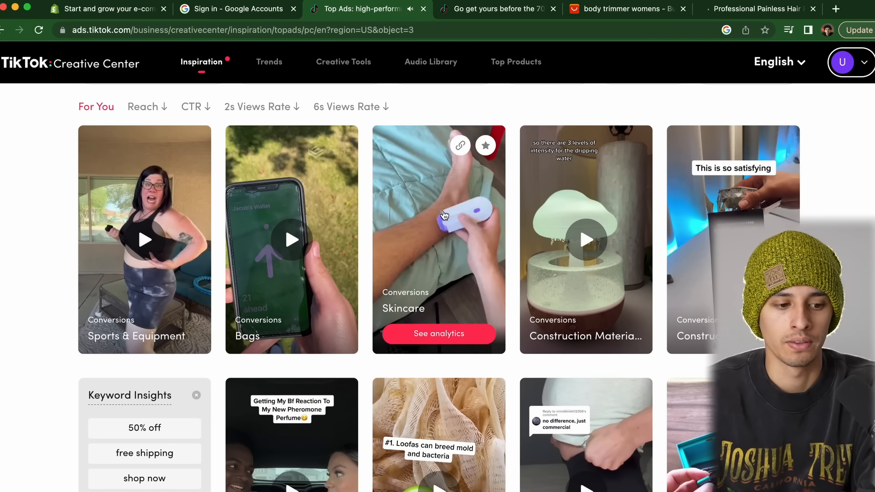
pyautogui.scroll(-3, 444, 214)
pyautogui.scroll(1, 445, 214)
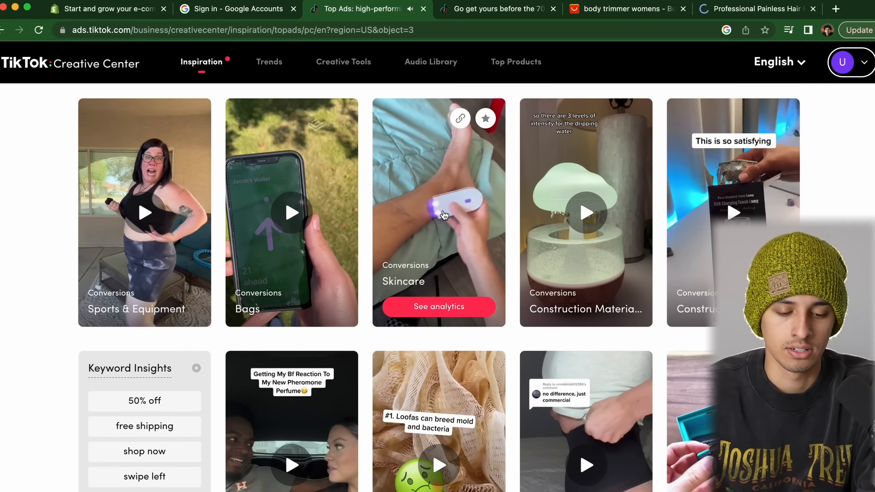
pyautogui.scroll(-1, 445, 215)
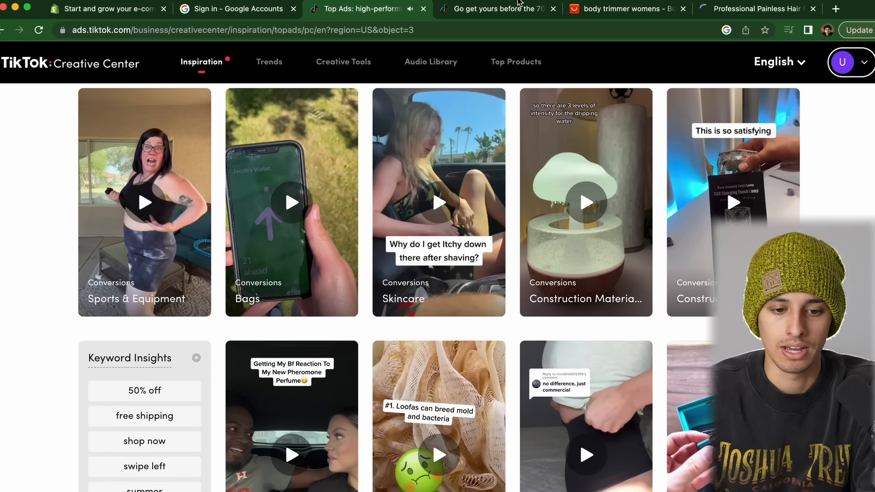
pyautogui.click(491, 11)
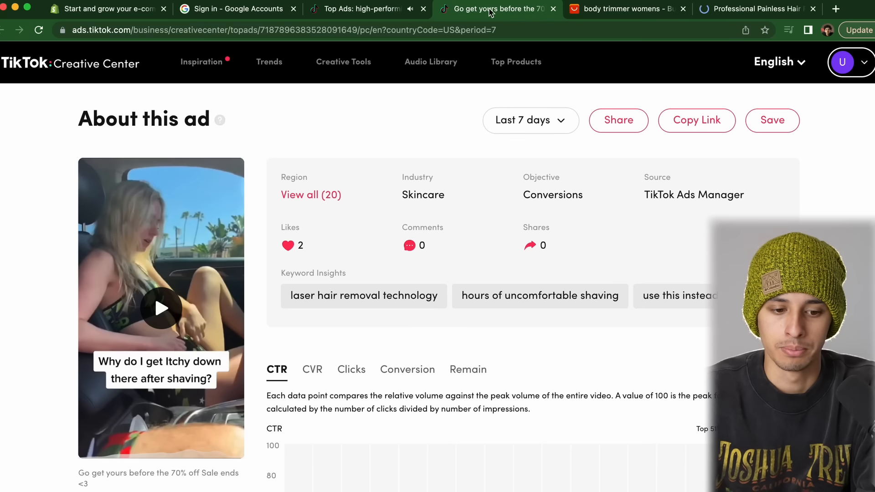
pyautogui.click(387, 9)
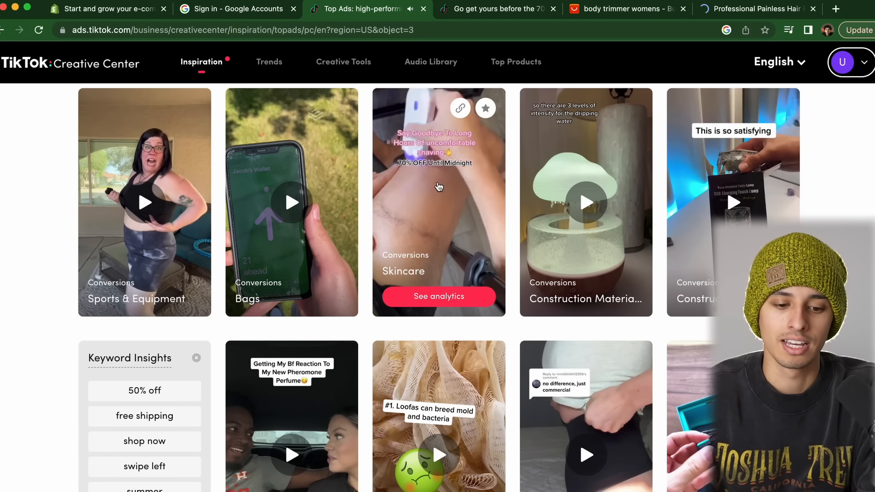
# Scroll through the Top Ads inspiration grid and the Explore Top Ads filters
pyautogui.scroll(-5, 439, 187)
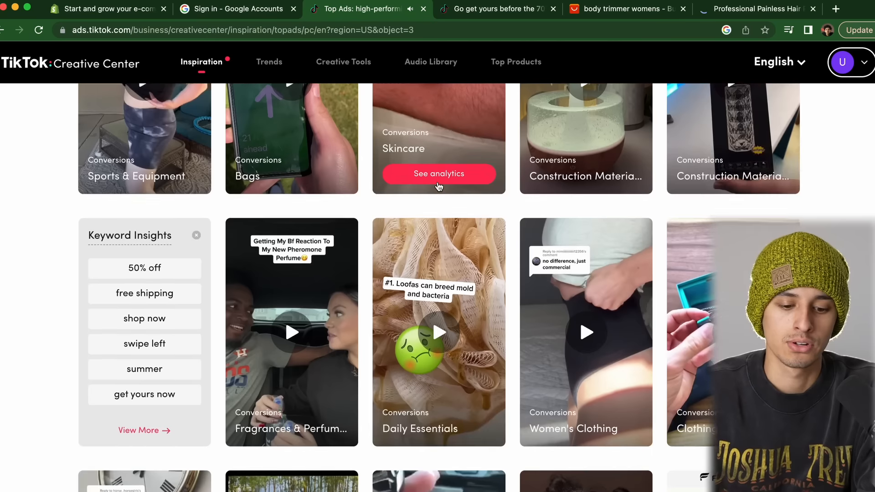
pyautogui.scroll(1, 438, 187)
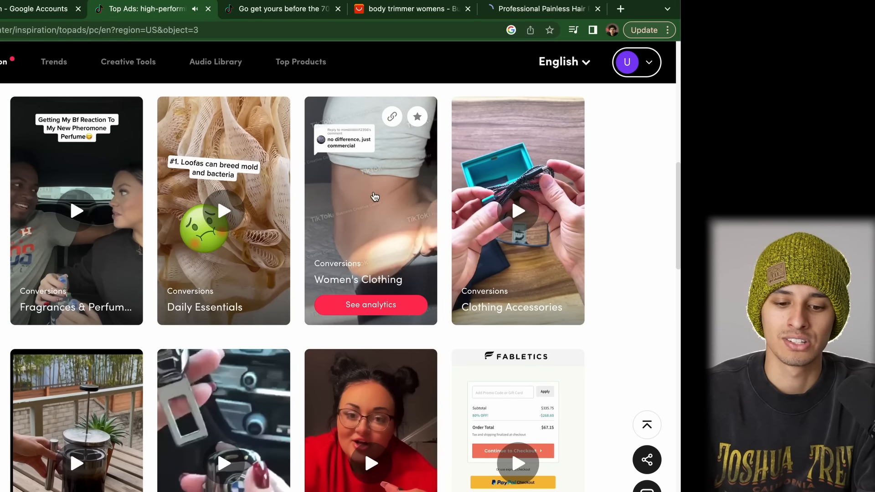
pyautogui.scroll(-4, 375, 196)
pyautogui.scroll(-1, 589, 196)
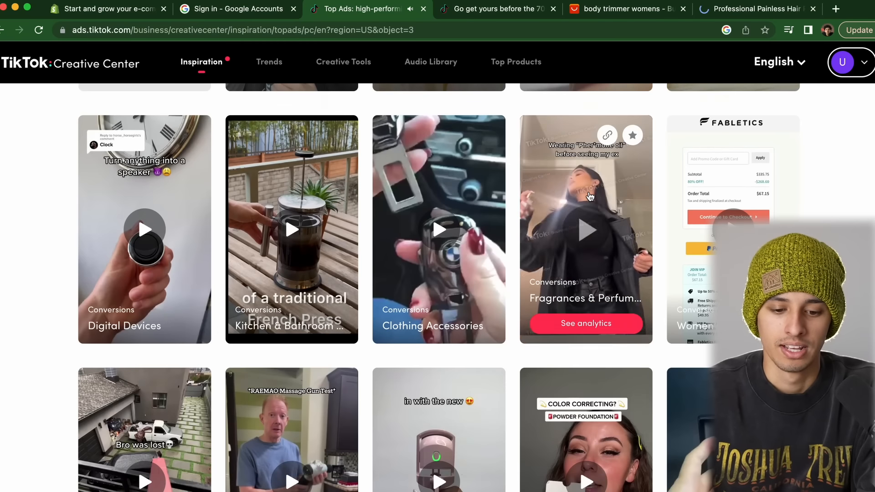
pyautogui.scroll(4, 589, 196)
pyautogui.scroll(-5, 589, 196)
pyautogui.scroll(-2, 589, 196)
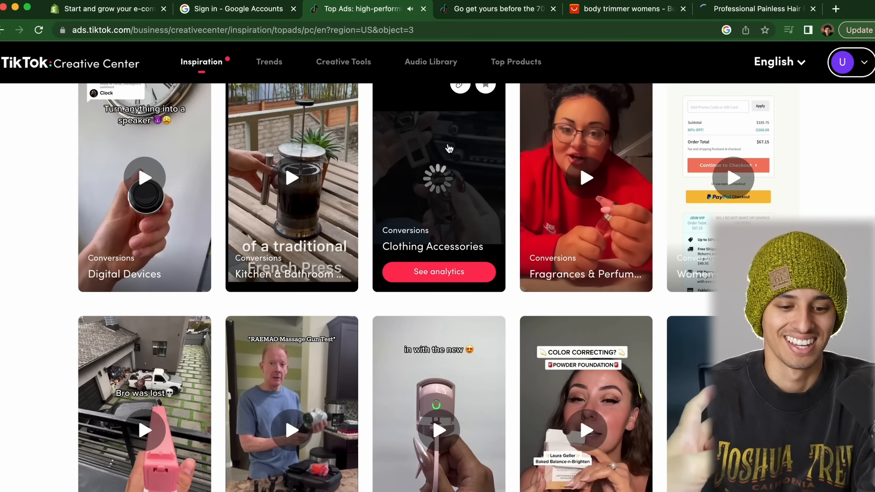
pyautogui.scroll(2, 439, 216)
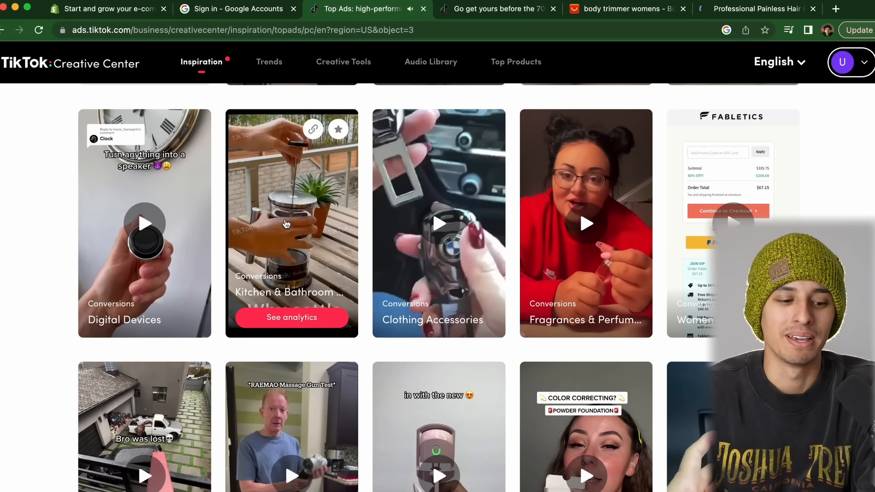
pyautogui.scroll(-5, 145, 227)
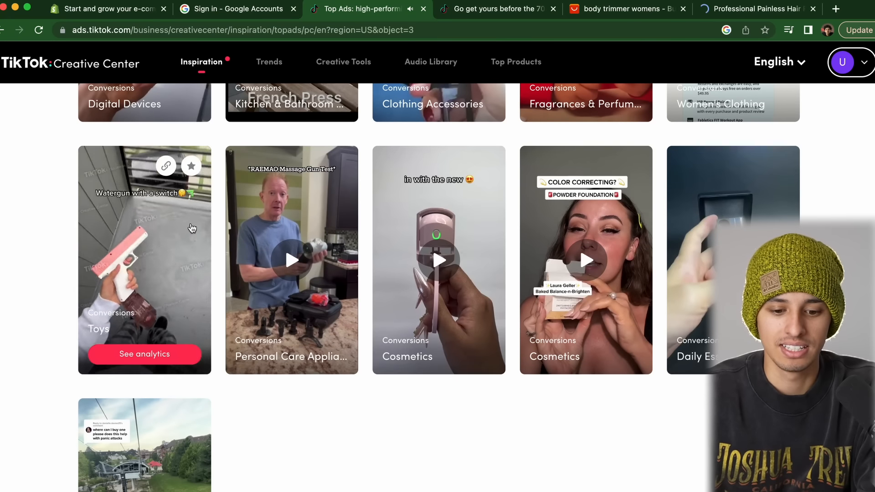
pyautogui.scroll(-5, 713, 217)
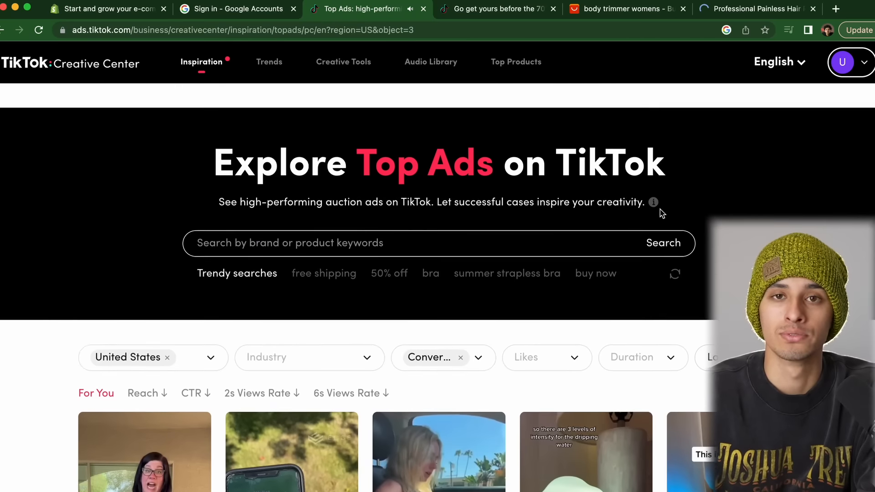
pyautogui.scroll(-5, 660, 201)
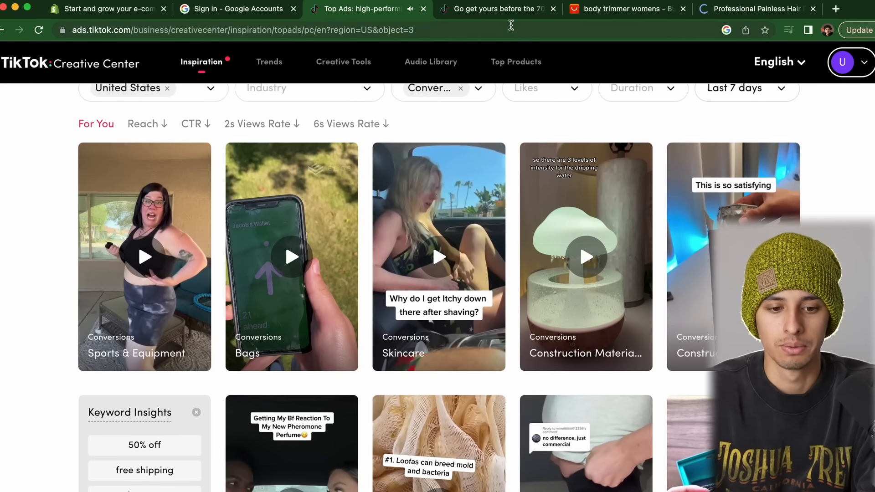
# Review the Skincare ad's About this ad page, including its stats and CTR chart
pyautogui.click(510, 9)
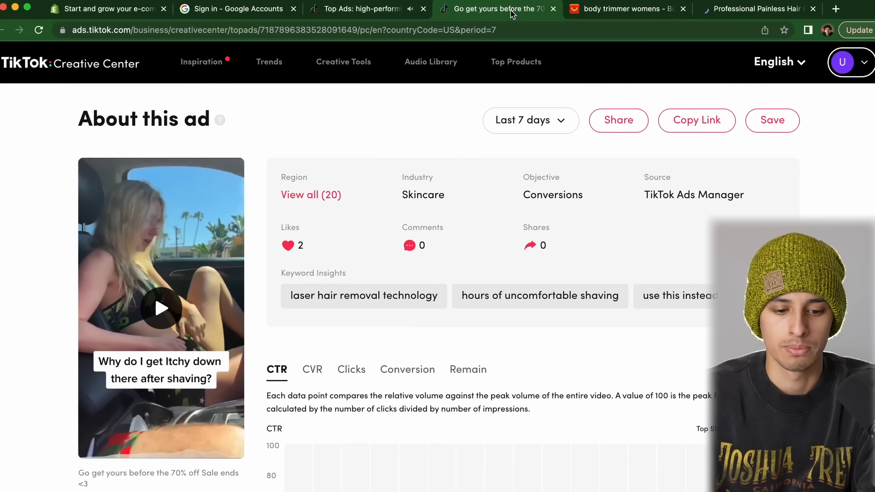
pyautogui.scroll(-5, 251, 267)
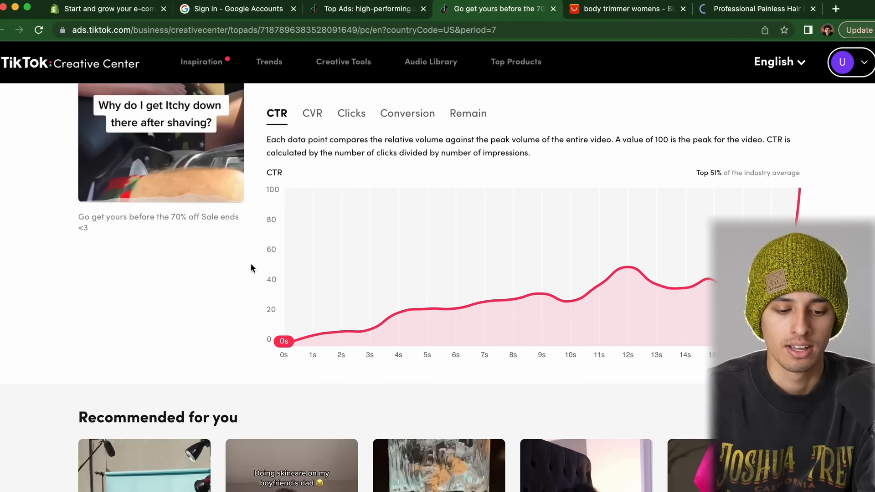
pyautogui.scroll(6, 252, 266)
pyautogui.scroll(-2, 251, 266)
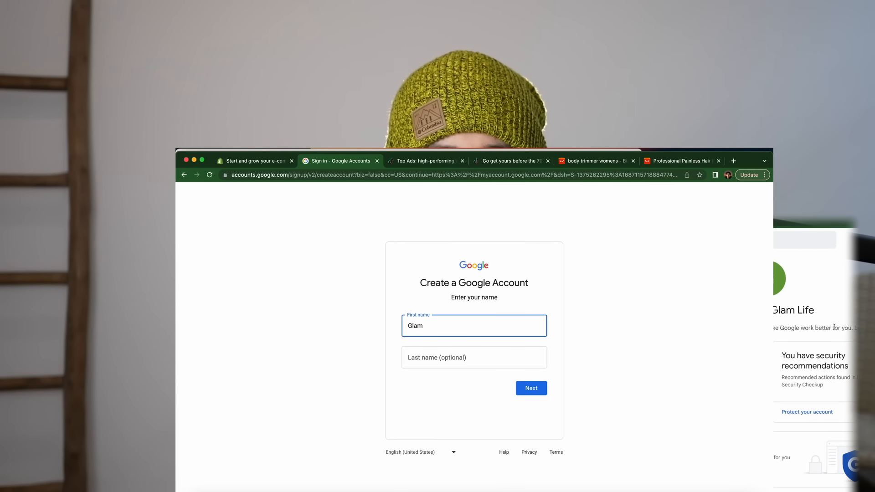
# Enter 'Glam Life' as the new Google account's first name
pyautogui.write('Gals')
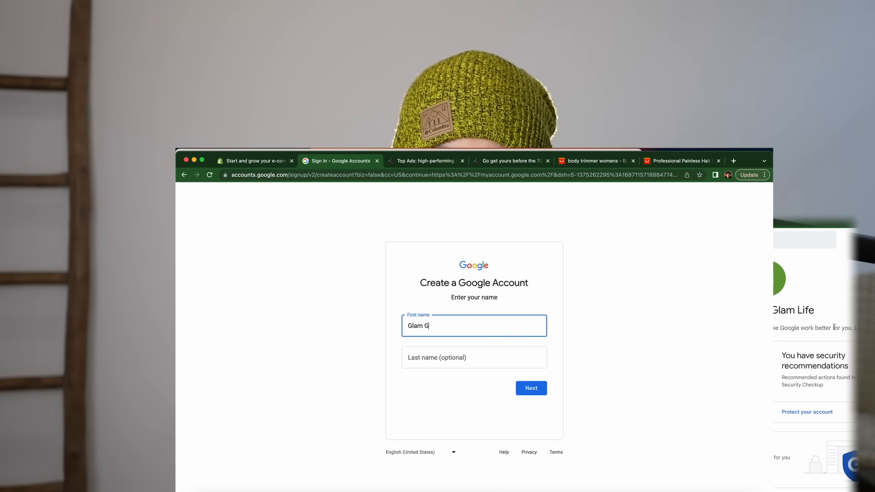
pyautogui.click(527, 390)
pyautogui.click(440, 326)
pyautogui.press('BackSpace')
pyautogui.press('BackSpace')
pyautogui.press('BackSpace')
pyautogui.write('irl')
pyautogui.press('BackSpace')
pyautogui.press('BackSpace')
pyautogui.press('BackSpace')
pyautogui.press('BackSpace')
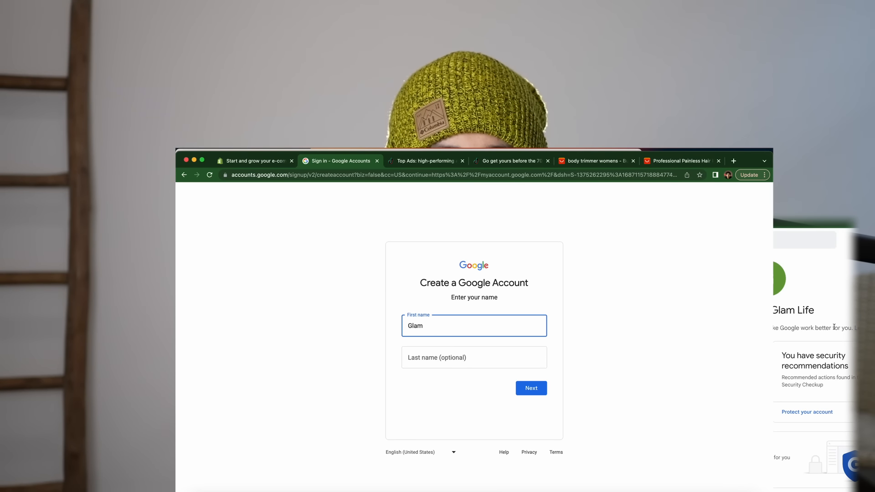
pyautogui.write('Life')
pyautogui.click(528, 390)
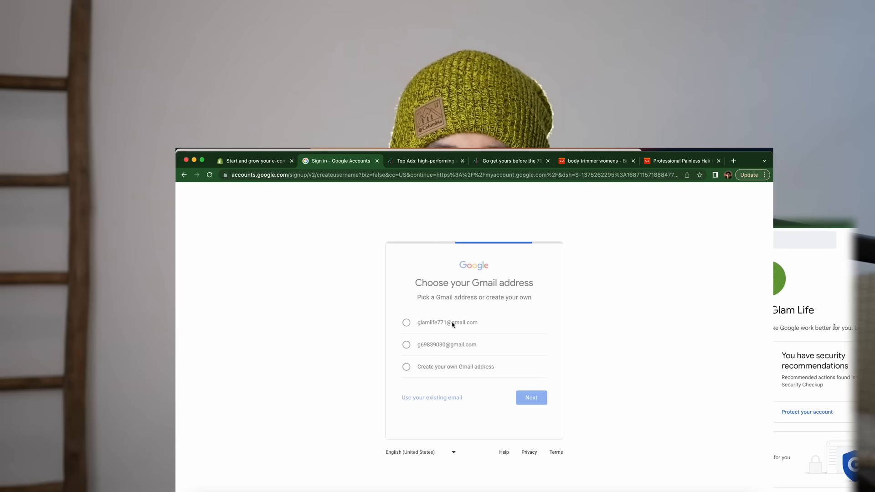
# Choose a custom Gmail address for the account and continue
pyautogui.click(449, 354)
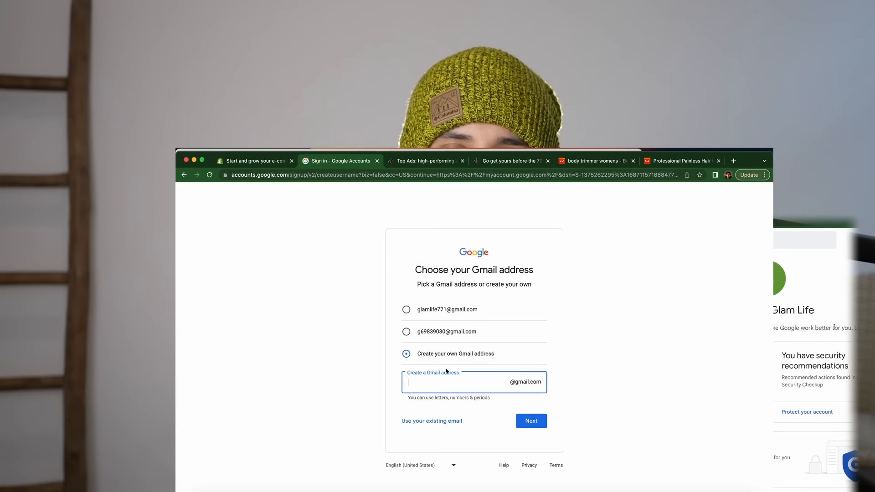
pyautogui.click(530, 420)
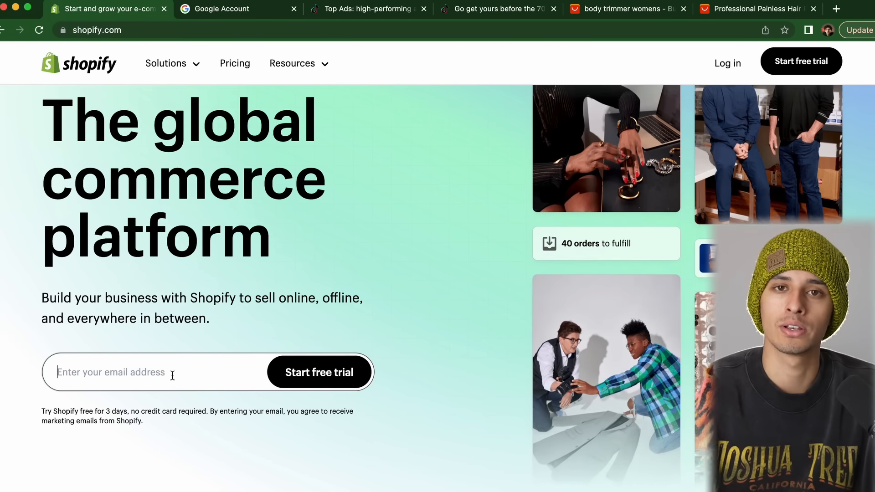
# Review the $1/month trial offer and start Shopify's free trial with the new Gmail address
pyautogui.scroll(5, 172, 375)
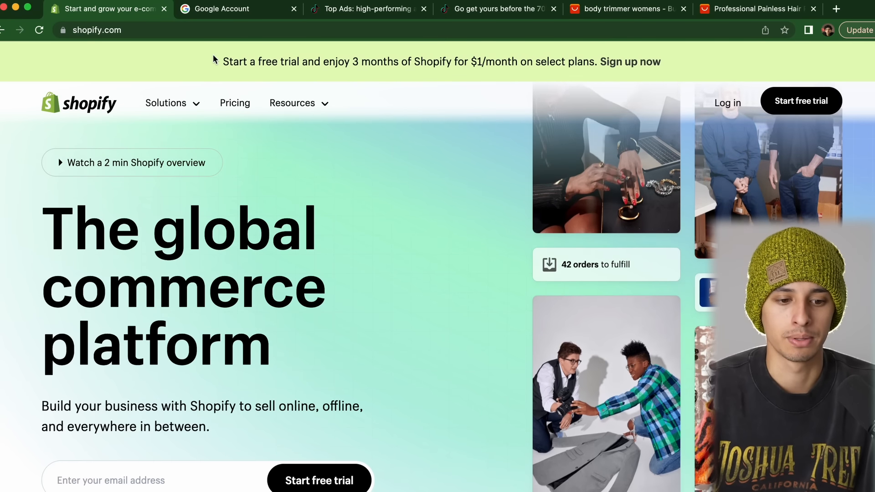
pyautogui.moveTo(223, 62); pyautogui.dragTo(689, 61)
pyautogui.click(420, 239)
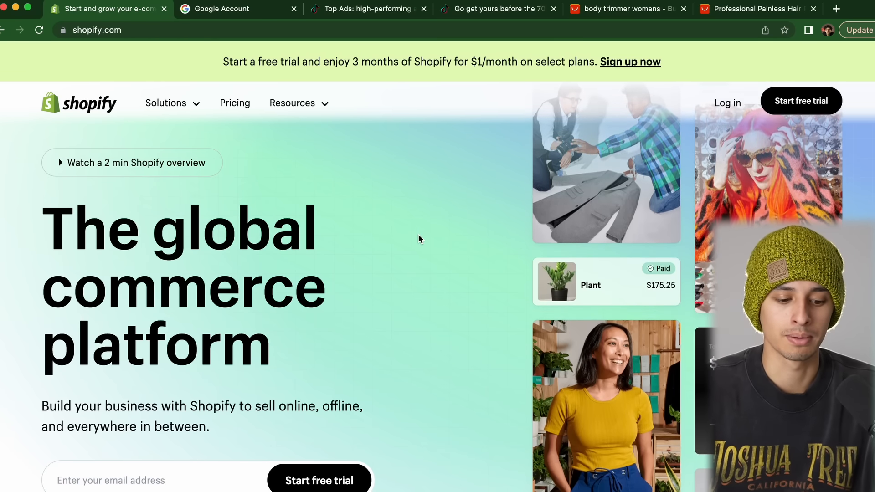
pyautogui.scroll(-2, 419, 236)
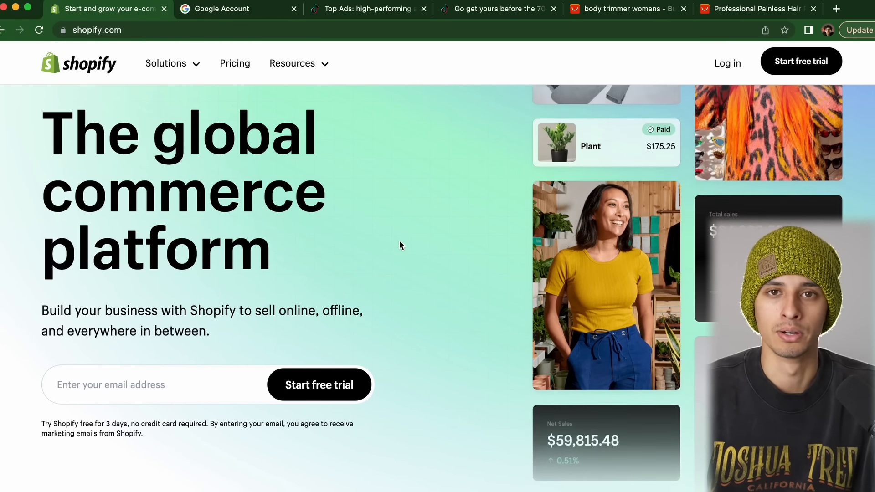
pyautogui.click(197, 383)
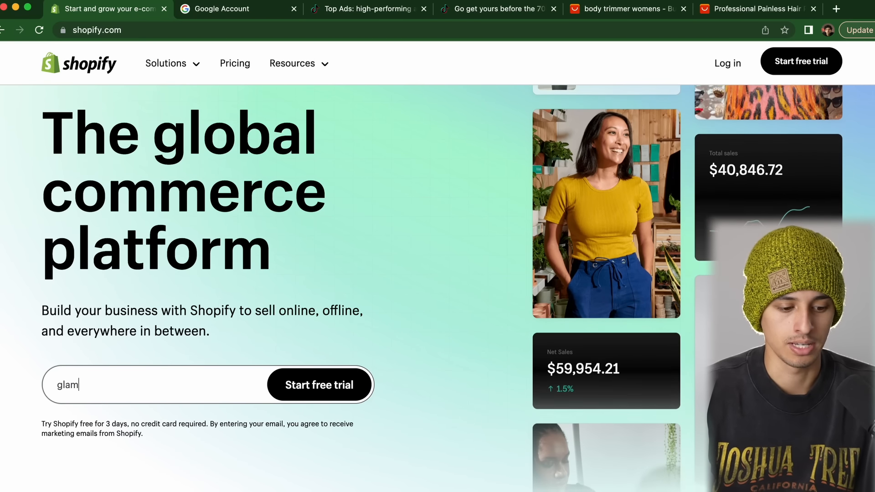
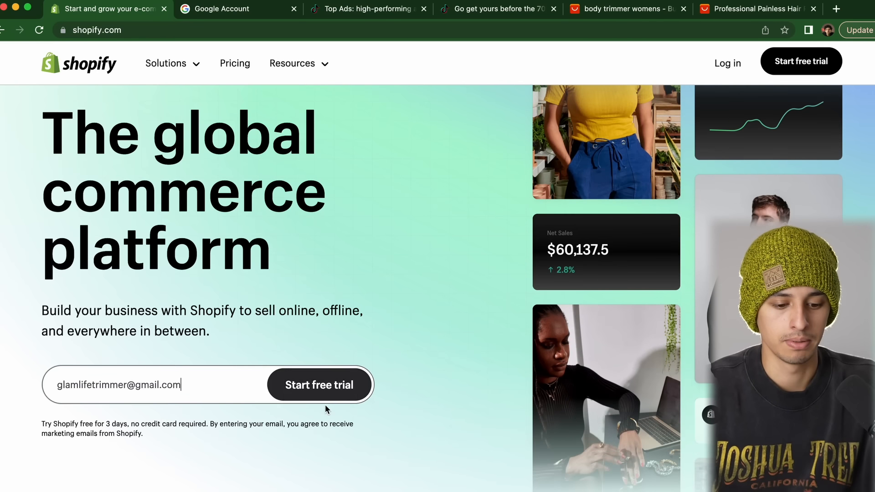
pyautogui.click(322, 385)
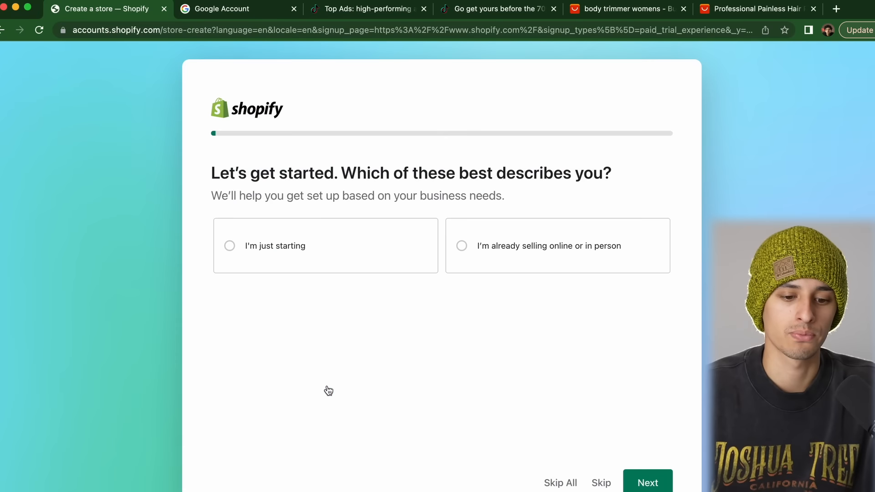
# Skip the onboarding questions and keep United States as the business location
pyautogui.click(561, 464)
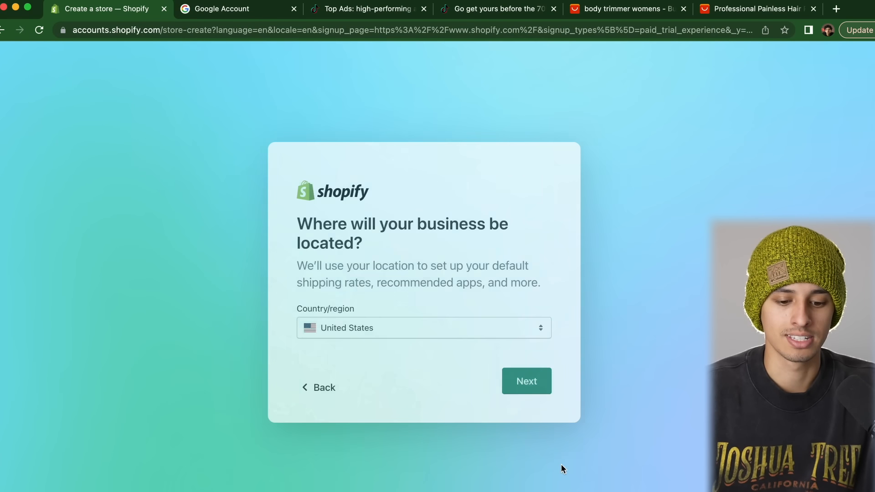
pyautogui.click(544, 380)
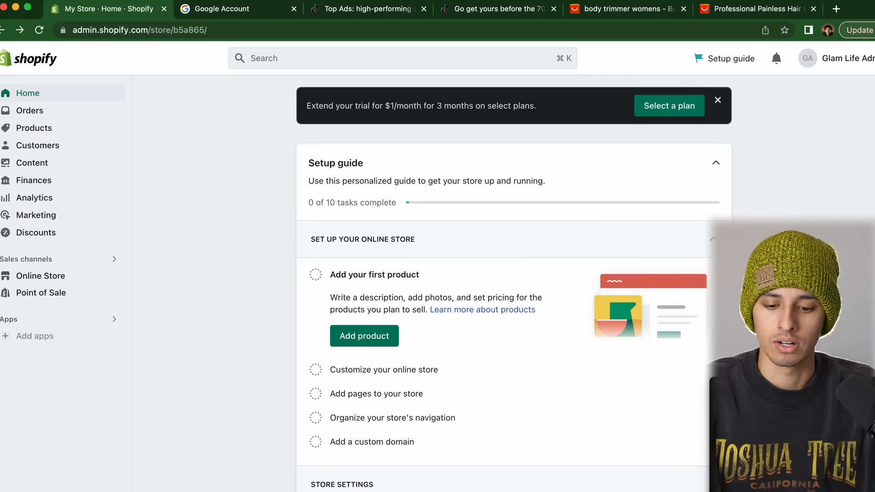
# Review the setup guide and the Analytics dashboard's total sales and conversion figures
pyautogui.moveTo(725, 394); pyautogui.dragTo(729, 485)
pyautogui.click(747, 447)
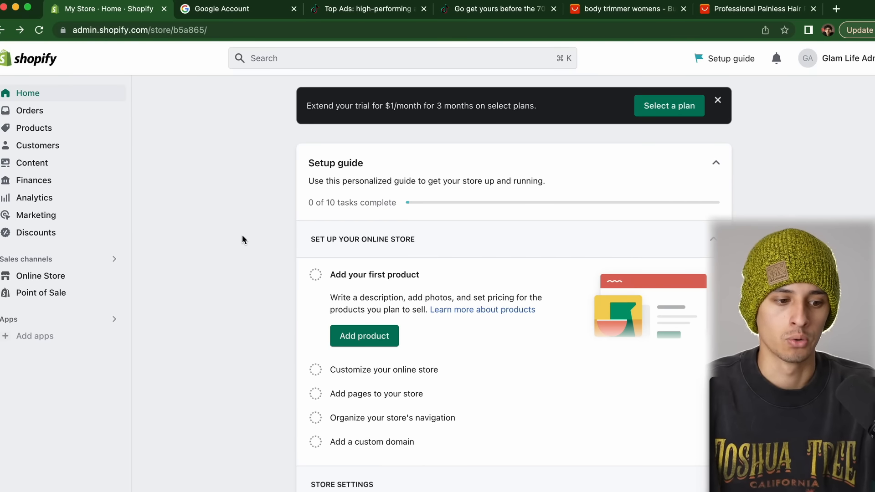
pyautogui.click(41, 201)
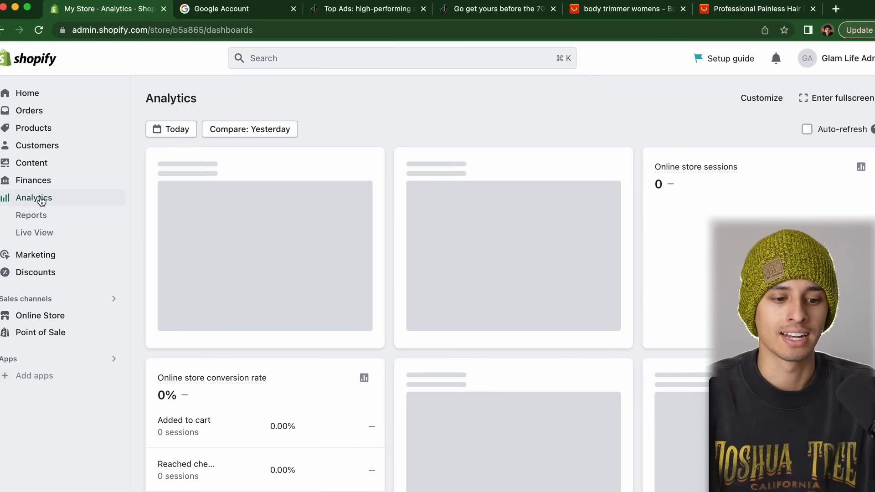
pyautogui.moveTo(144, 94); pyautogui.dragTo(344, 348)
pyautogui.click(343, 132)
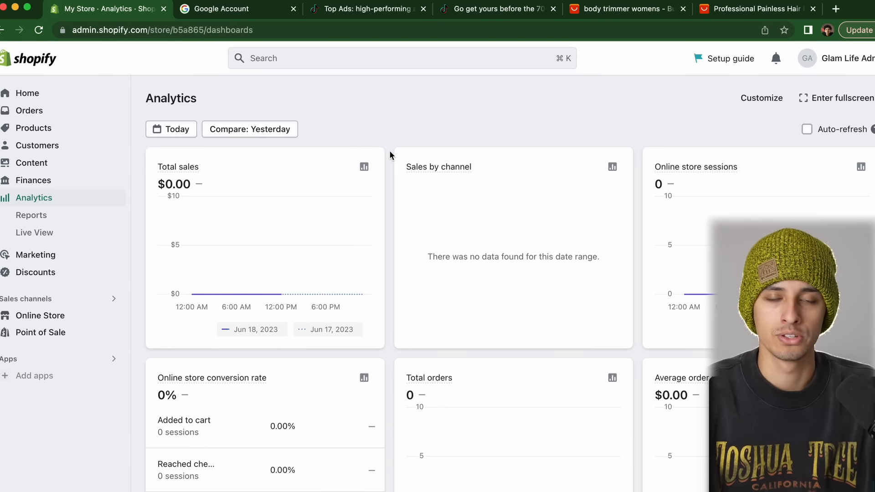
pyautogui.scroll(-3, 390, 151)
pyautogui.moveTo(157, 247); pyautogui.dragTo(275, 386)
pyautogui.click(338, 241)
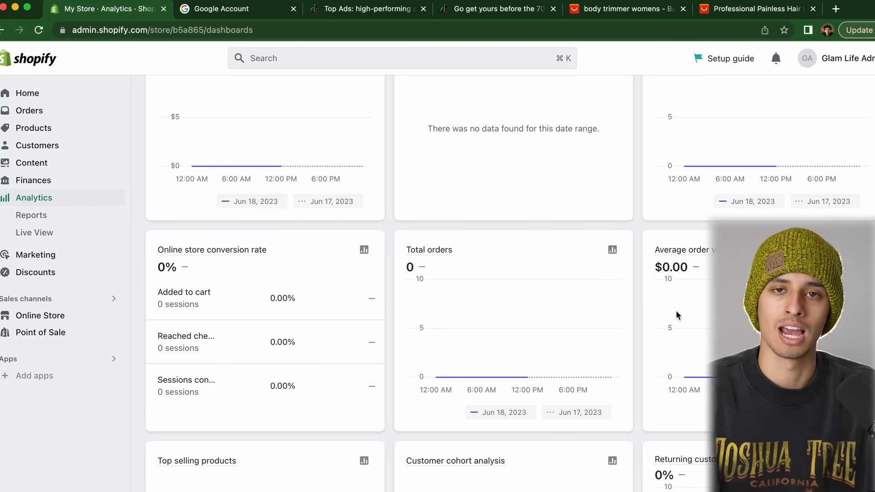
pyautogui.scroll(3, 555, 335)
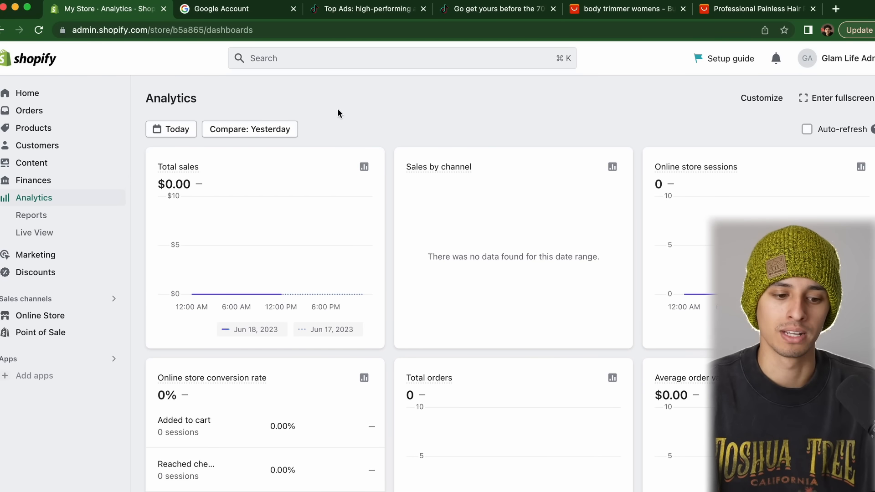
# Browse Home, Orders, Products and Discounts, then go to Online Store Themes
pyautogui.click(30, 94)
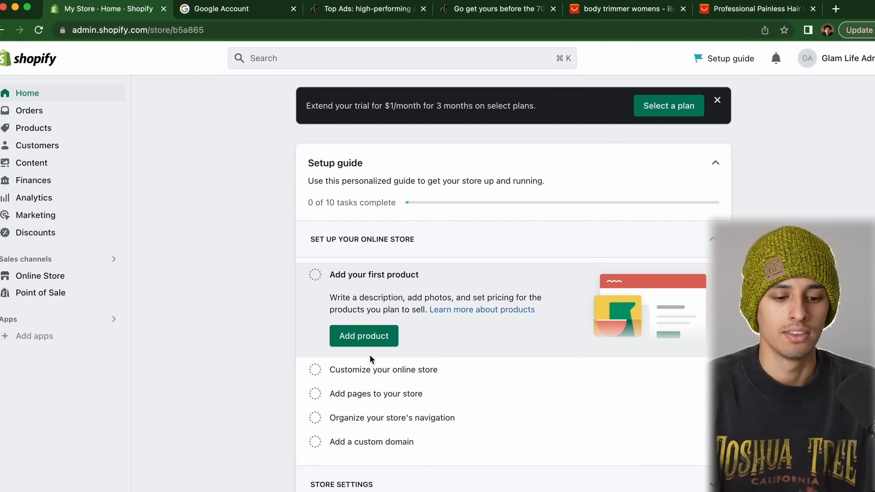
pyautogui.click(18, 112)
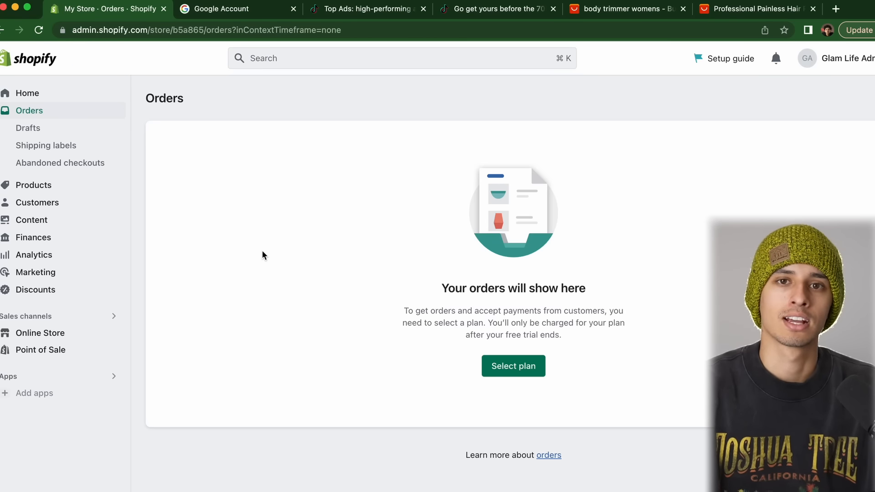
pyautogui.click(46, 186)
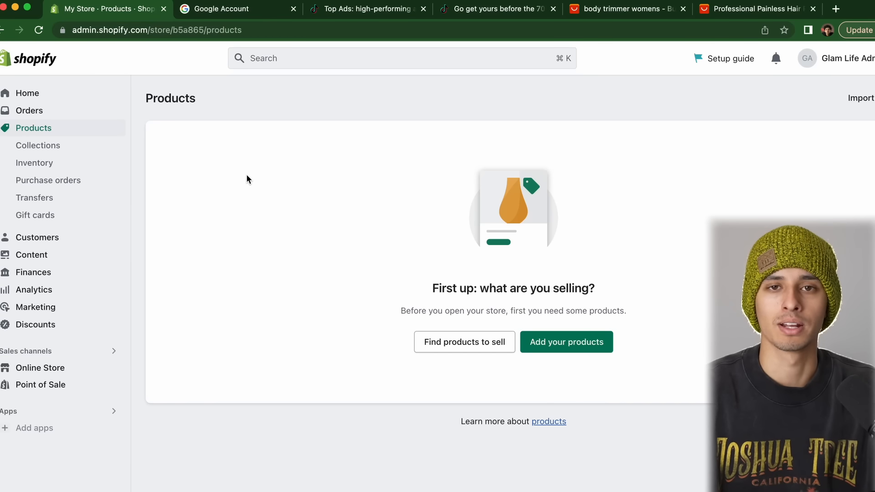
pyautogui.click(36, 325)
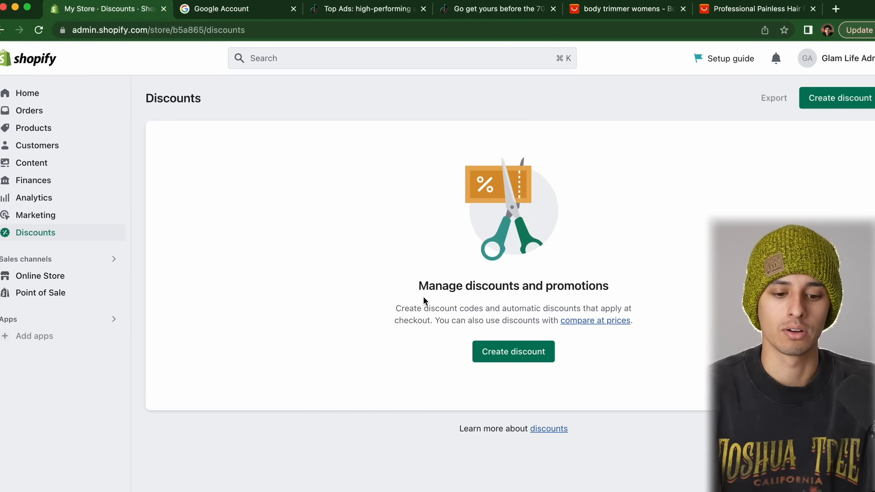
pyautogui.click(48, 278)
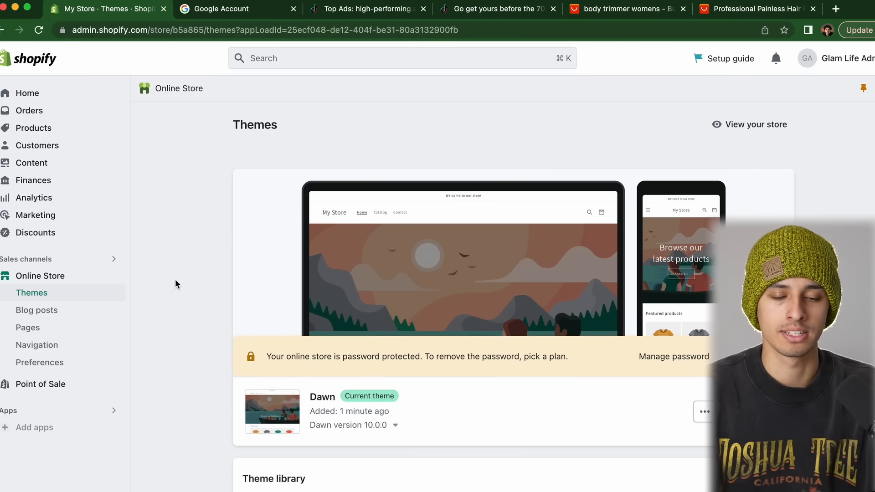
# Add the free Sense theme from Popular free themes and return to the Theme library
pyautogui.scroll(-4, 175, 280)
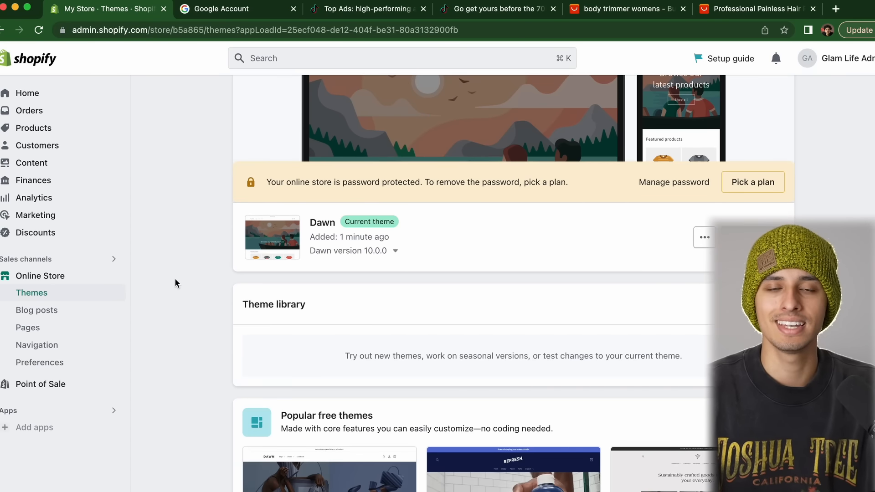
pyautogui.scroll(4, 175, 280)
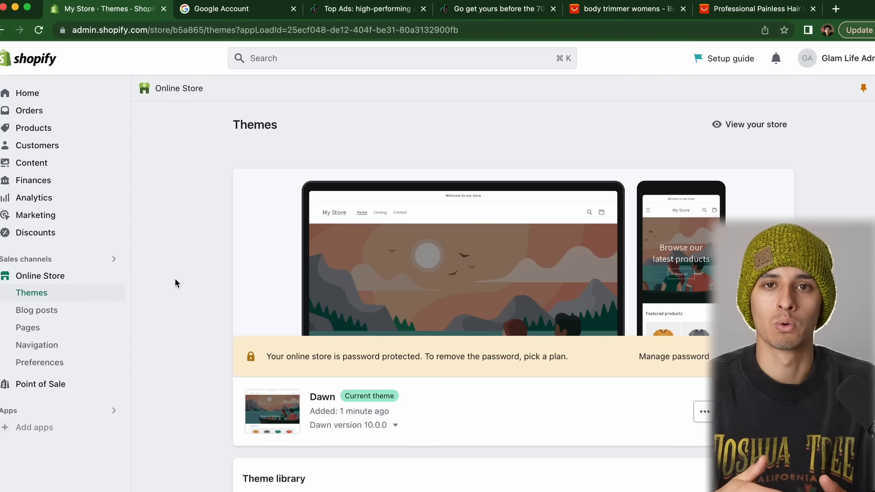
pyautogui.scroll(-5, 175, 282)
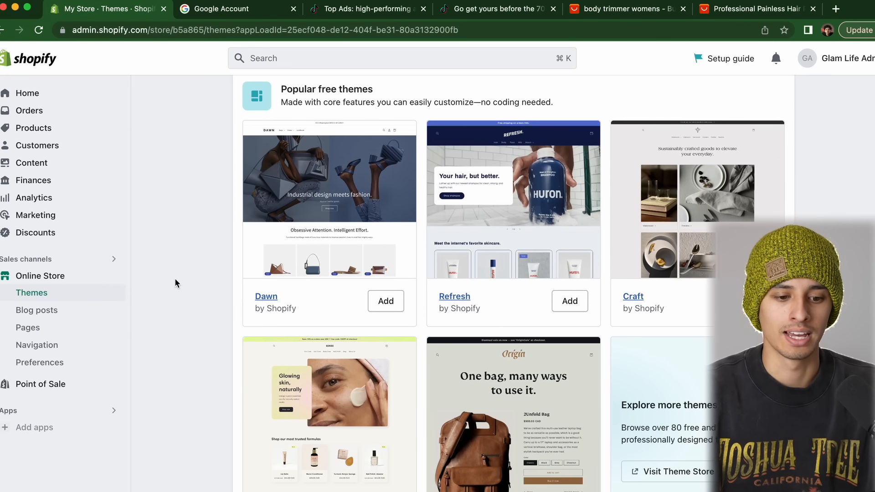
pyautogui.scroll(-2, 175, 283)
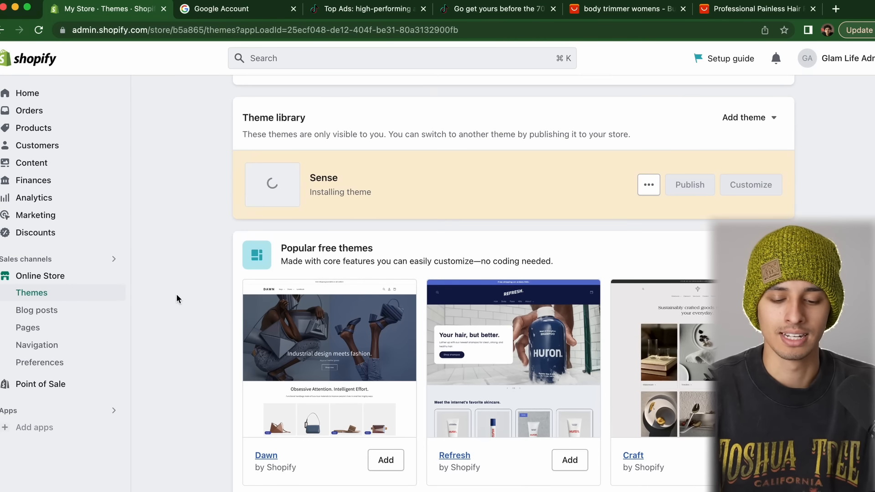
pyautogui.scroll(4, 176, 294)
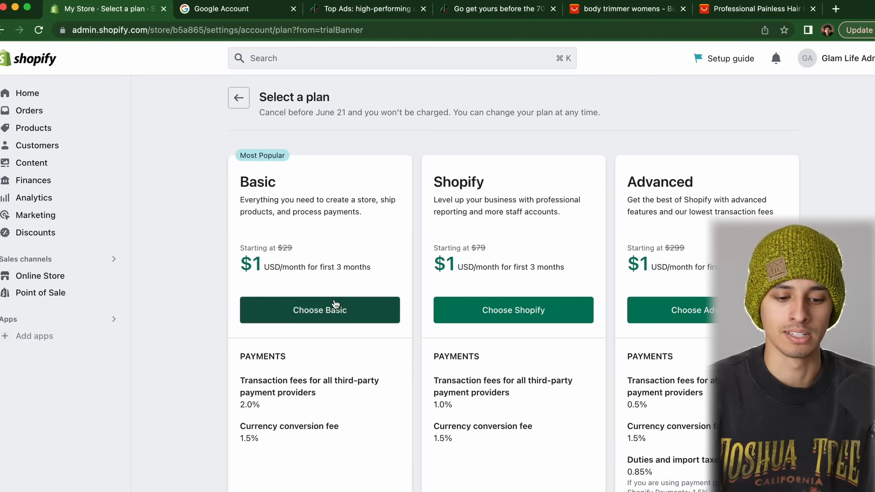
# Choose the Basic plan with monthly billing
pyautogui.click(336, 306)
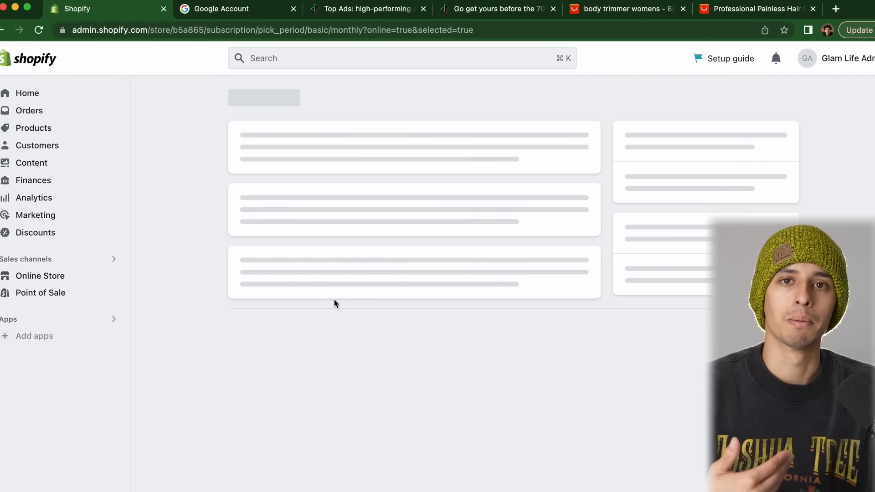
pyautogui.scroll(-3, 333, 302)
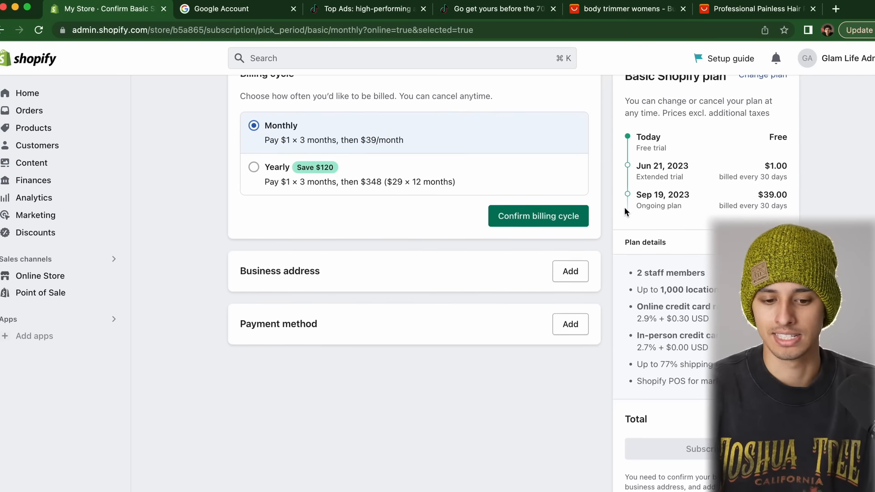
pyautogui.click(537, 217)
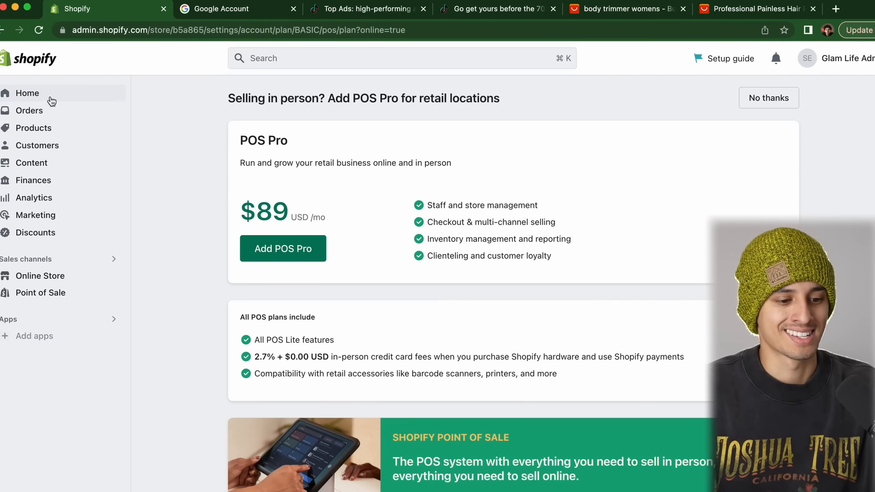
# Publish the Sense theme as the live theme, then go to the empty Products page
pyautogui.click(58, 276)
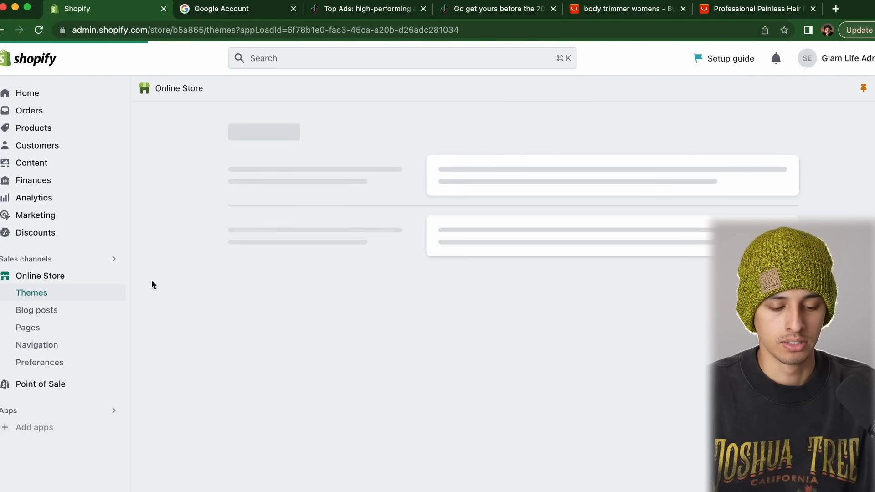
pyautogui.scroll(-3, 151, 285)
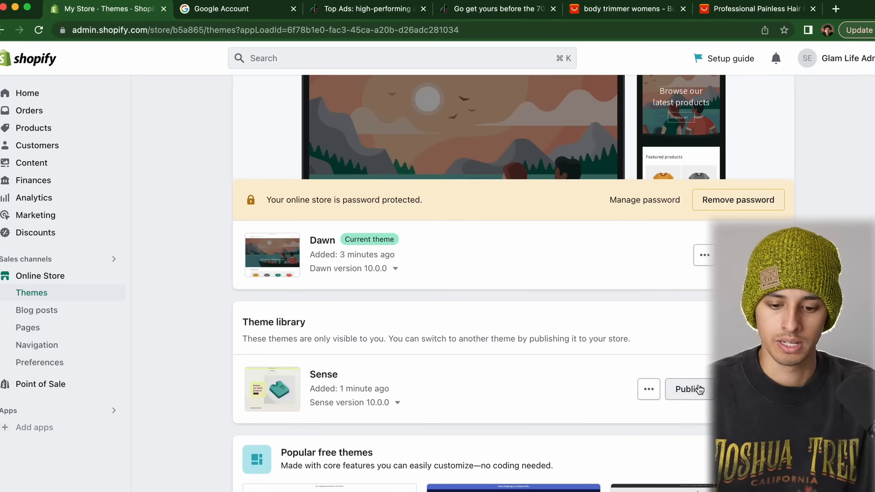
pyautogui.click(690, 388)
pyautogui.click(601, 395)
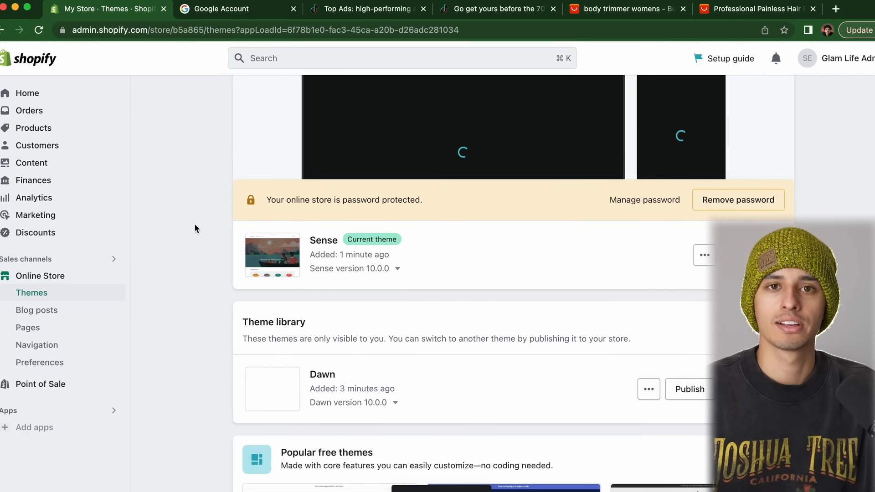
pyautogui.scroll(3, 176, 210)
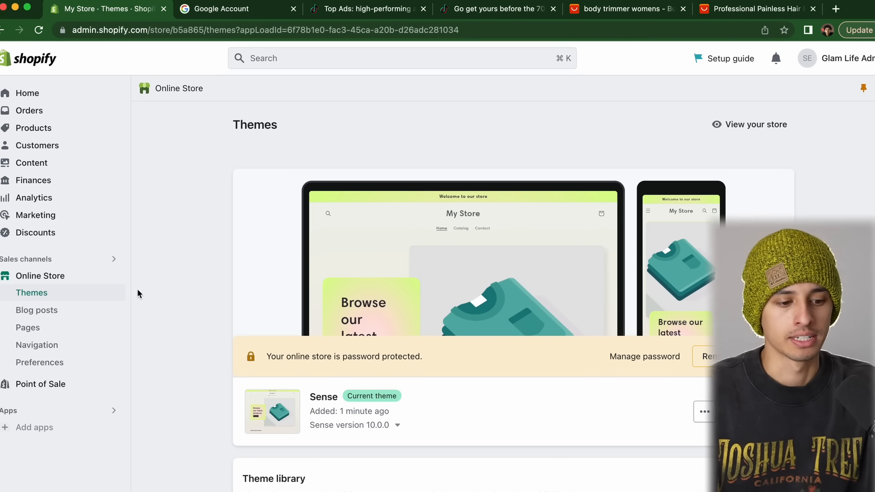
pyautogui.click(32, 128)
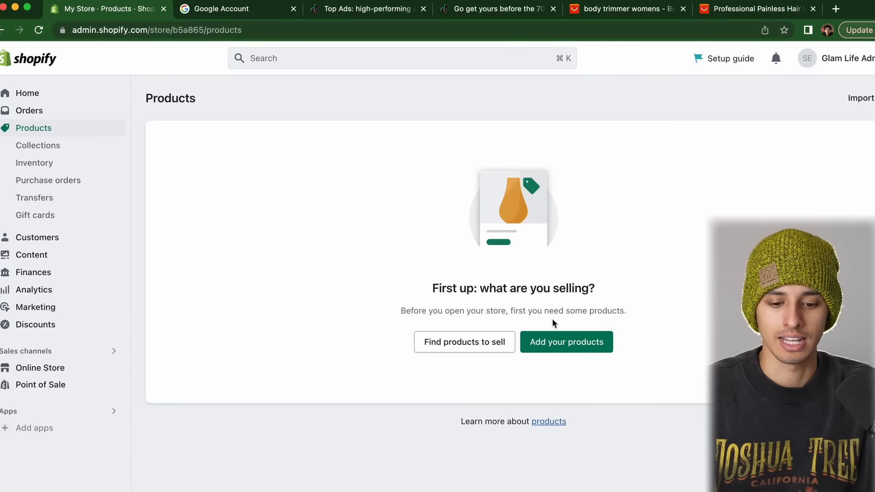
# Swipe back from Products to the Themes page listing Sense 10.0.0 as current
pyautogui.hscroll(-5, 208, 116)
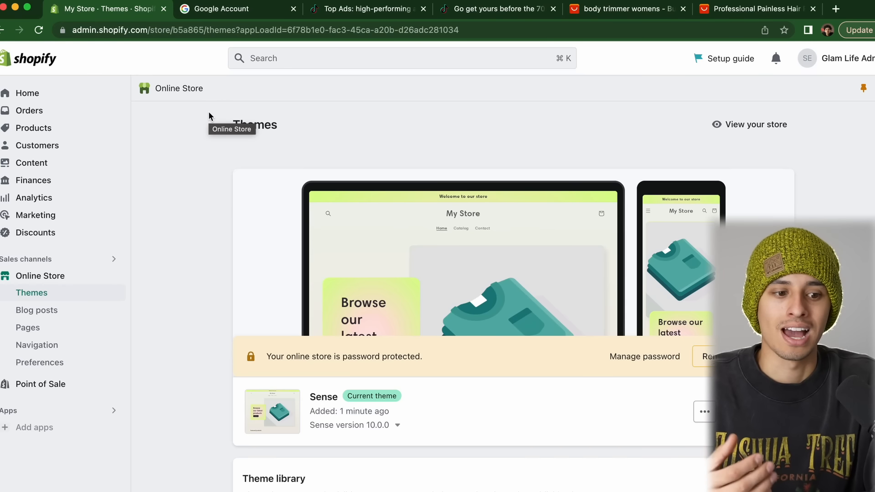
# Go from Add apps to the full Shopify App Store
pyautogui.click(49, 411)
pyautogui.click(39, 427)
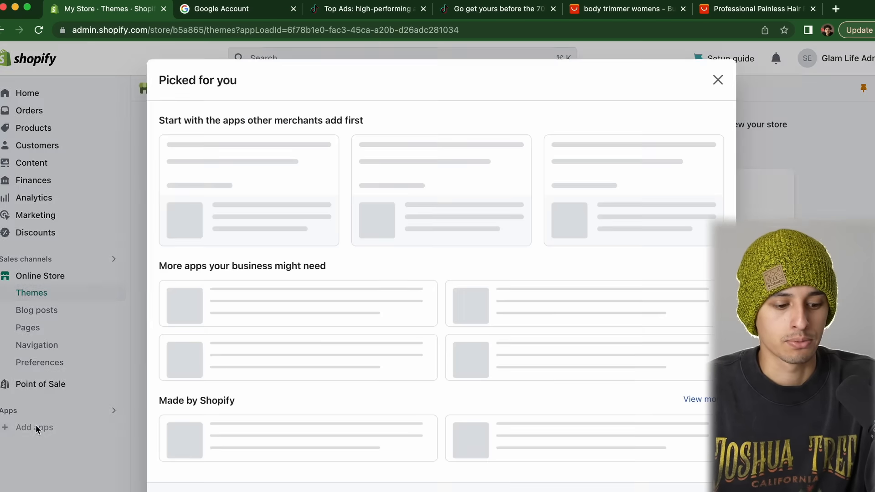
pyautogui.scroll(-2, 433, 337)
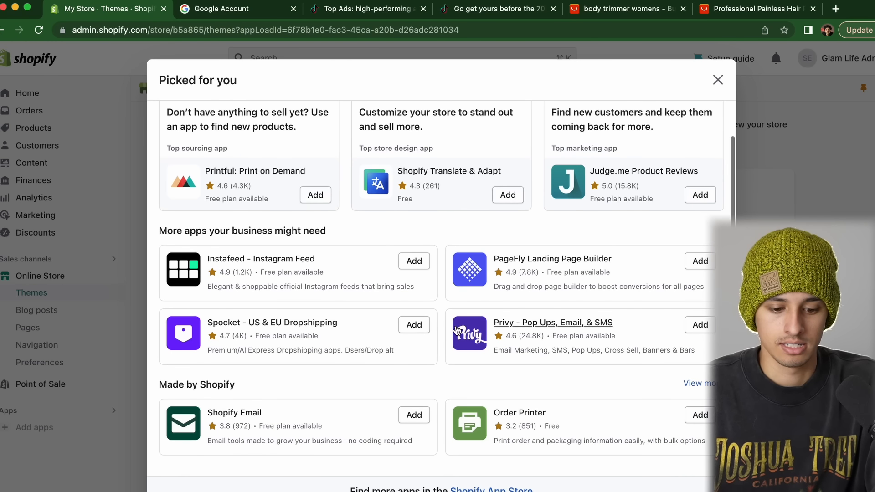
pyautogui.scroll(2, 438, 374)
pyautogui.scroll(-2, 437, 373)
pyautogui.click(469, 489)
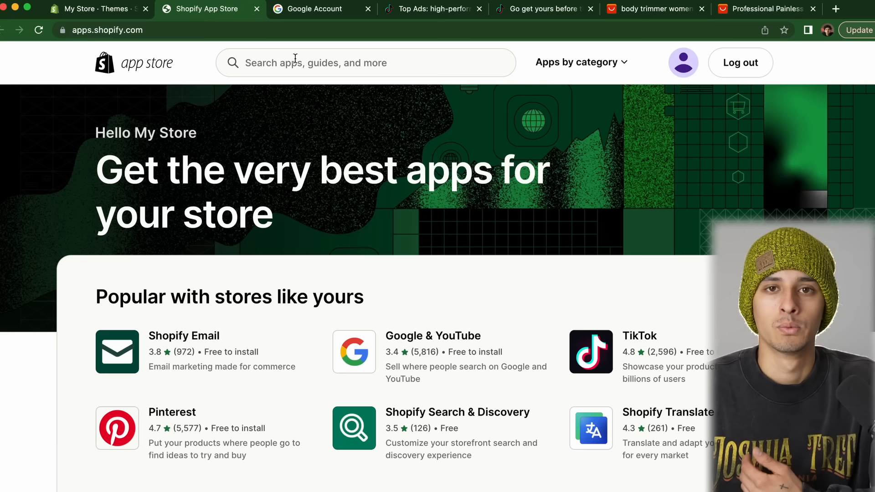
# Search the App Store for 'zendrop' and open the Zendrop - Dropshipping & POD listing
pyautogui.click(295, 59)
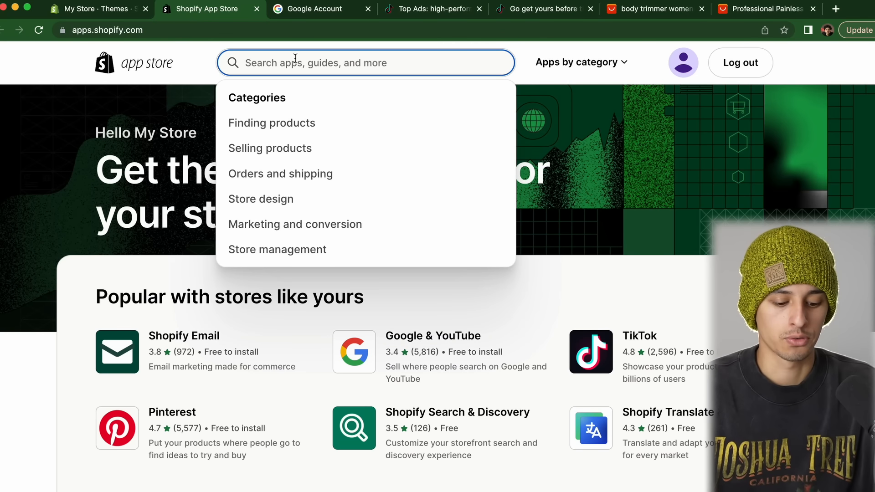
pyautogui.write('zendrop')
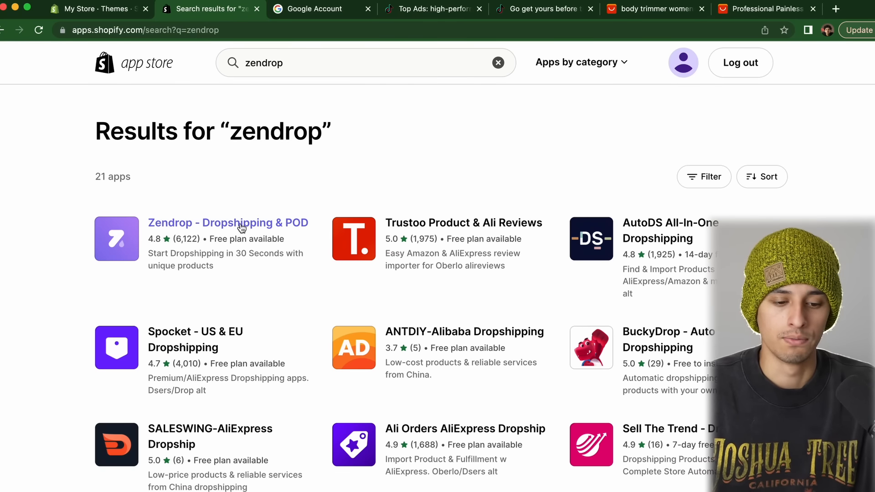
pyautogui.click(241, 226)
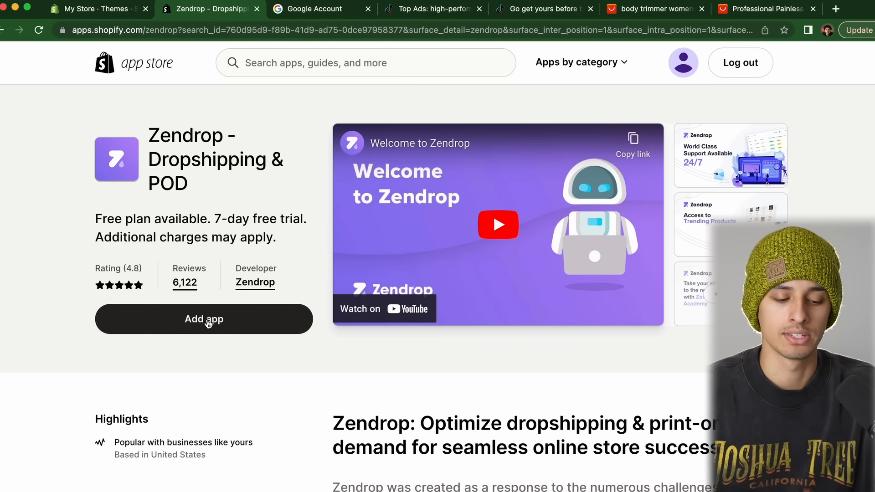
# Install Zendrop on the store and put the cursor in its Find Products search box
pyautogui.click(206, 320)
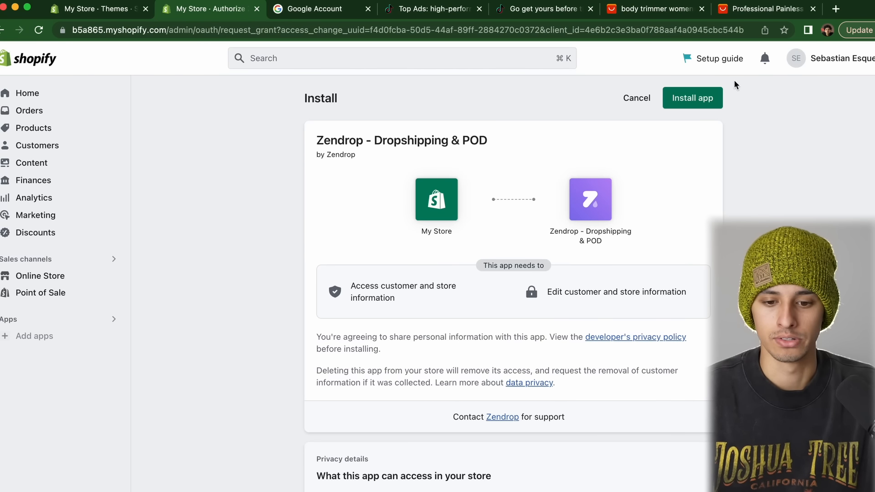
pyautogui.click(692, 98)
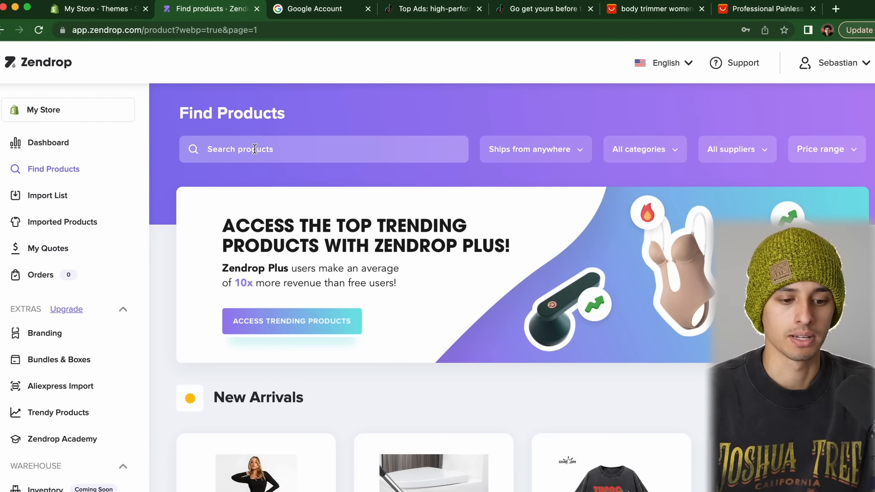
pyautogui.click(255, 149)
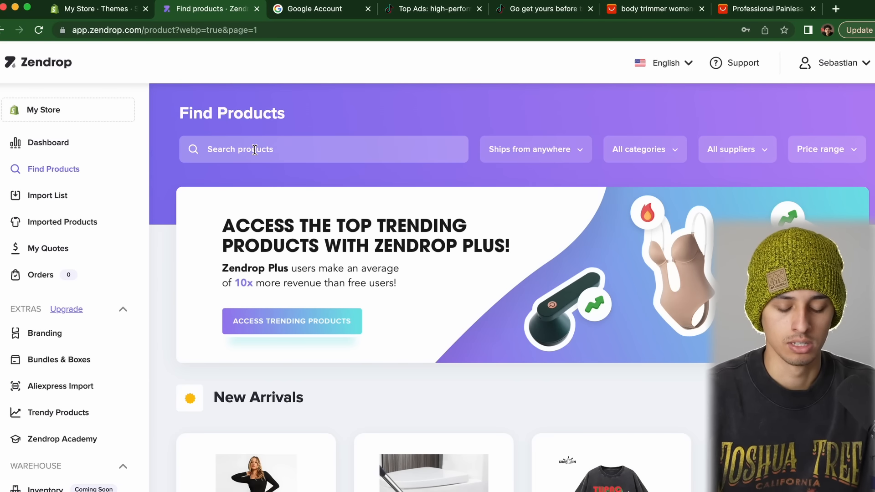
# Search the Zendrop catalogue for 'trimmer' and browse the results
pyautogui.write('trimmer')
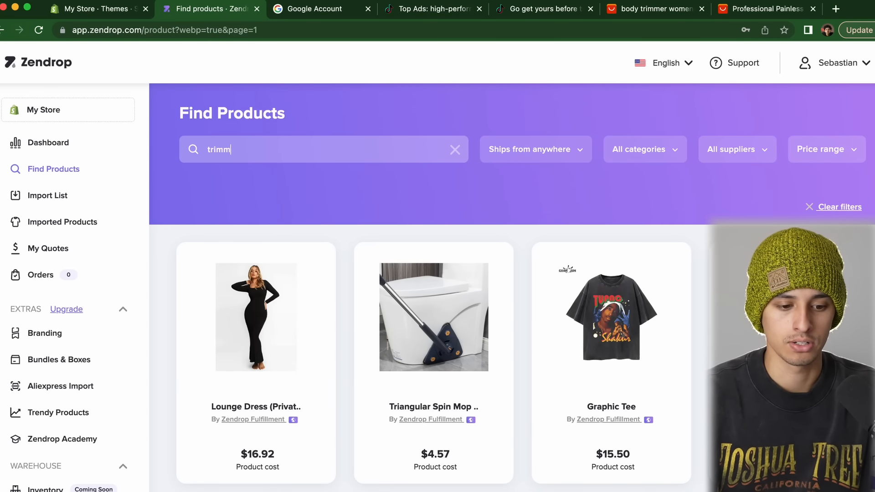
pyautogui.press('Return')
pyautogui.scroll(-15, 168, 264)
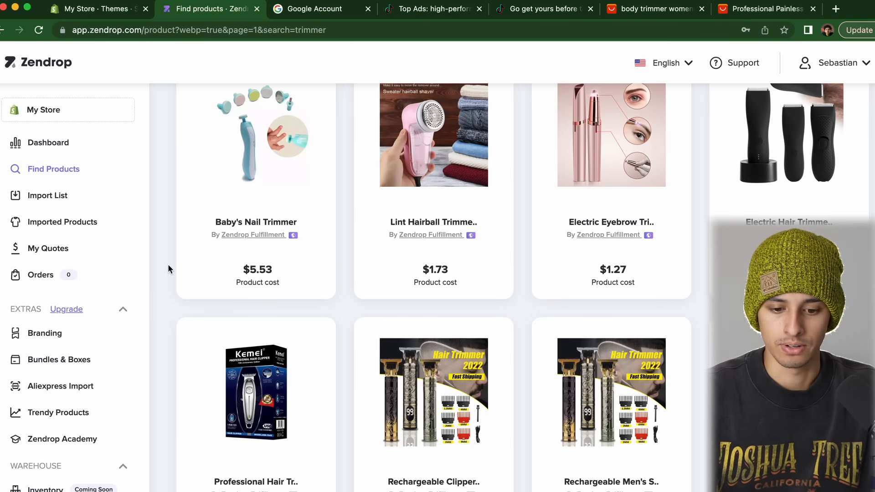
pyautogui.scroll(-8, 168, 264)
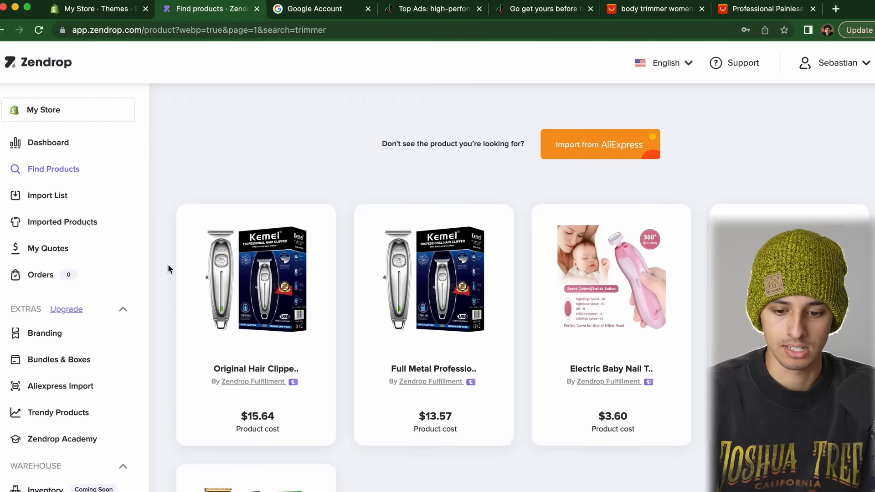
pyautogui.scroll(15, 168, 264)
pyautogui.scroll(-3, 168, 264)
pyautogui.scroll(3, 168, 264)
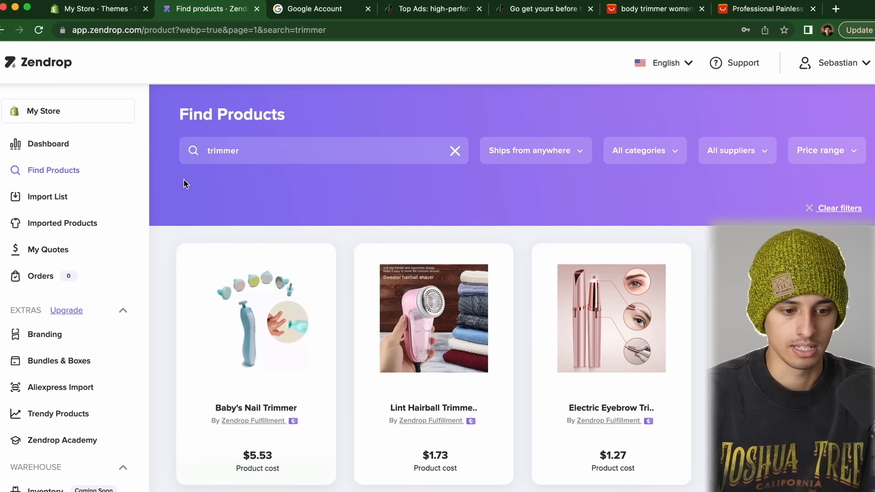
# Change the search to 'hair trimmer' and scroll through the trimmers and clippers found
pyautogui.doubleClick(253, 144)
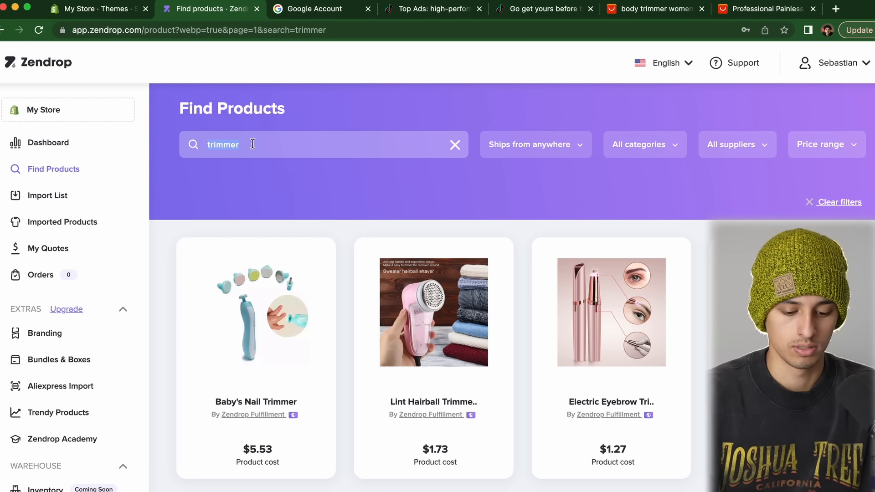
pyautogui.write('hair trimm')
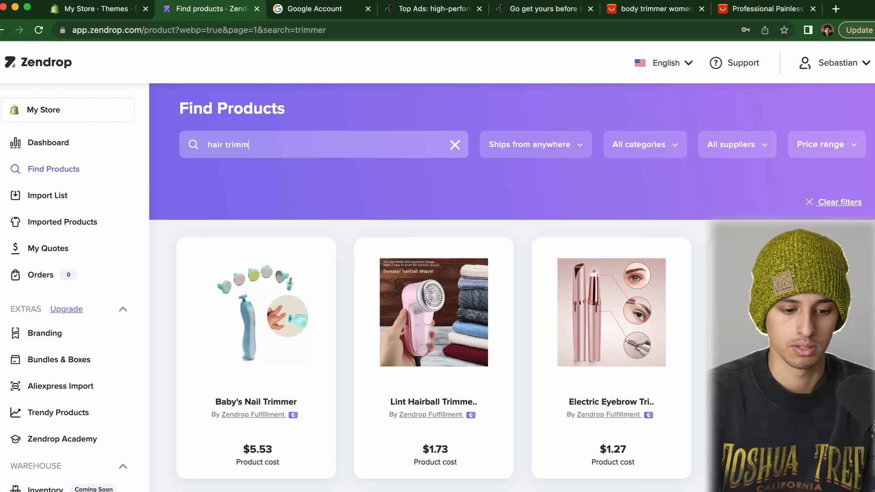
pyautogui.write('er')
pyautogui.press('Return')
pyautogui.scroll(-5, 165, 297)
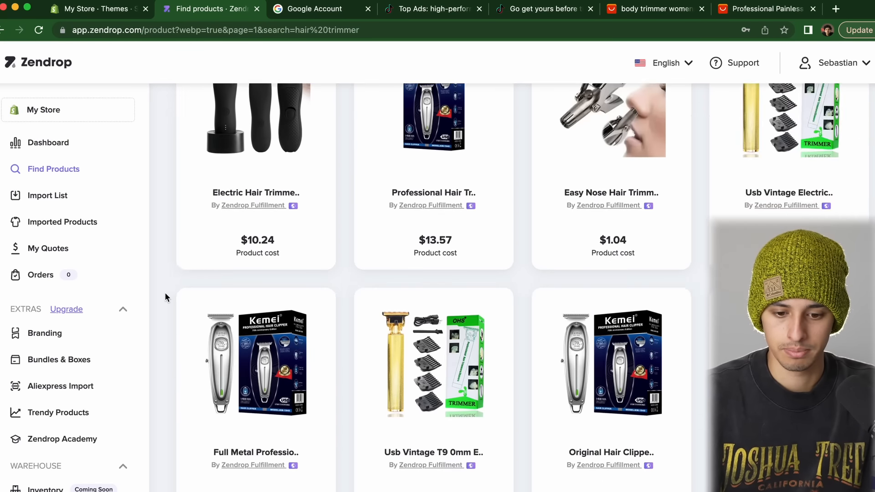
pyautogui.scroll(-20, 165, 296)
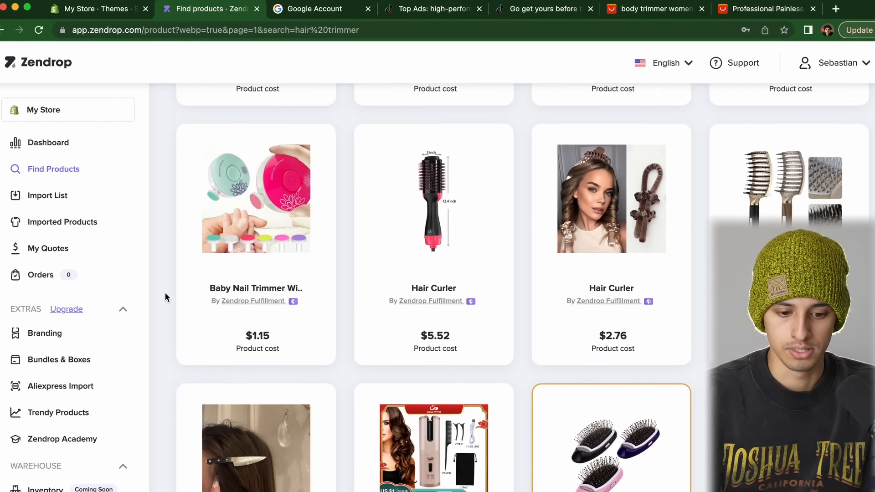
pyautogui.scroll(-12, 165, 295)
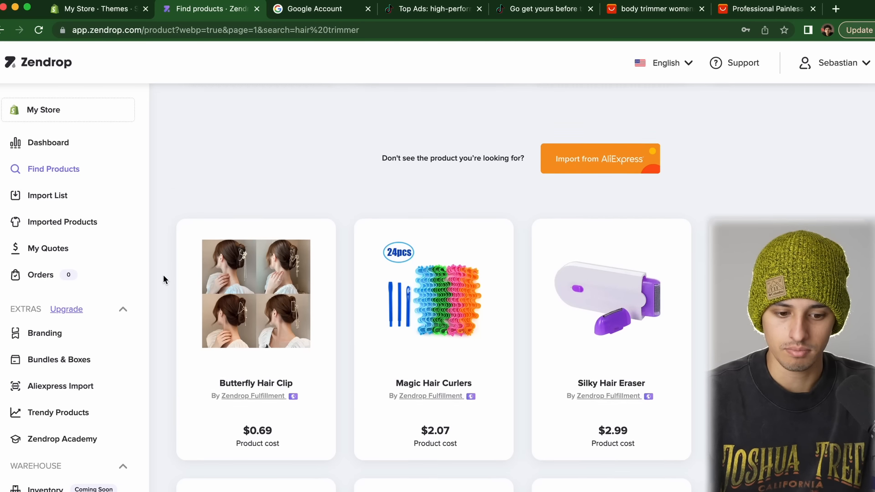
# Open the Silky Hair Eraser product page and dismiss the Get Started popup
pyautogui.click(672, 351)
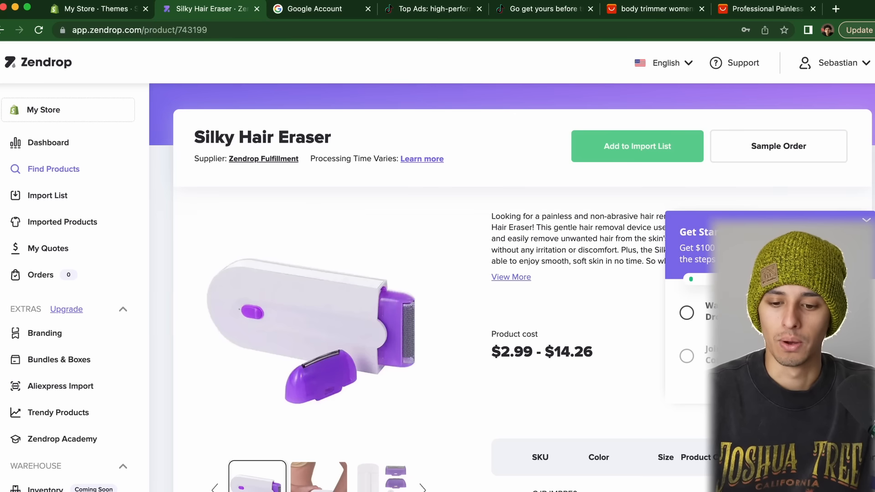
pyautogui.click(865, 222)
pyautogui.scroll(-3, 569, 297)
pyautogui.scroll(3, 569, 297)
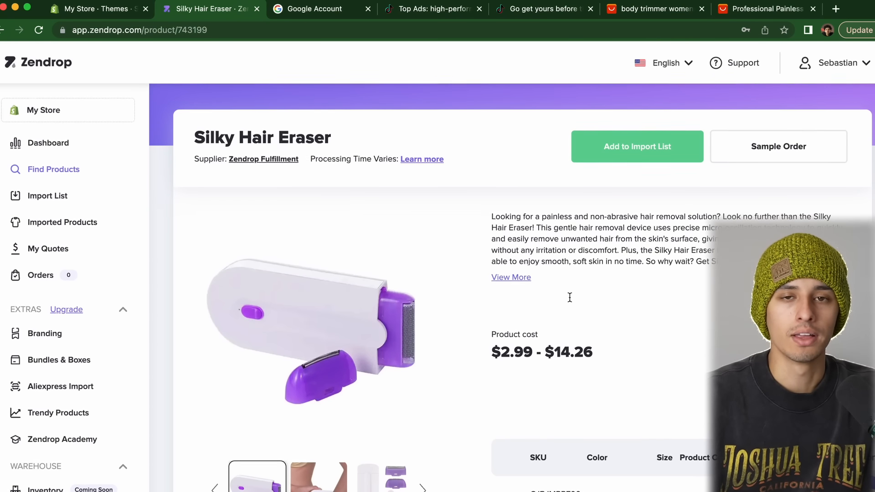
pyautogui.moveTo(491, 351); pyautogui.dragTo(668, 357)
pyautogui.click(668, 357)
# Review the SKU table's single and bundle prices, ranging $2.99 to $14.26
pyautogui.scroll(-1, 668, 357)
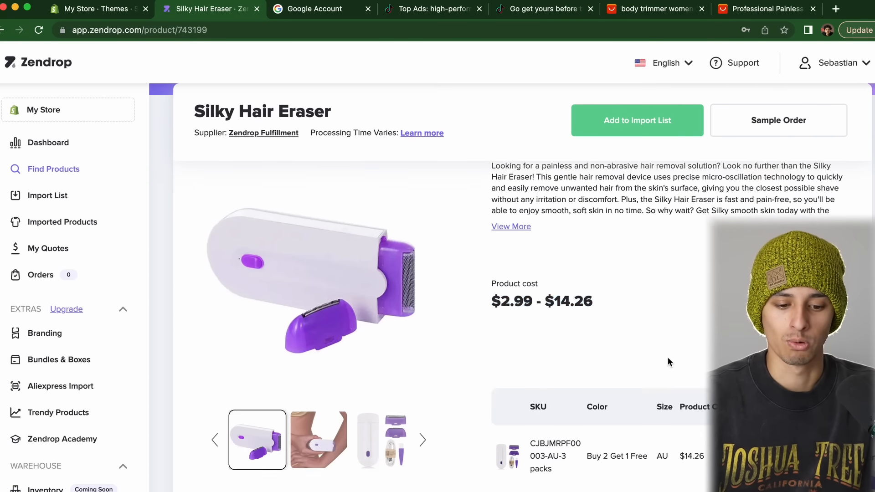
pyautogui.scroll(-7, 668, 358)
pyautogui.scroll(2, 668, 357)
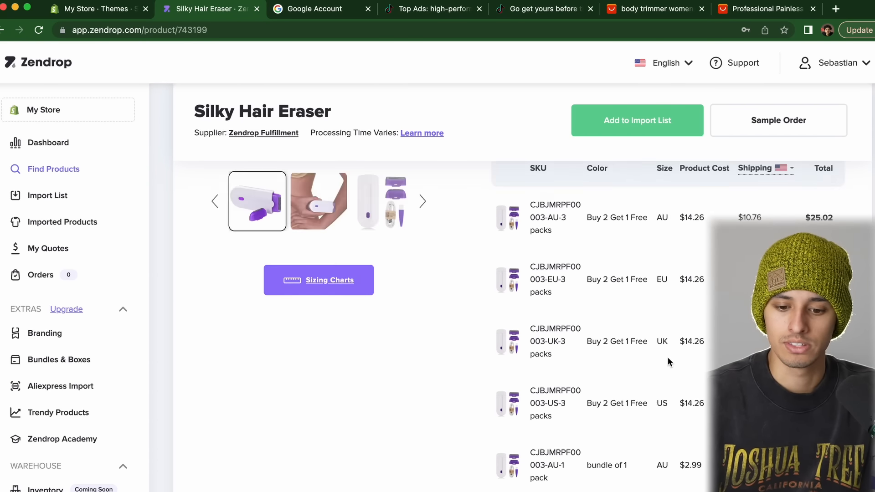
pyautogui.scroll(1, 668, 357)
pyautogui.scroll(-5, 644, 353)
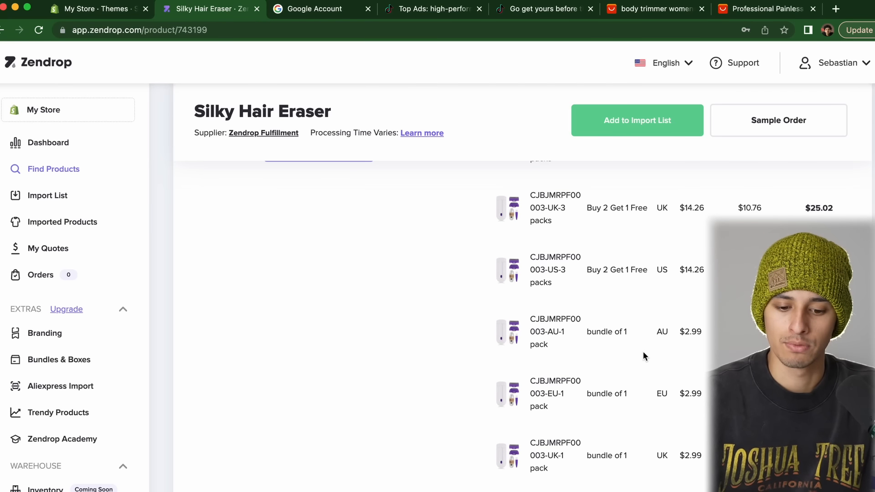
pyautogui.scroll(-1, 643, 353)
pyautogui.scroll(-5, 644, 356)
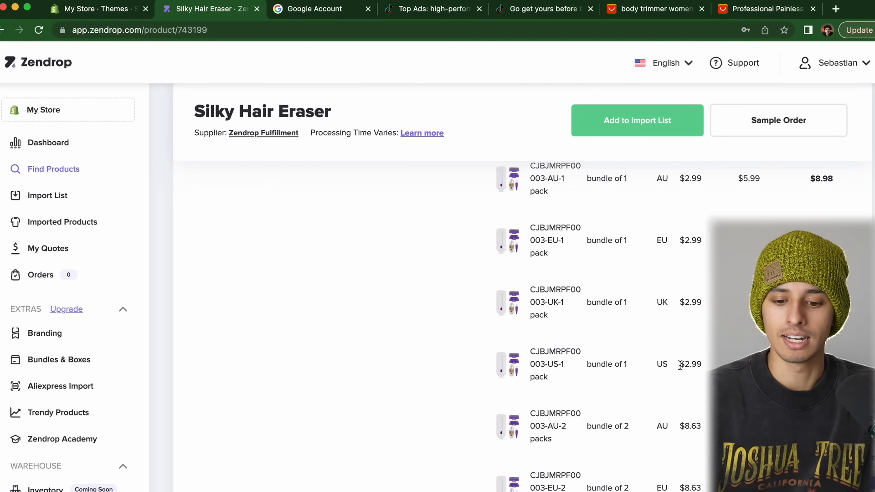
pyautogui.moveTo(680, 365); pyautogui.dragTo(838, 369)
pyautogui.click(839, 369)
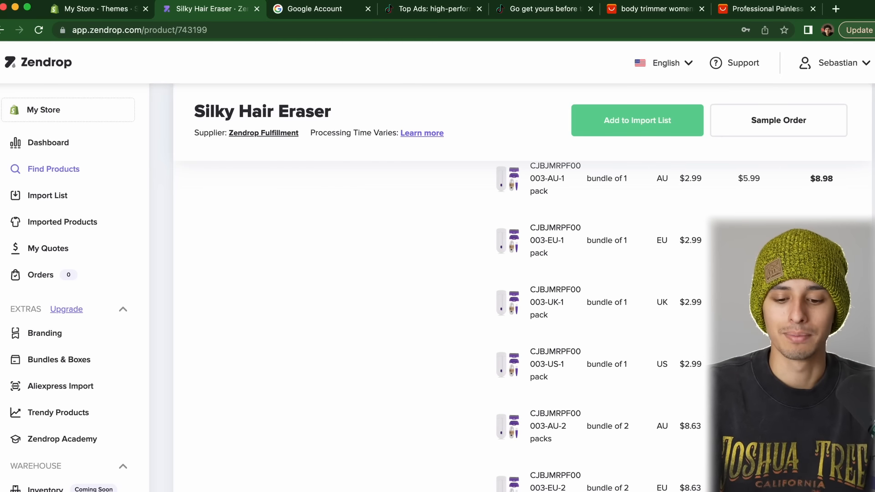
pyautogui.scroll(10, 610, 129)
# Add the Silky Hair Eraser to the import list and rename it Glam Life Trimmer
pyautogui.click(645, 150)
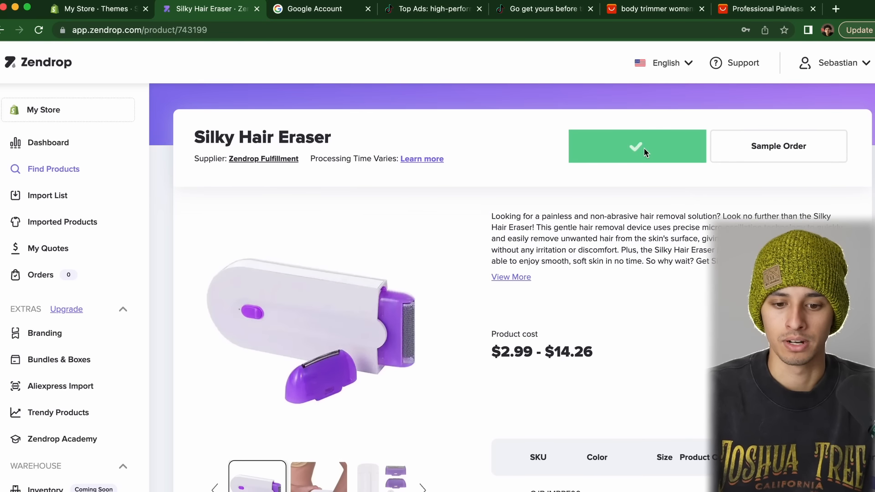
pyautogui.click(41, 196)
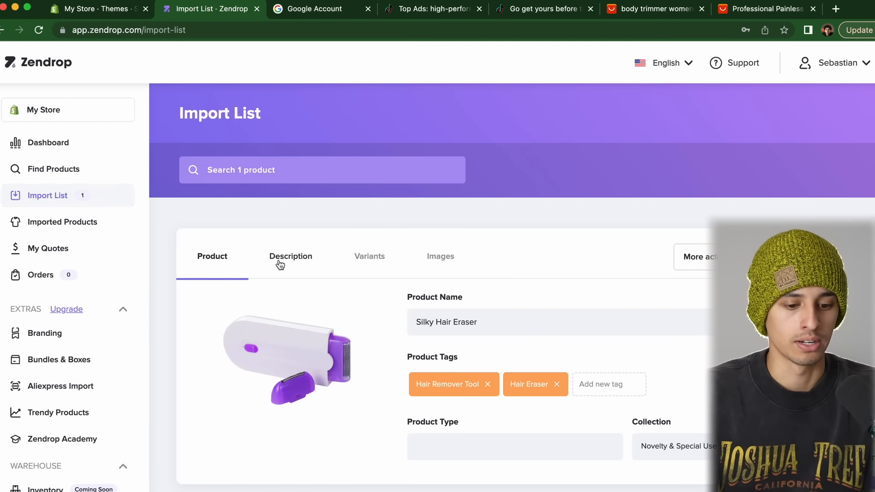
pyautogui.click(280, 260)
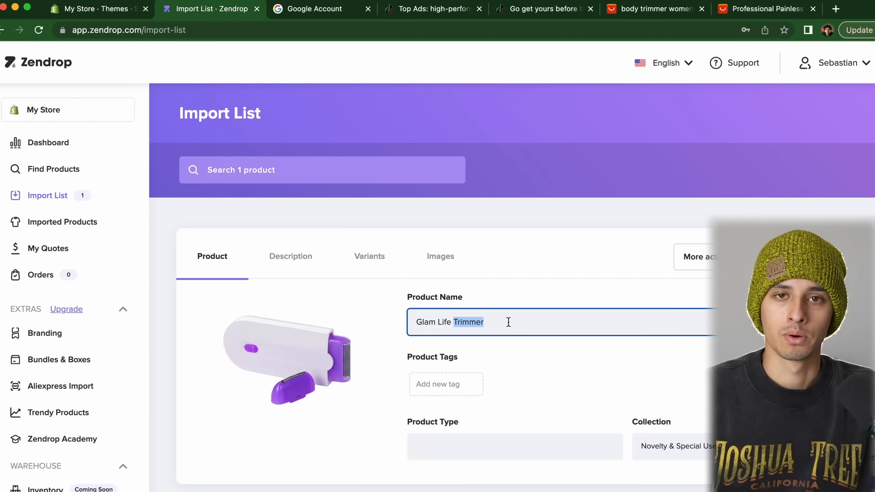
pyautogui.press('super+a')
pyautogui.click(518, 373)
pyautogui.click(300, 260)
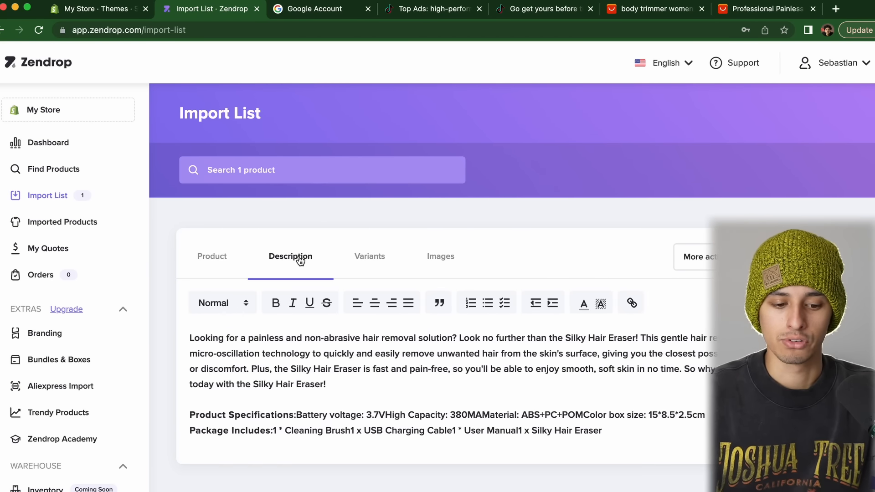
# Set a profit amount in Variants, lowering sales prices to $42.53, $15.27 and $28.90
pyautogui.click(359, 262)
pyautogui.scroll(-3, 519, 273)
pyautogui.scroll(-2, 518, 288)
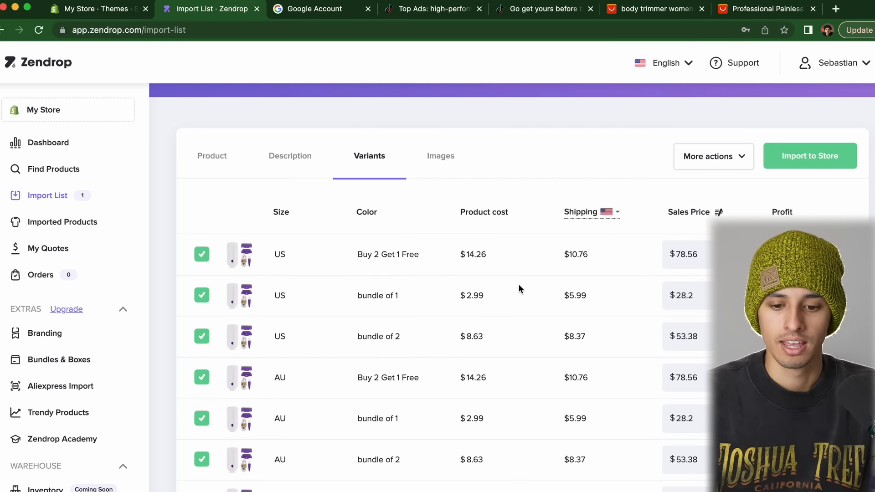
pyautogui.click(719, 212)
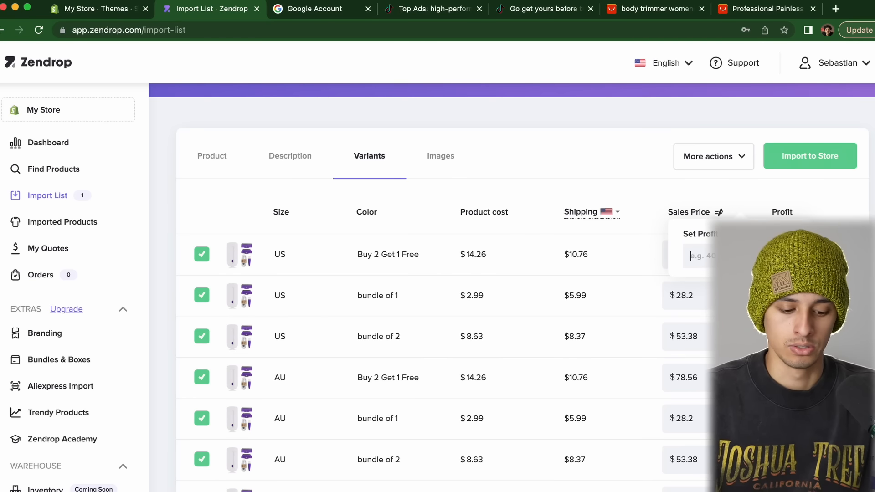
pyautogui.doubleClick(688, 251)
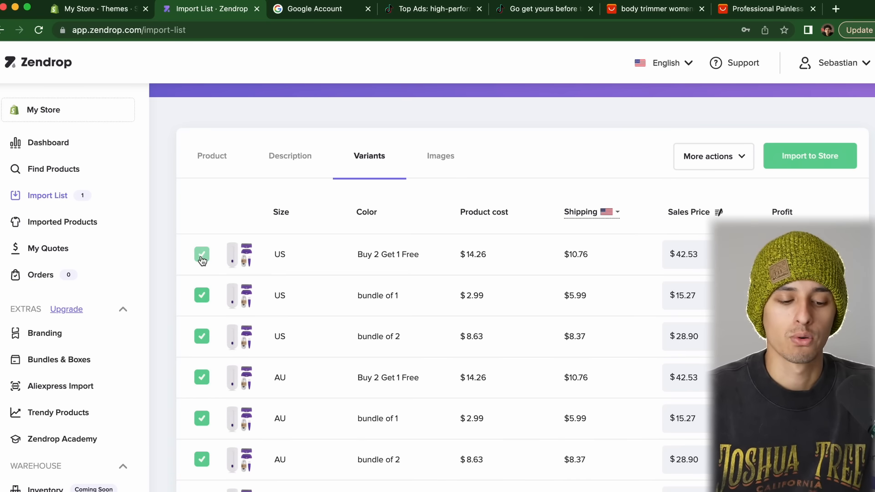
pyautogui.scroll(-7, 201, 259)
pyautogui.scroll(7, 202, 259)
pyautogui.scroll(3, 201, 258)
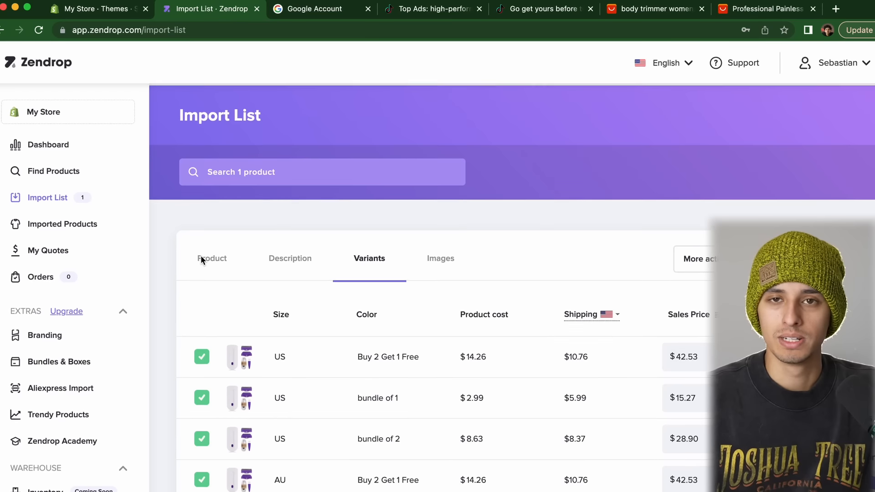
# Exclude every US, AU, EU and UK variant except the US bundle of 1
pyautogui.click(202, 358)
pyautogui.scroll(-5, 202, 346)
pyautogui.click(201, 325)
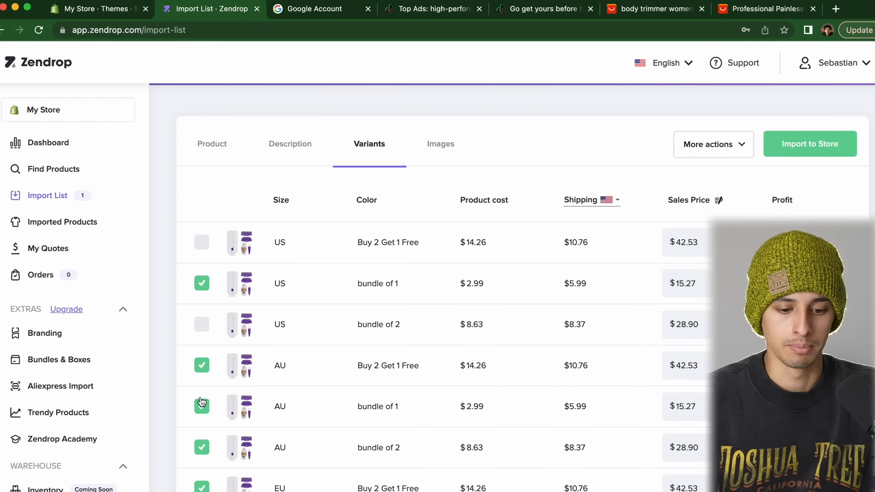
pyautogui.click(198, 367)
pyautogui.click(199, 407)
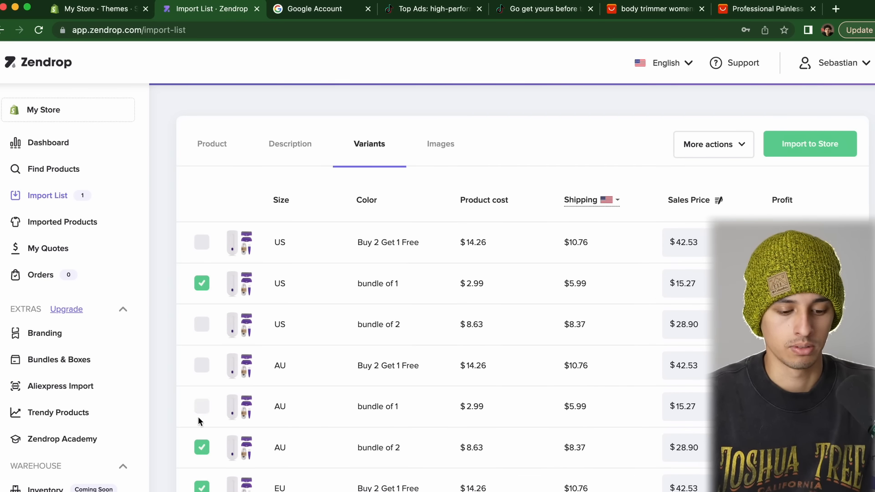
pyautogui.click(201, 448)
pyautogui.scroll(-5, 202, 449)
pyautogui.click(203, 298)
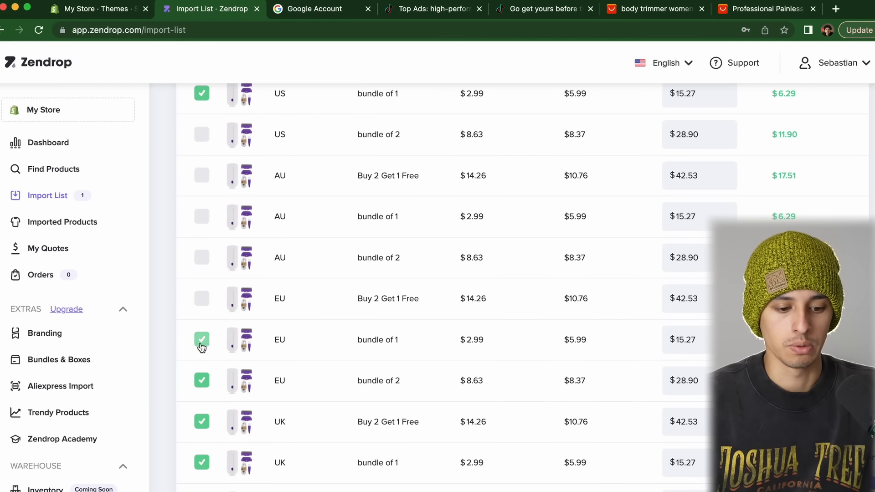
pyautogui.click(202, 340)
pyautogui.click(201, 381)
pyautogui.click(202, 422)
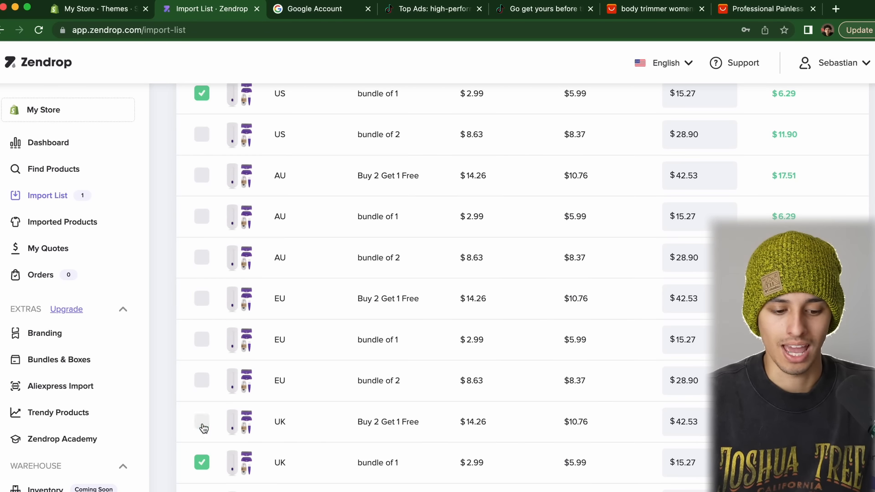
pyautogui.scroll(-1, 202, 428)
pyautogui.click(201, 435)
pyautogui.click(201, 476)
pyautogui.scroll(5, 228, 319)
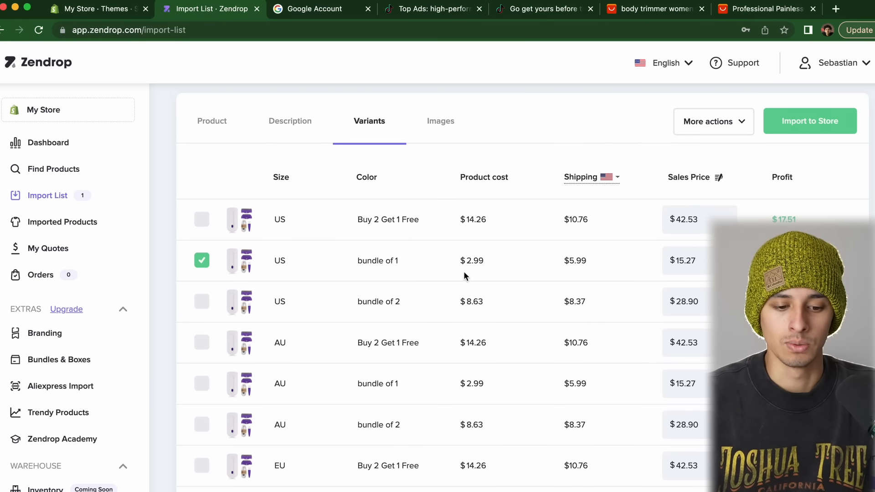
# Set the US bundle of 1 sales price to 29.99 and return to the Product tab
pyautogui.moveTo(262, 261); pyautogui.dragTo(463, 260)
pyautogui.click(413, 259)
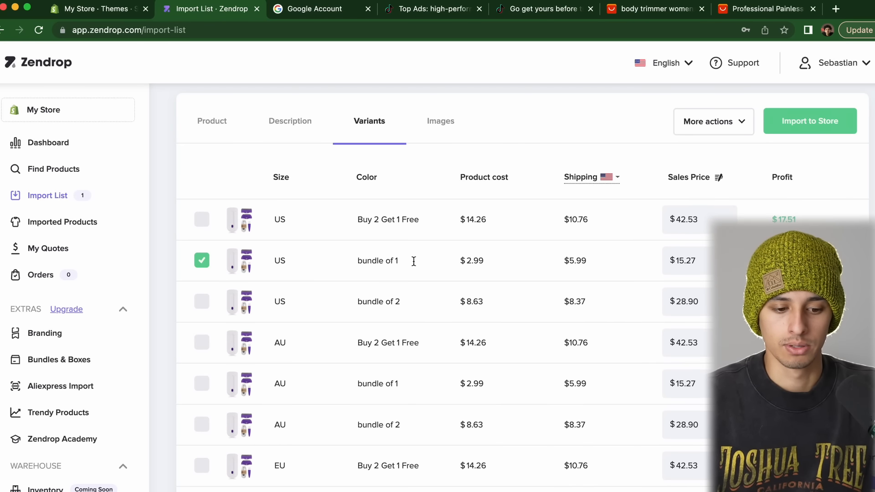
pyautogui.doubleClick(706, 257)
pyautogui.write('29.99')
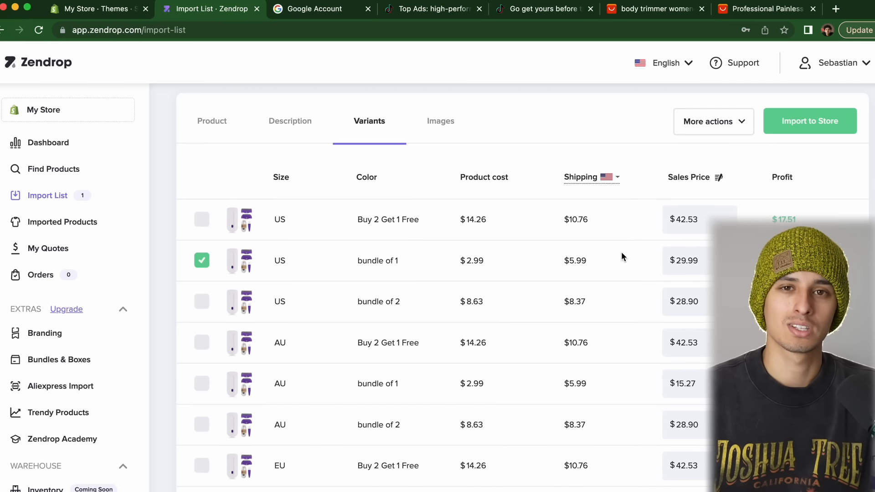
pyautogui.scroll(2, 622, 252)
pyautogui.click(208, 214)
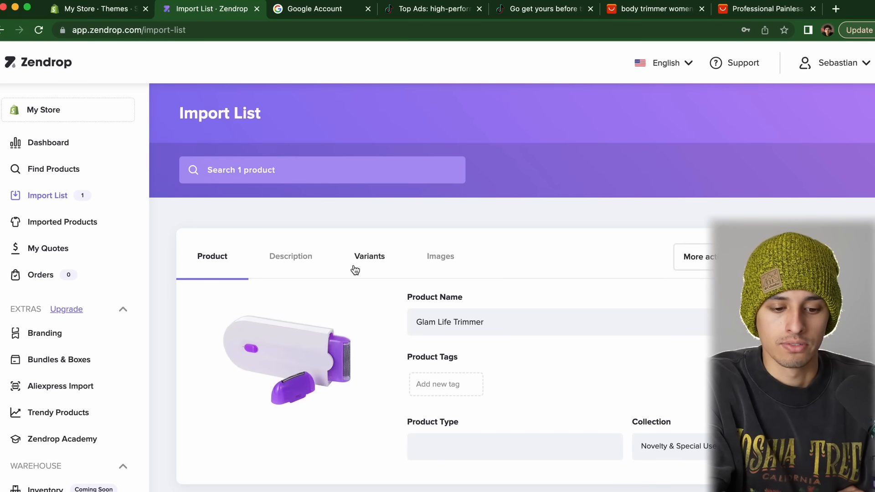
# Check the variant pricing table, then import the Glam Life Trimmer into the store
pyautogui.click(368, 264)
pyautogui.scroll(-2, 370, 266)
pyautogui.scroll(-1, 370, 265)
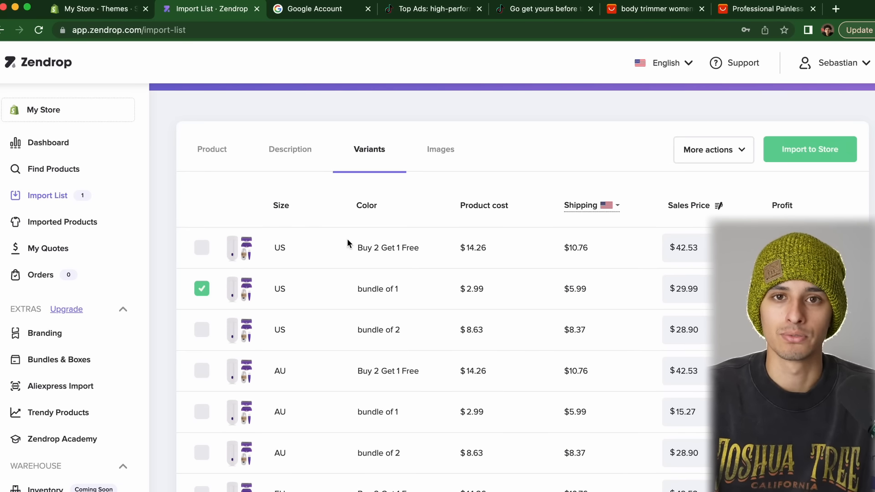
pyautogui.scroll(5, 346, 239)
pyautogui.scroll(-3, 326, 349)
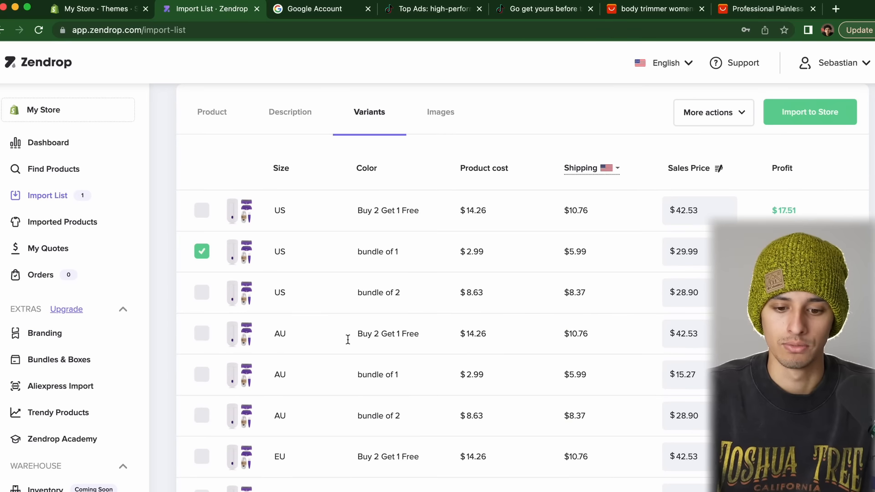
pyautogui.click(811, 165)
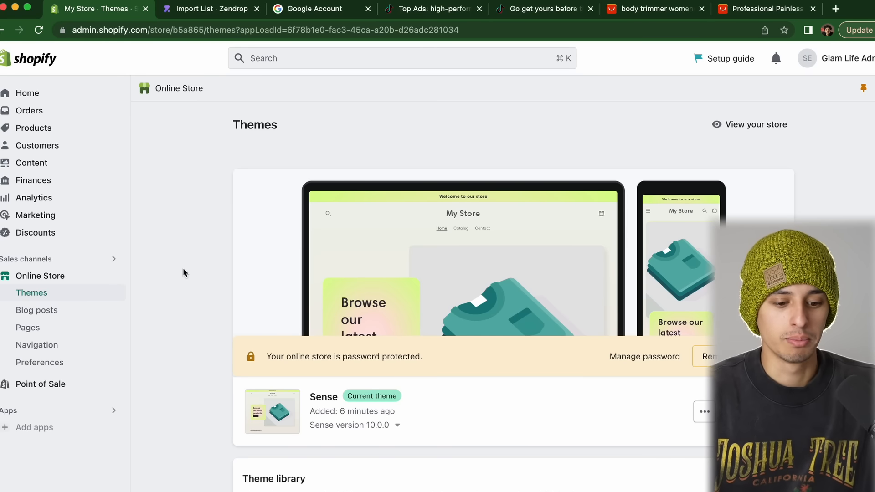
pyautogui.click(40, 132)
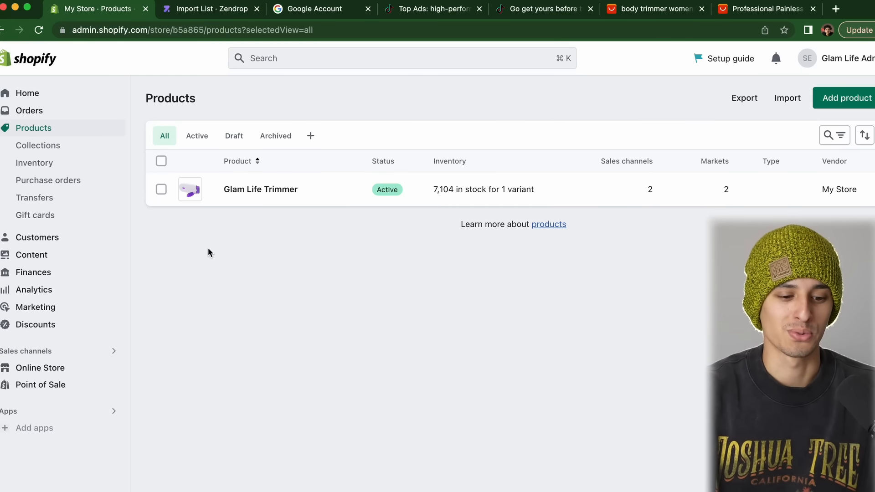
pyautogui.click(55, 369)
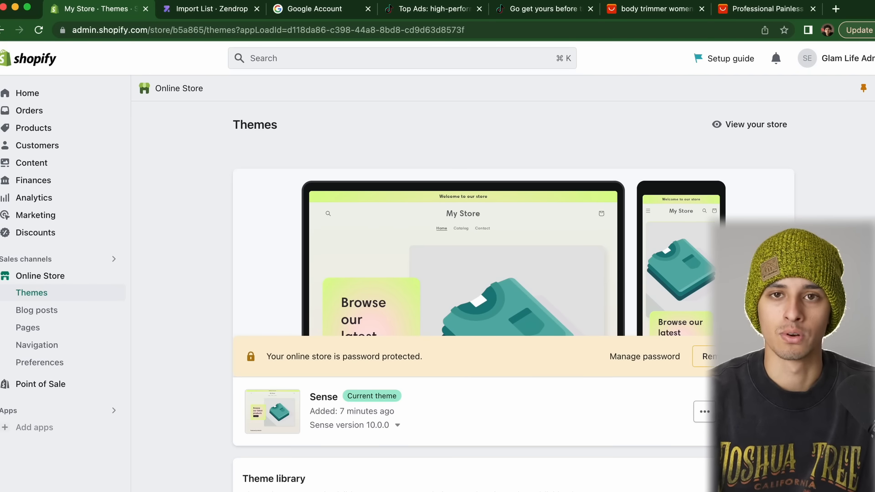
pyautogui.scroll(-3, 646, 395)
# Open the Sense theme's code editor and load sections/footer.liquid
pyautogui.click(704, 294)
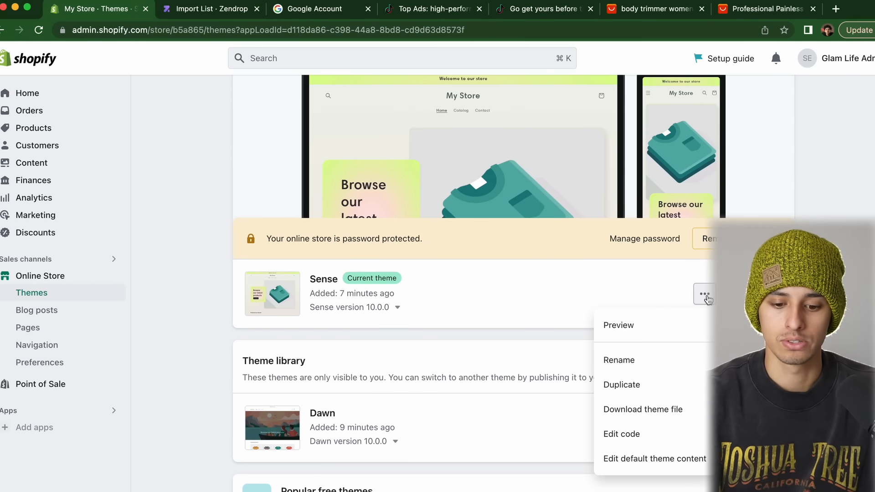
pyautogui.click(635, 435)
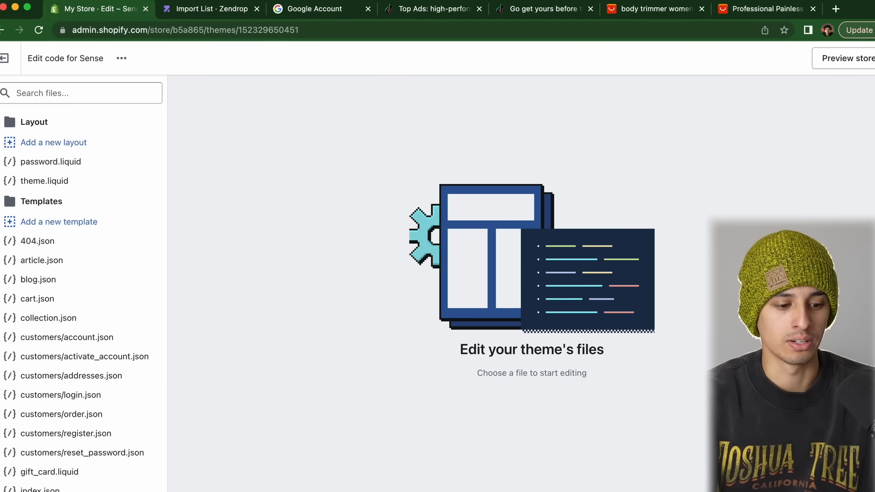
pyautogui.scroll(-5, 94, 348)
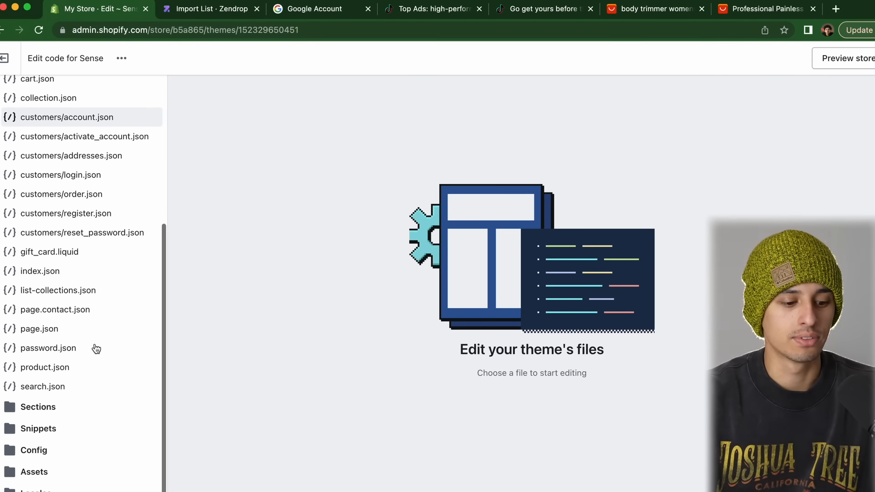
pyautogui.click(2, 407)
pyautogui.scroll(5, 1, 410)
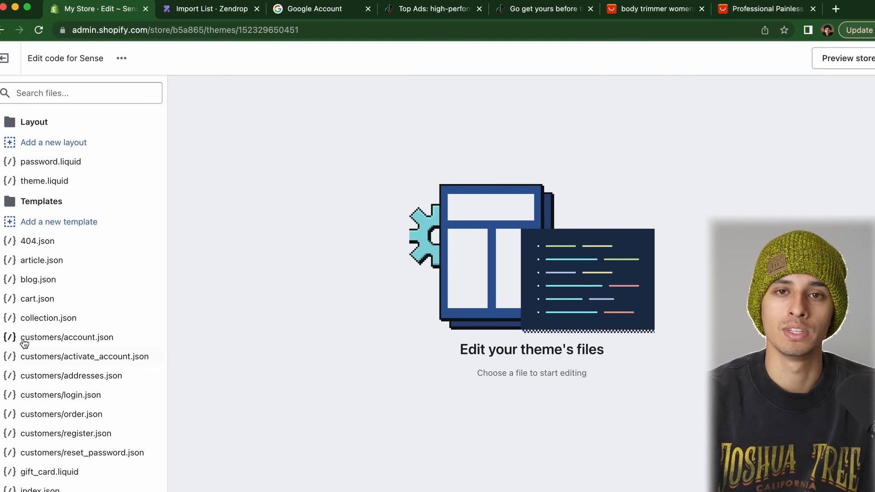
pyautogui.click(1, 205)
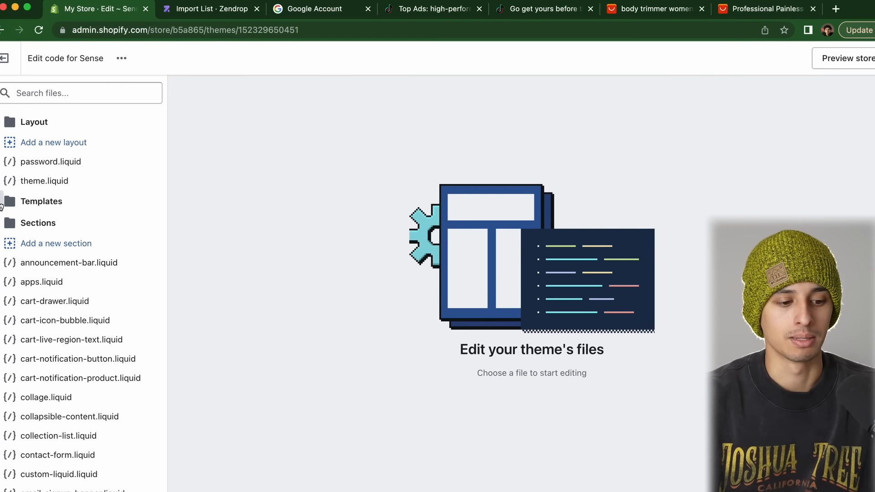
pyautogui.click(2, 130)
pyautogui.scroll(-6, 71, 290)
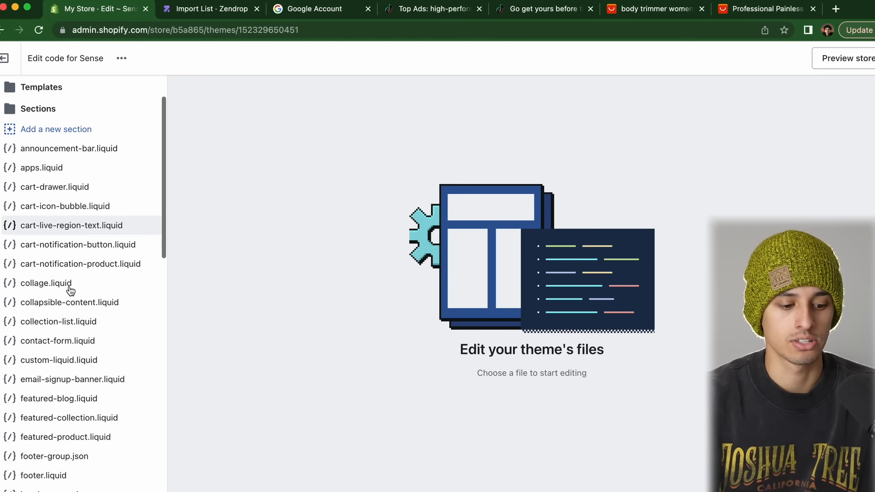
pyautogui.click(69, 266)
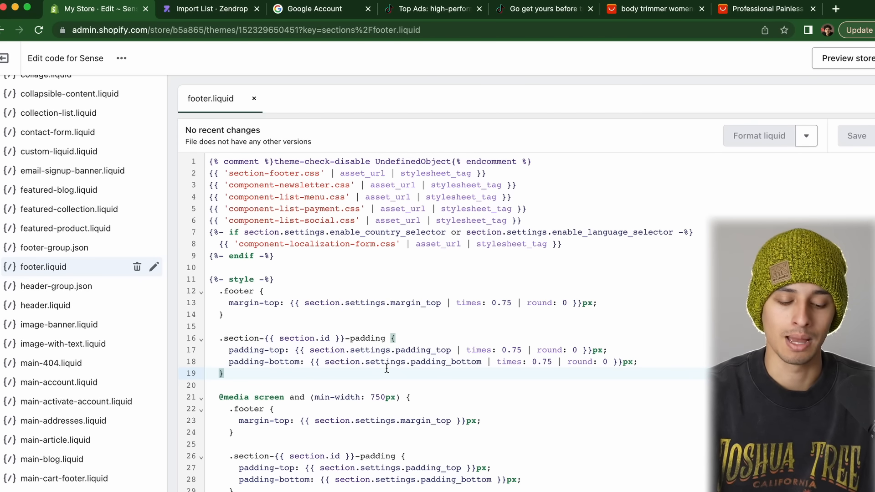
# Find 'power', delete {{ powered_by_link }} on line 359, and save footer.liquid
pyautogui.press('super+f')
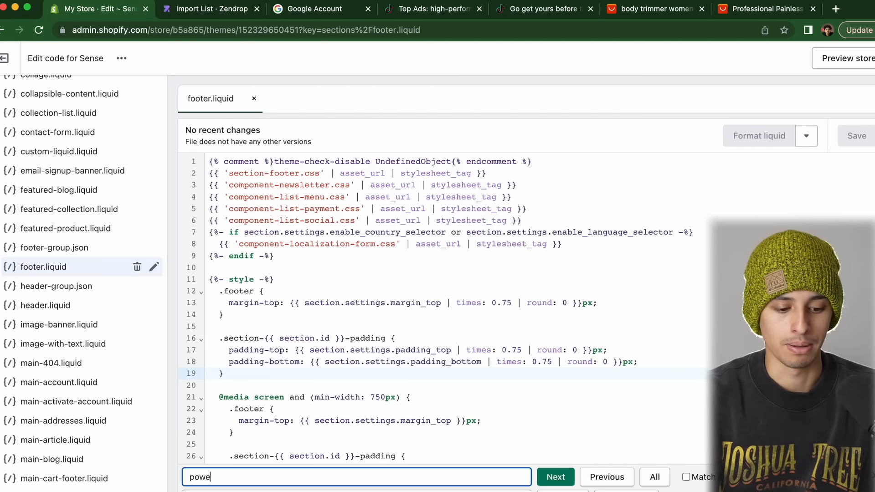
pyautogui.press('Return')
pyautogui.scroll(-4, 520, 301)
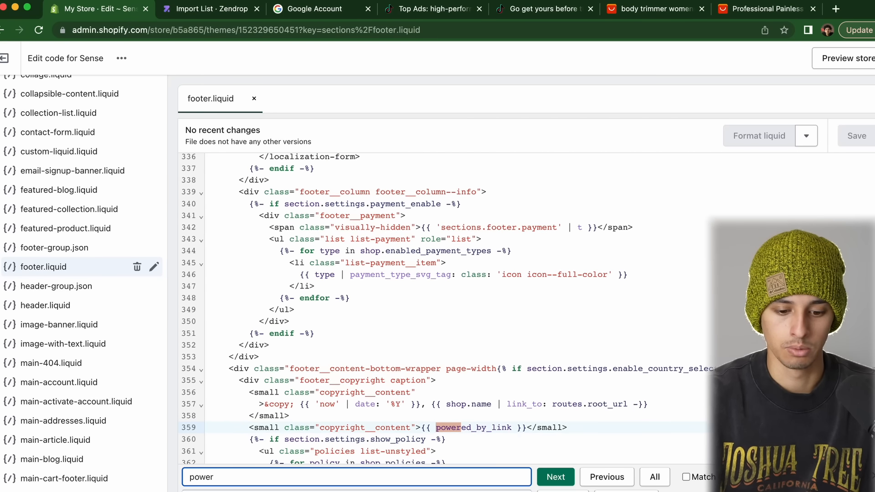
pyautogui.moveTo(527, 367); pyautogui.dragTo(420, 367)
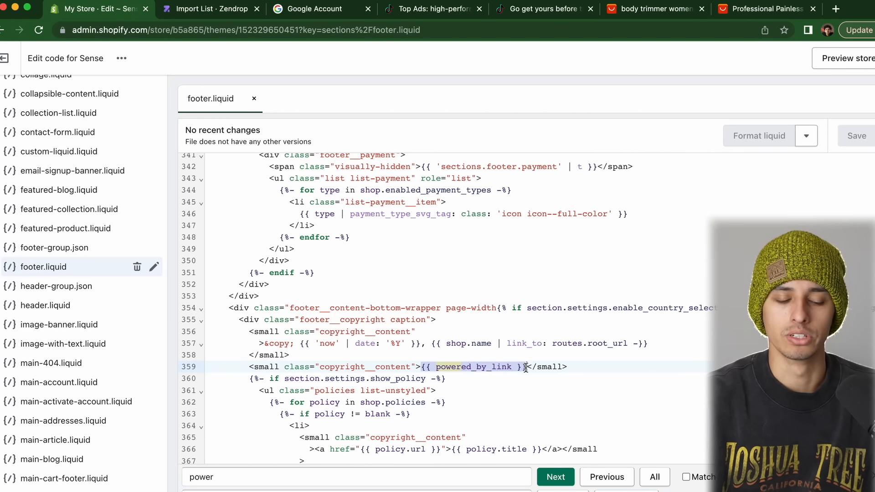
pyautogui.press('BackSpace')
pyautogui.press('Escape')
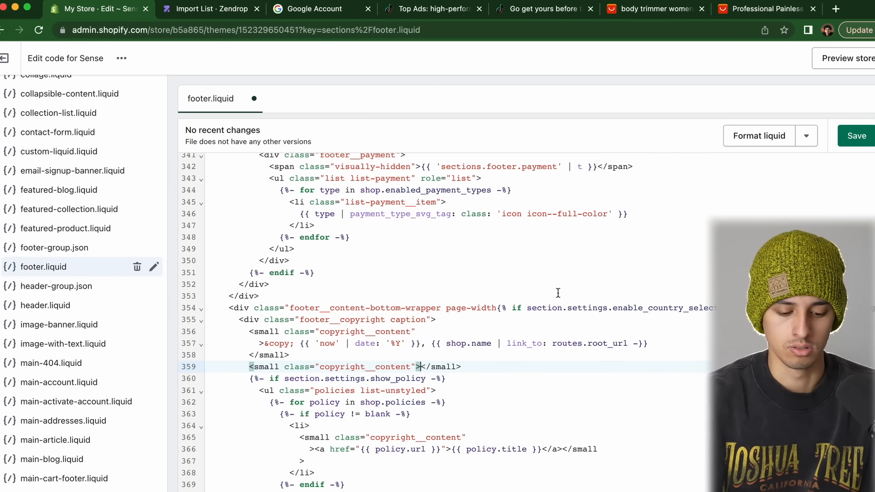
pyautogui.press('super+f')
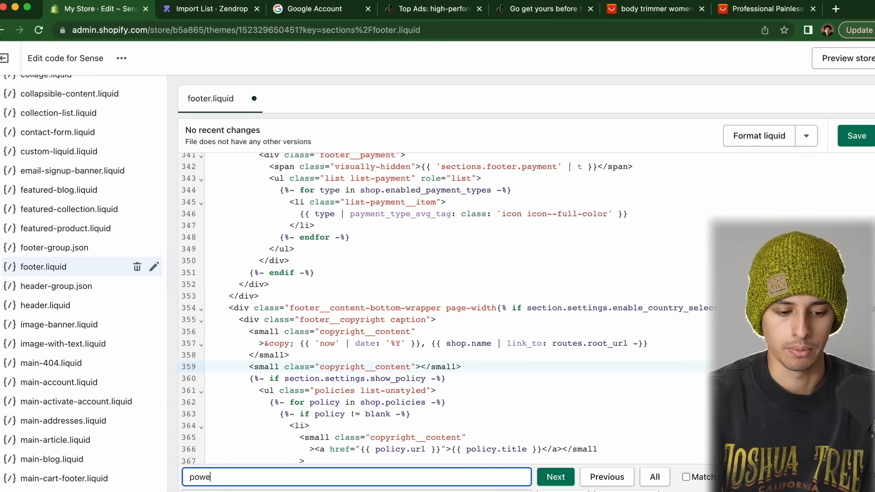
pyautogui.click(857, 136)
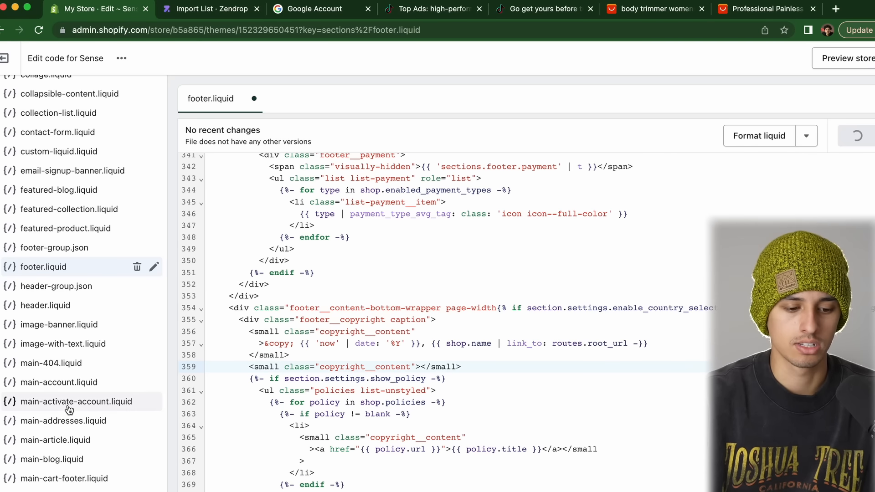
# Preview the live storefront and confirm the footer reads only '© 2023, My Store'
pyautogui.click(827, 58)
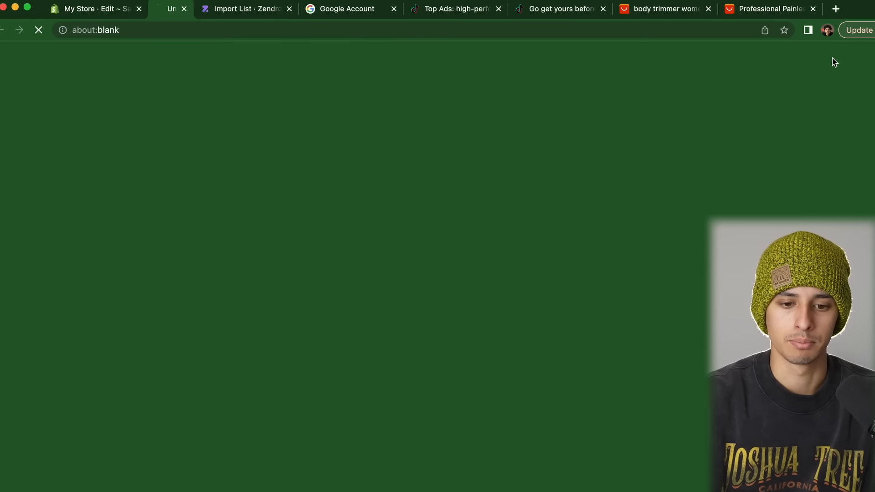
pyautogui.scroll(-15, 290, 362)
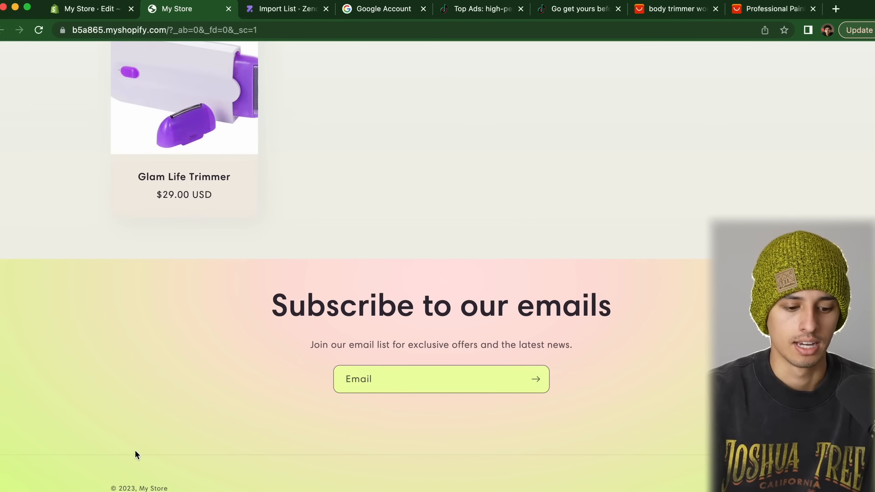
pyautogui.scroll(5, 132, 449)
pyautogui.scroll(-2, 132, 450)
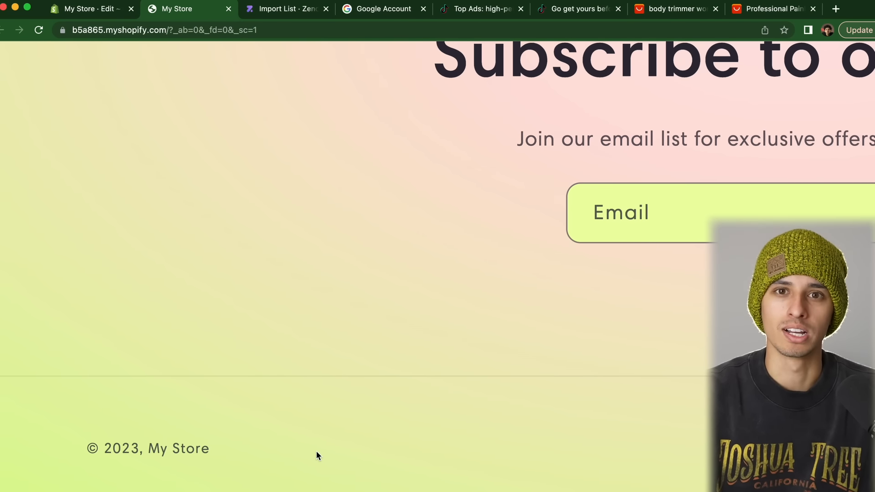
pyautogui.press('super+w')
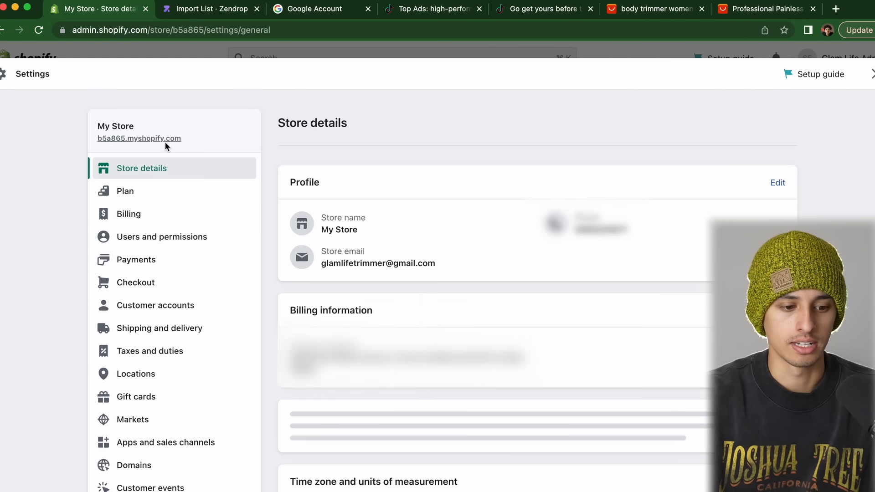
# Rename the store to Glam Life in Store details and save the change
pyautogui.click(778, 183)
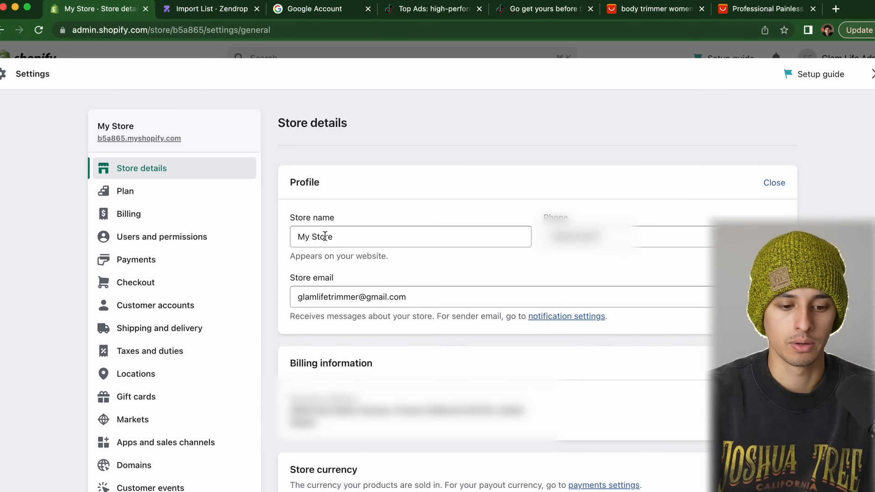
pyautogui.doubleClick(331, 237)
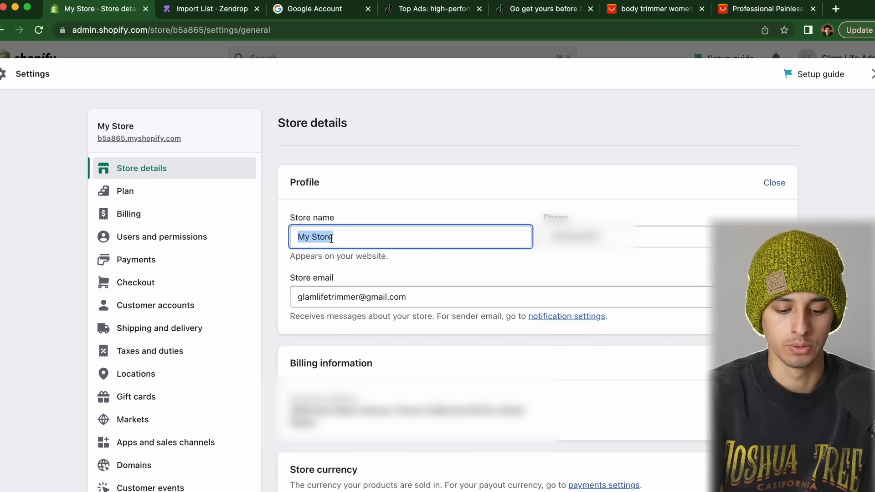
pyautogui.write('Glam Life')
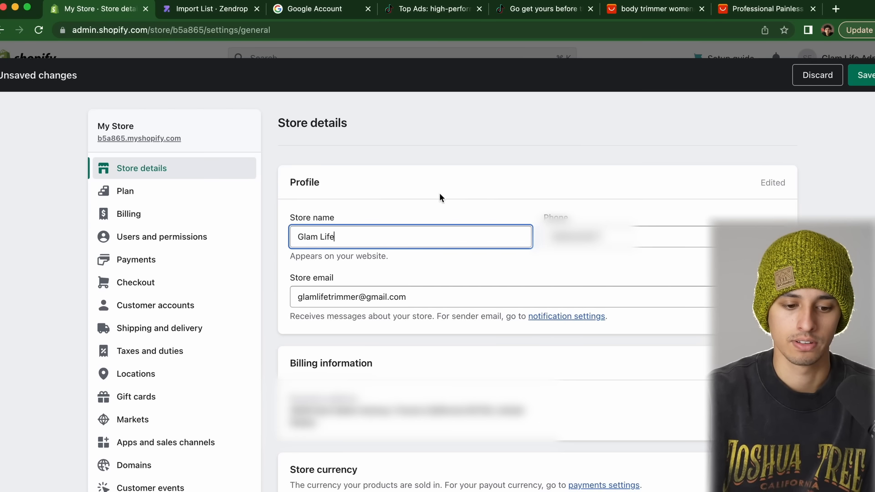
pyautogui.click(439, 197)
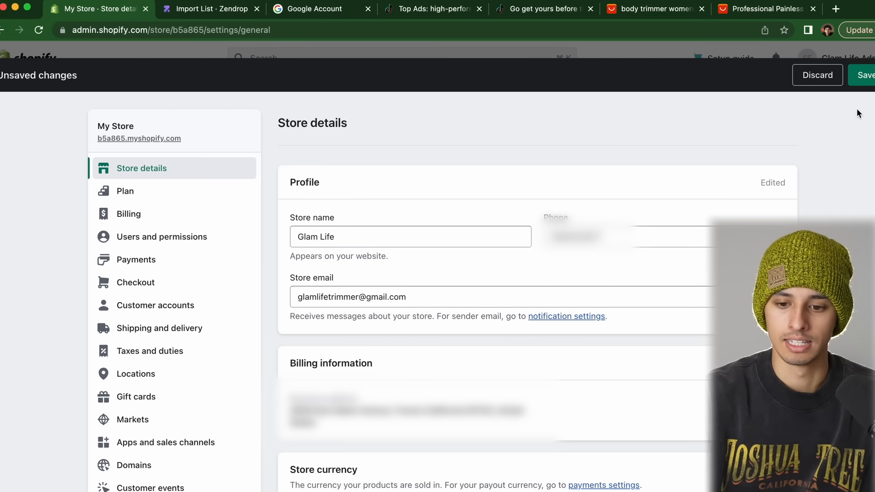
pyautogui.click(862, 83)
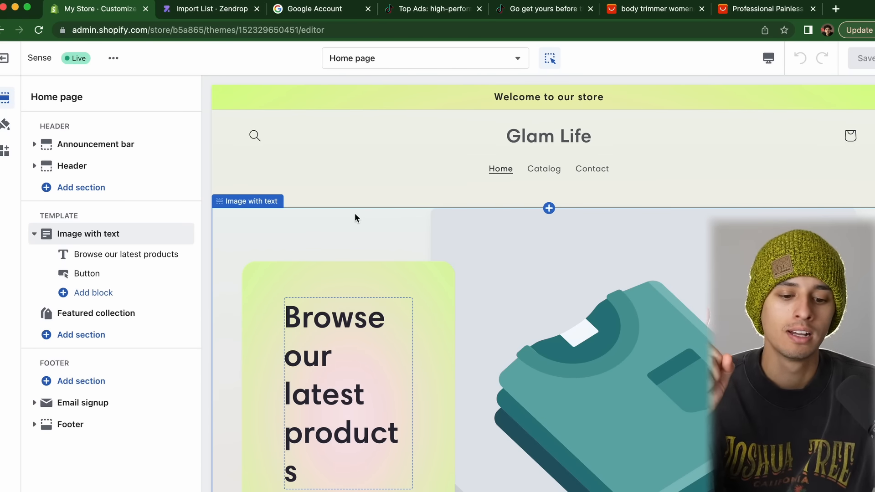
# Switch the theme editor preview to the Glam Life Trimmer product page
pyautogui.scroll(-15, 355, 213)
pyautogui.scroll(3, 355, 214)
pyautogui.scroll(10, 354, 213)
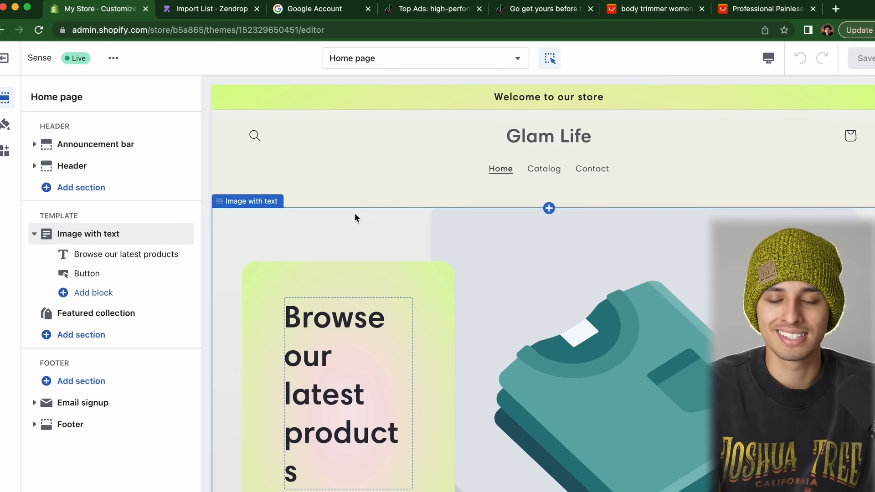
pyautogui.scroll(-10, 355, 212)
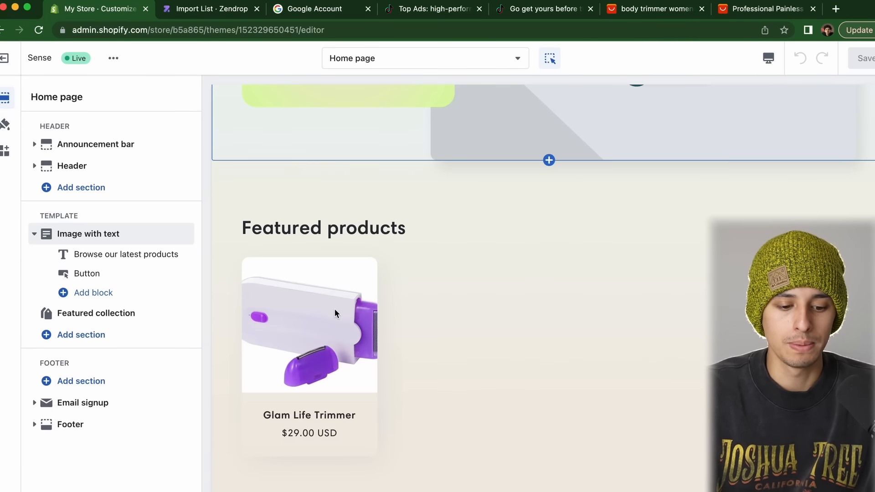
pyautogui.click(336, 314)
pyautogui.click(300, 371)
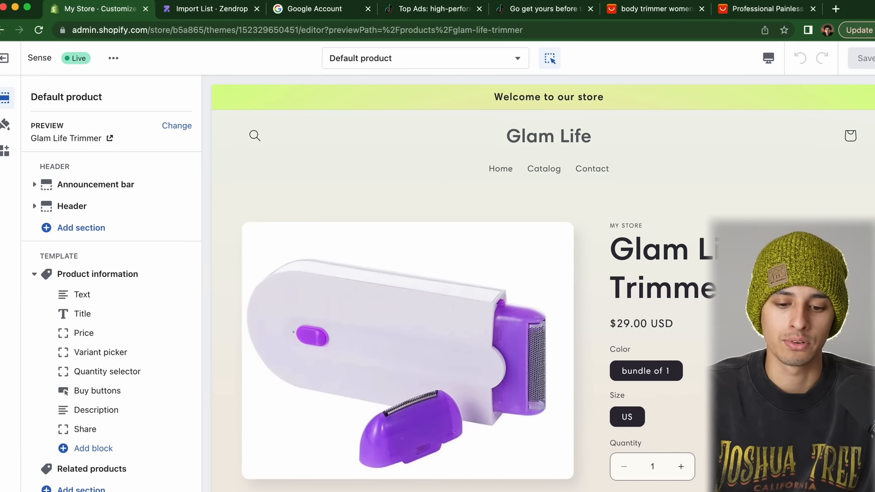
pyautogui.click(499, 168)
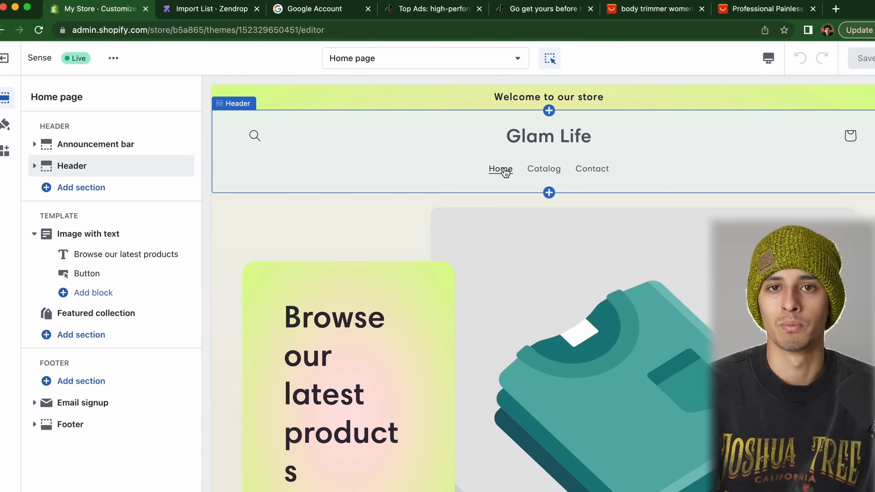
pyautogui.scroll(-10, 385, 346)
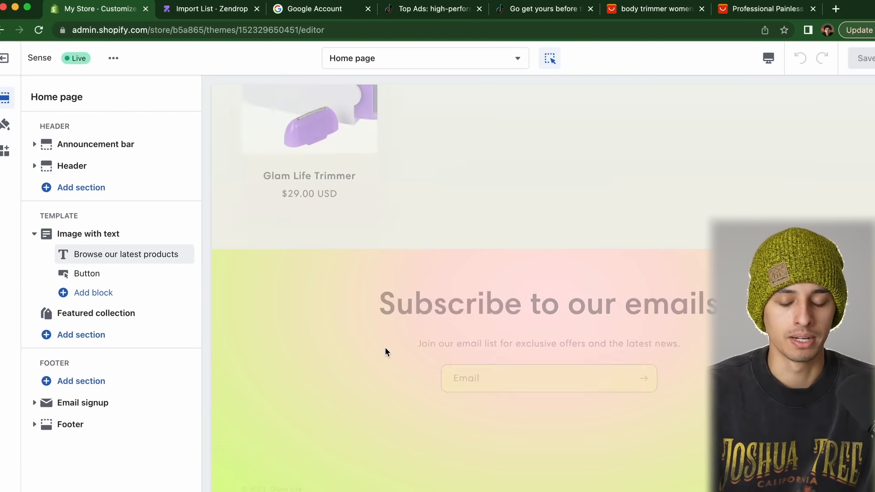
pyautogui.click(96, 313)
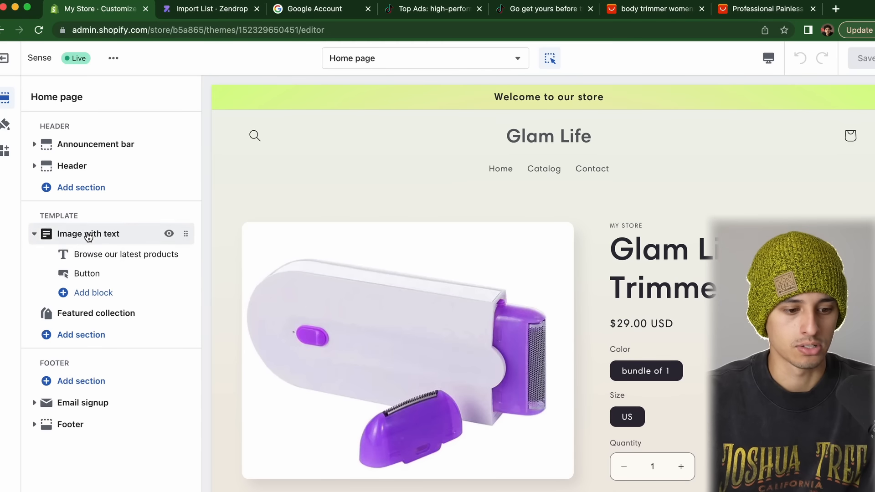
# Clear the MY STORE vendor text and remove that Text block from the product page
pyautogui.click(91, 254)
pyautogui.press('BackSpace')
pyautogui.click(119, 274)
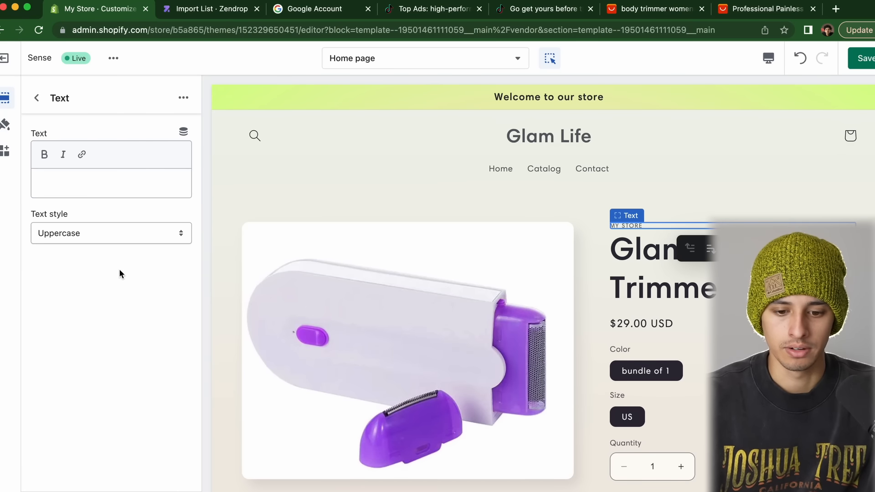
pyautogui.click(776, 249)
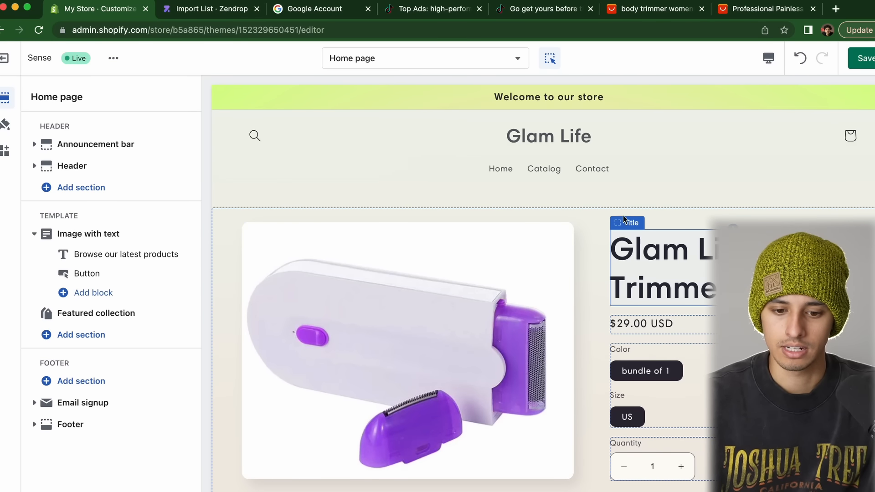
pyautogui.click(672, 224)
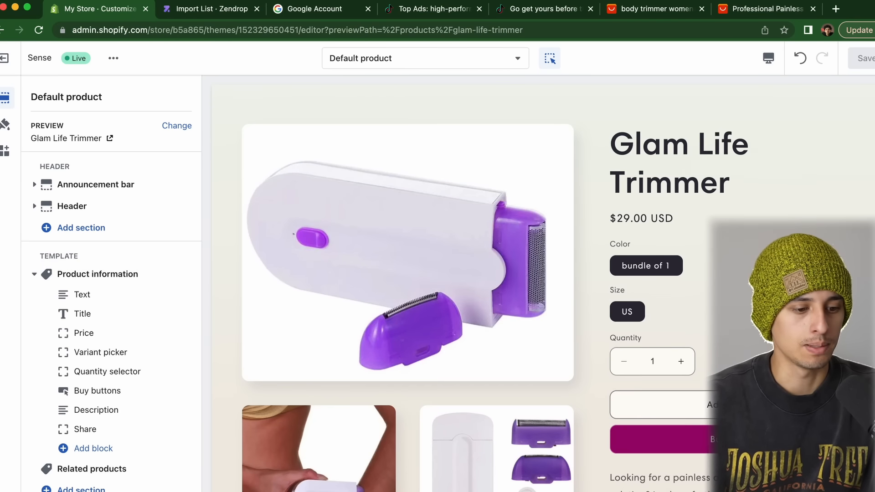
# In Theme settings Colors, give Scheme 2 a light purple background
pyautogui.click(6, 126)
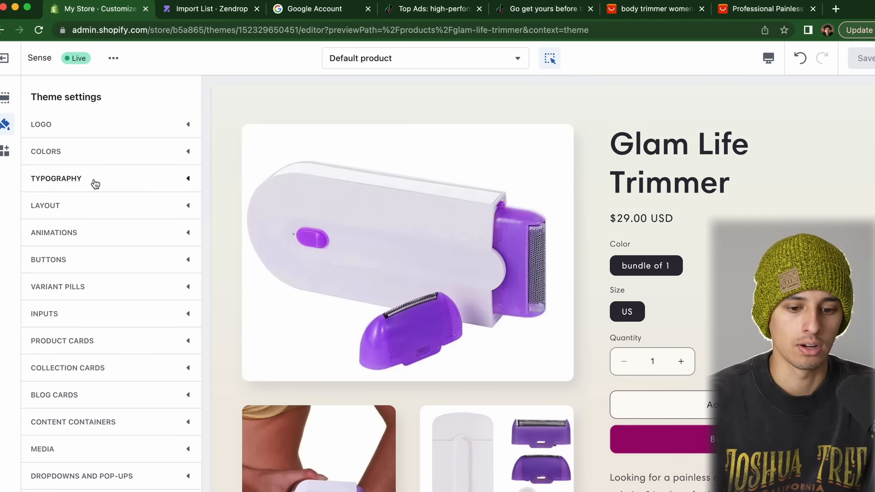
pyautogui.click(61, 151)
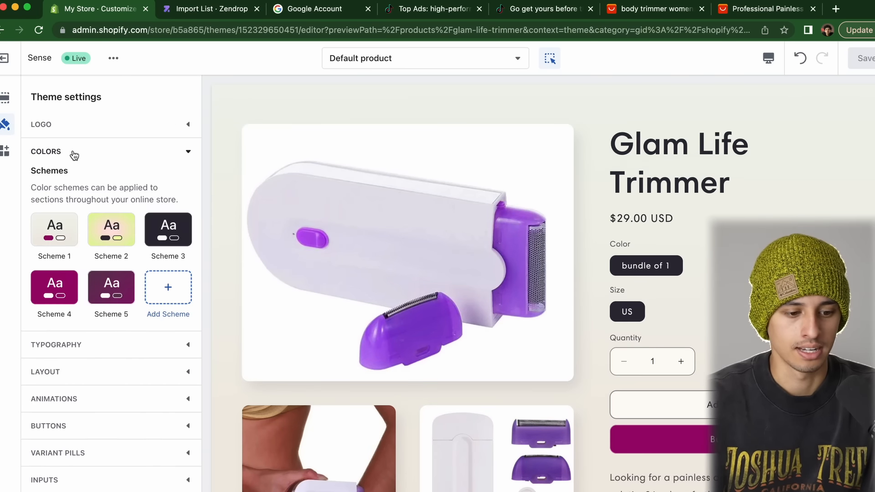
pyautogui.click(111, 233)
pyautogui.click(45, 207)
pyautogui.moveTo(147, 309); pyautogui.dragTo(147, 295)
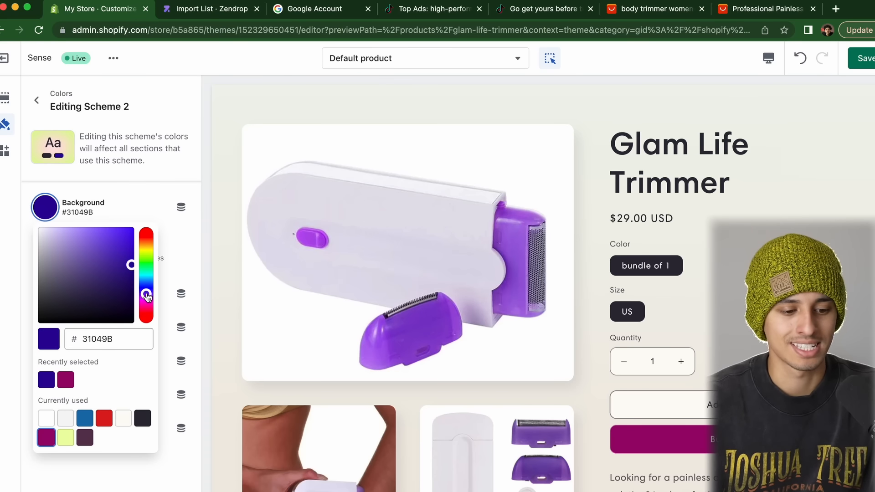
pyautogui.moveTo(101, 273); pyautogui.dragTo(81, 234)
pyautogui.moveTo(146, 294); pyautogui.dragTo(147, 301)
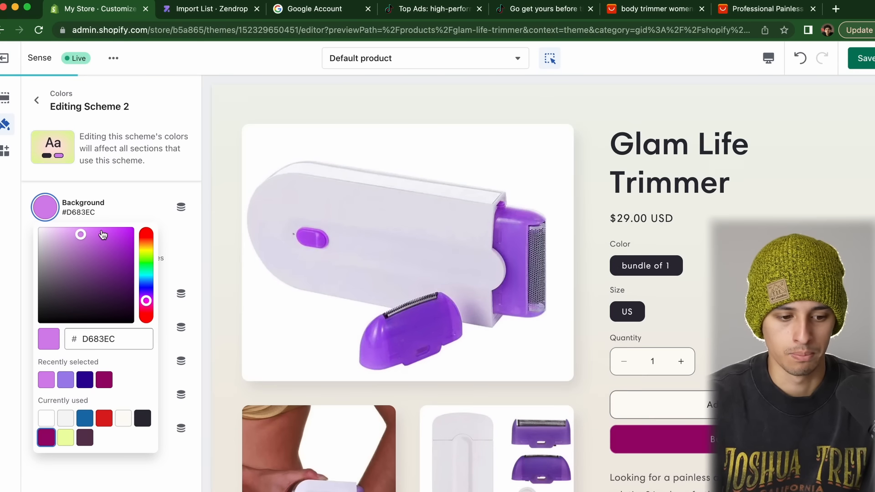
pyautogui.click(132, 190)
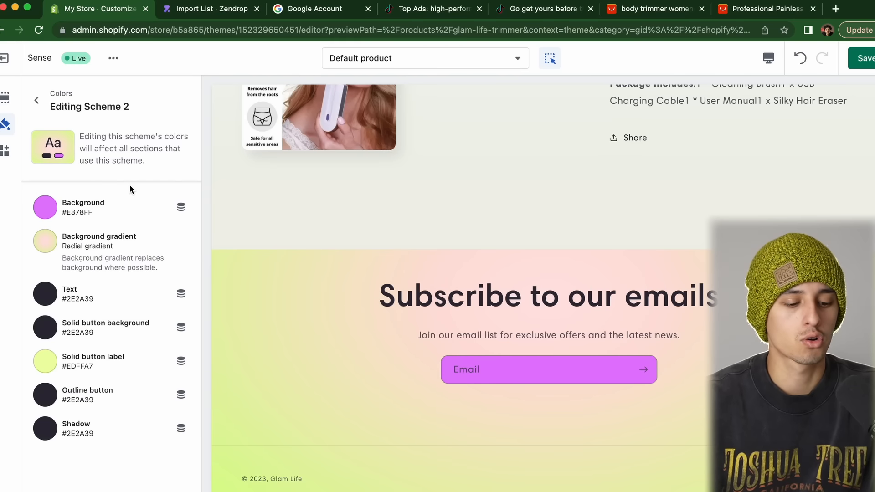
# Set all three background gradient stops of Scheme 2 to #E378FF, lightening the left stop
pyautogui.click(53, 242)
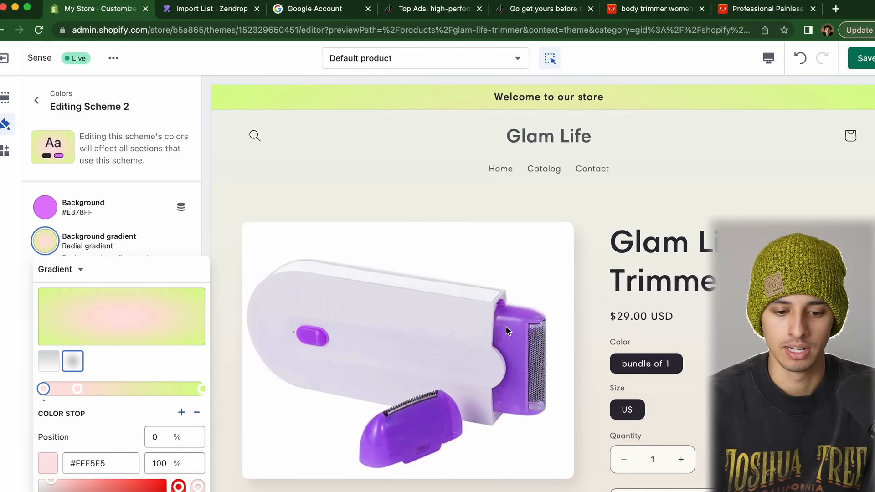
pyautogui.click(202, 389)
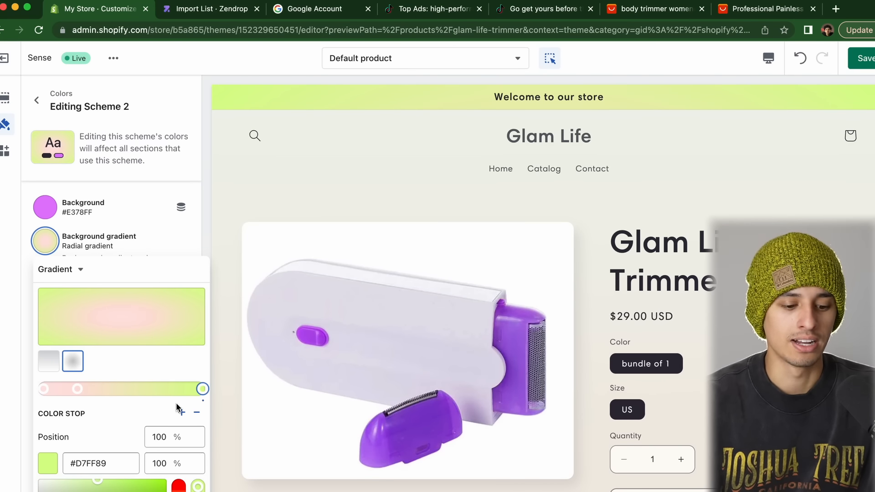
pyautogui.doubleClick(87, 458)
pyautogui.write('E378FF')
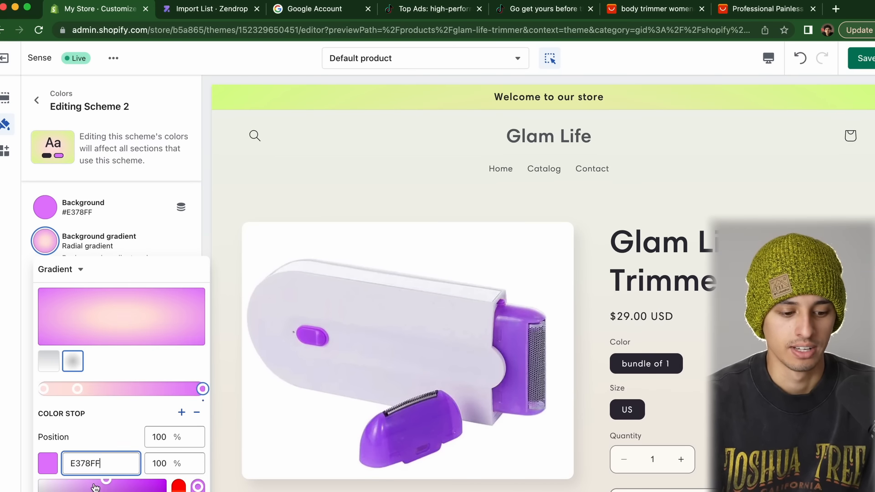
pyautogui.click(77, 388)
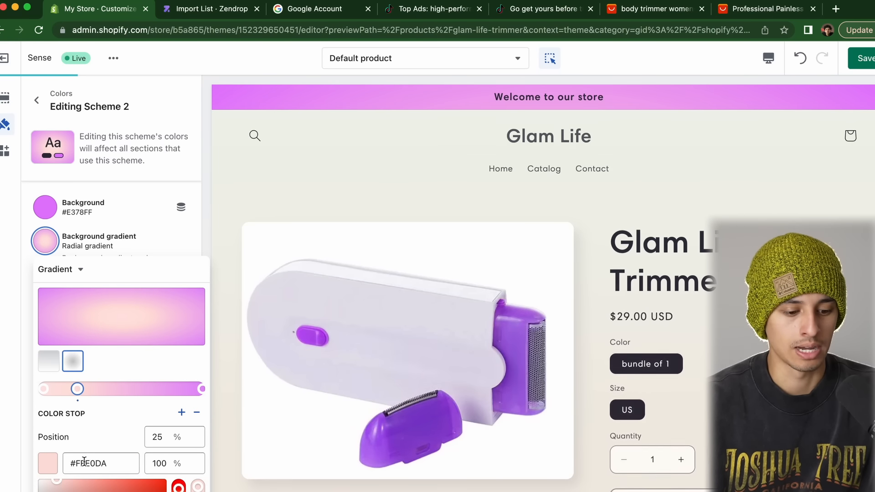
pyautogui.doubleClick(87, 463)
pyautogui.write('E378FF')
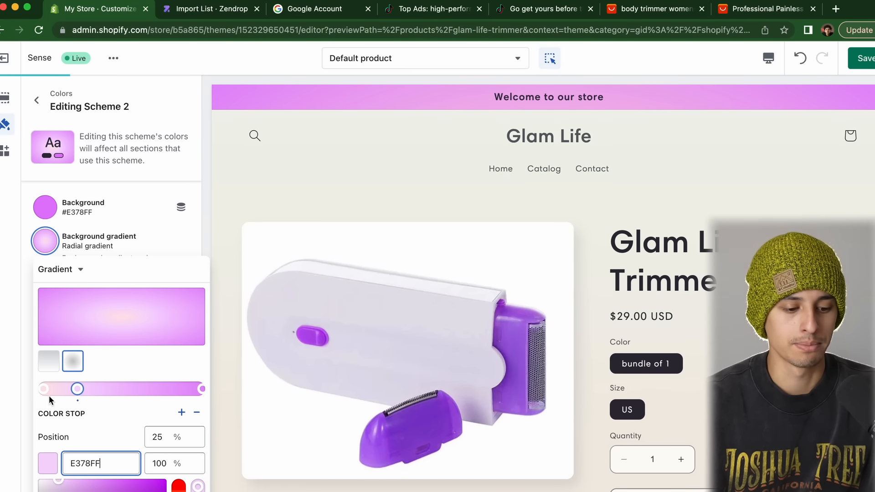
pyautogui.click(44, 389)
pyautogui.click(84, 465)
pyautogui.doubleClick(85, 465)
pyautogui.write('E378FF')
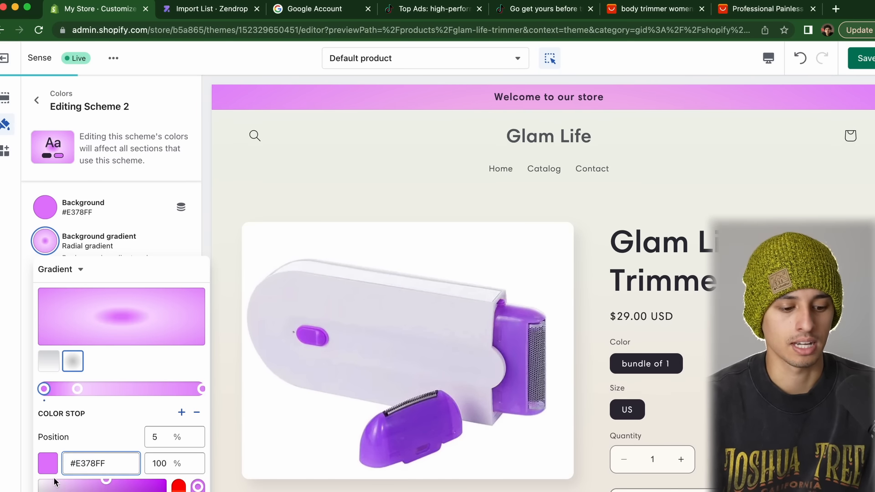
pyautogui.click(53, 481)
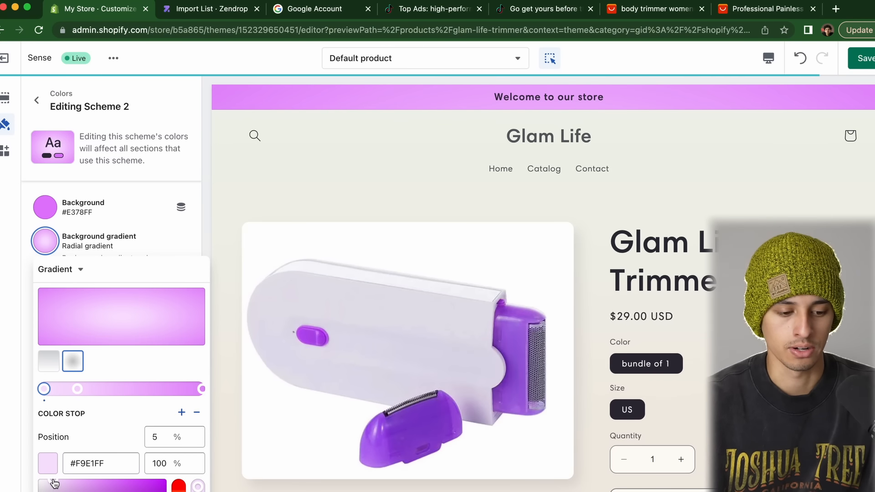
pyautogui.click(133, 224)
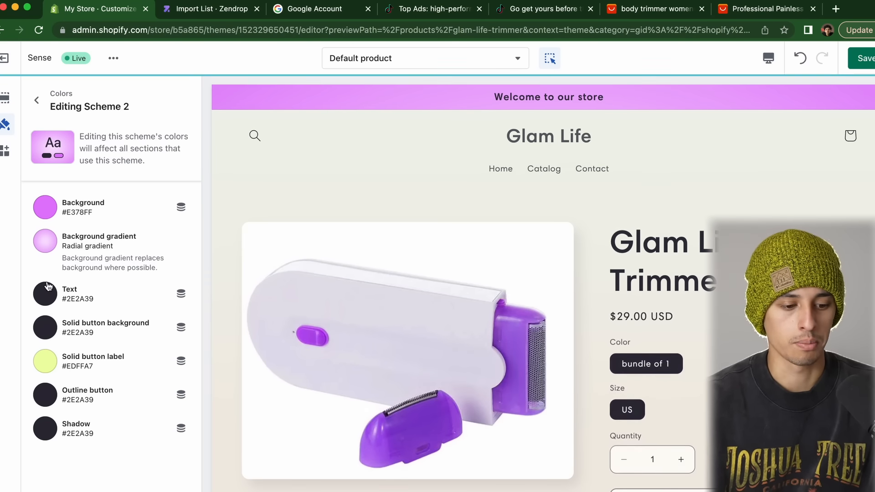
# Set the button label to #E378FF and the outline button and shadow colours to black
pyautogui.click(44, 360)
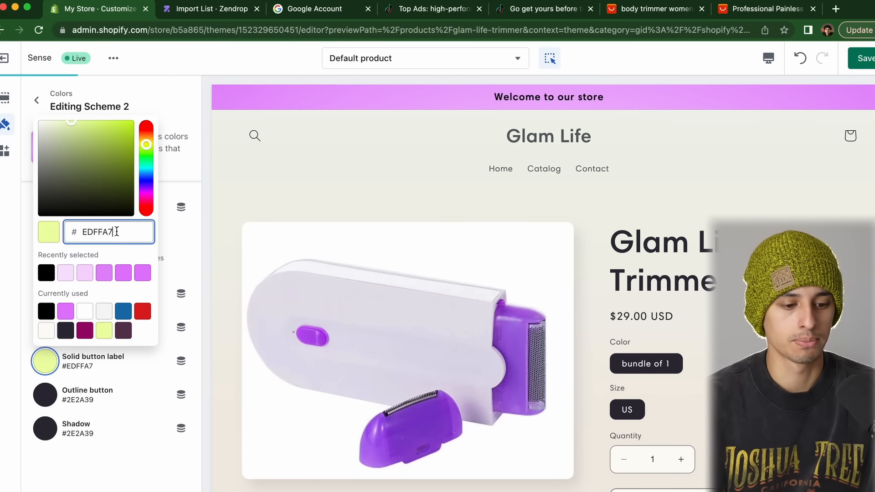
pyautogui.doubleClick(115, 232)
pyautogui.write('E378FF')
pyautogui.click(144, 382)
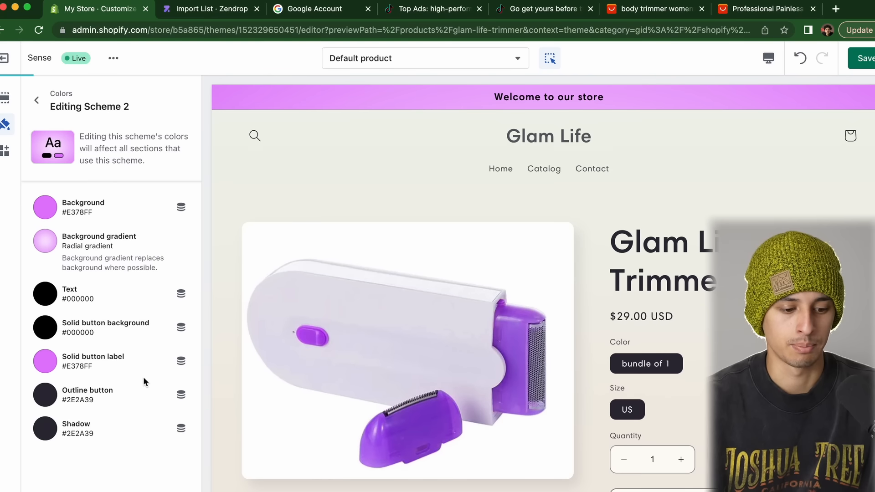
pyautogui.click(47, 402)
pyautogui.moveTo(91, 213); pyautogui.dragTo(0, 369)
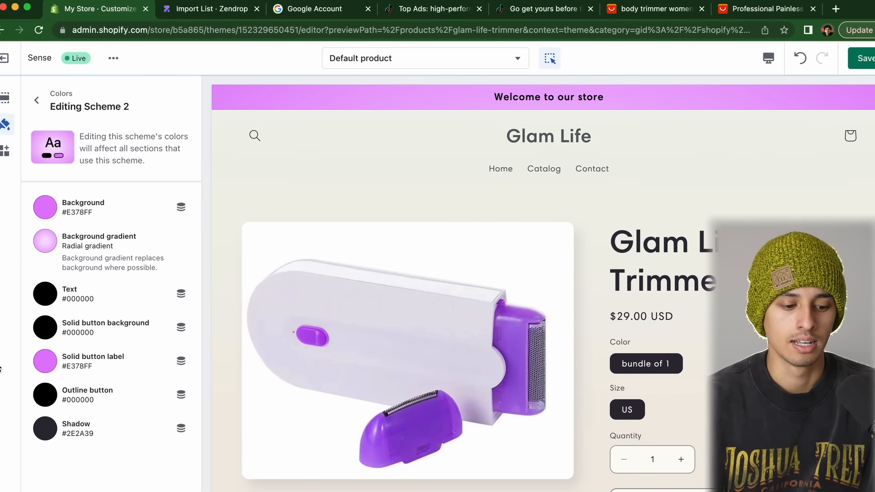
pyautogui.click(44, 437)
pyautogui.moveTo(64, 271); pyautogui.dragTo(2, 361)
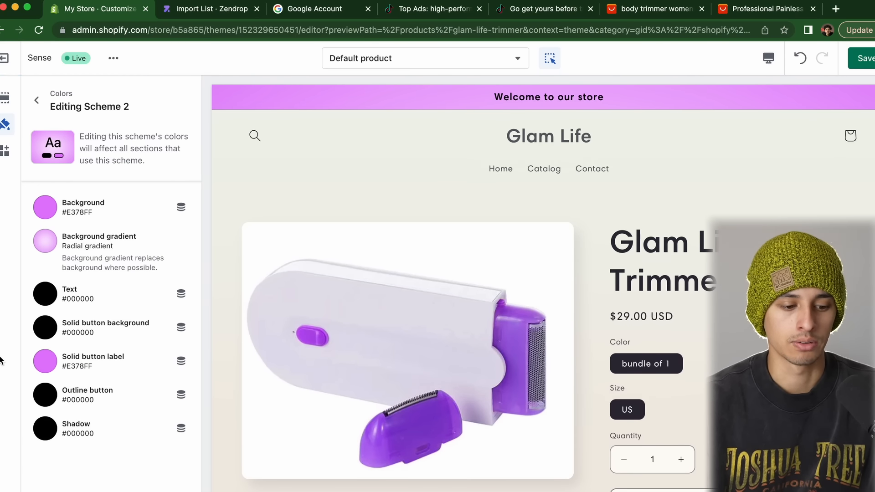
pyautogui.scroll(-15, 775, 256)
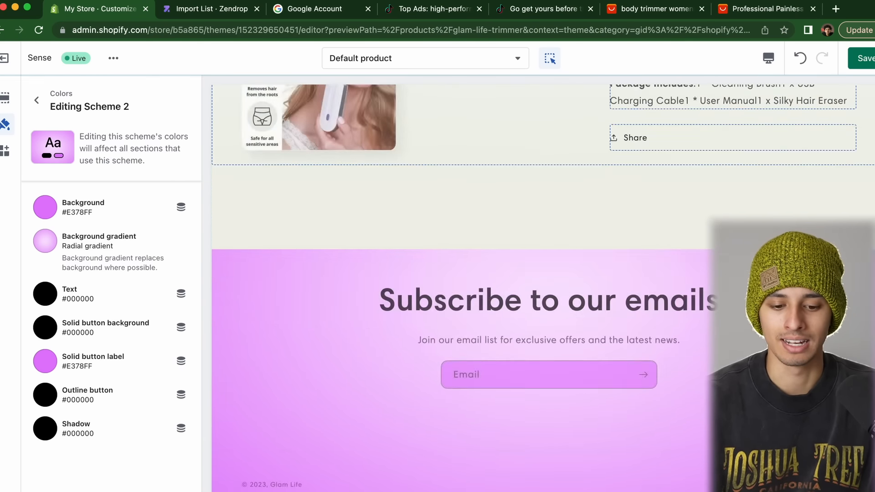
pyautogui.scroll(15, 774, 255)
pyautogui.scroll(1, 542, 287)
pyautogui.scroll(-1, 775, 255)
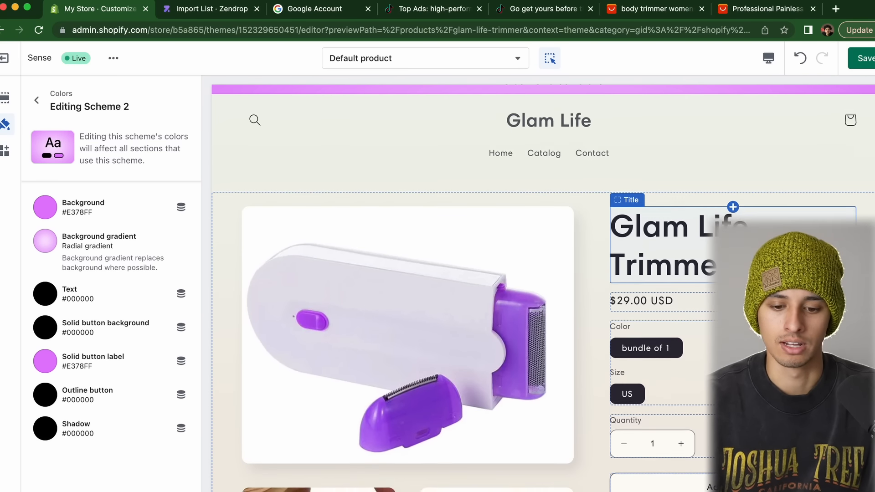
pyautogui.scroll(1, 774, 255)
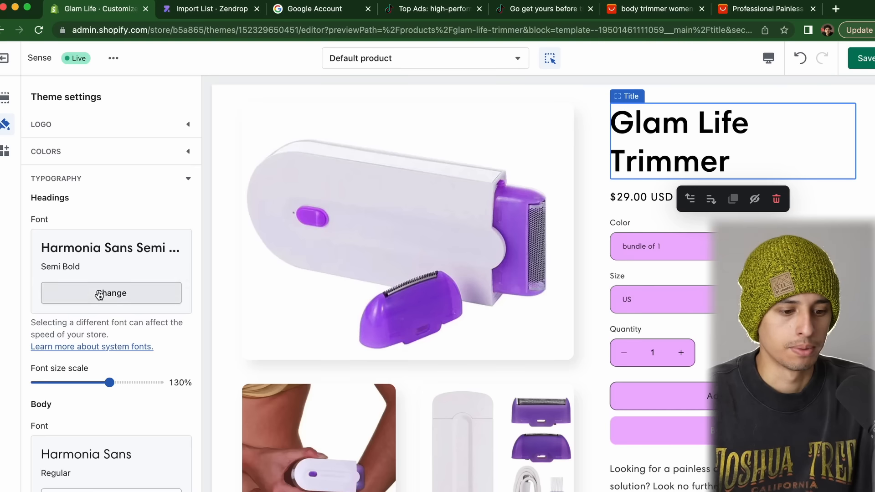
pyautogui.click(107, 293)
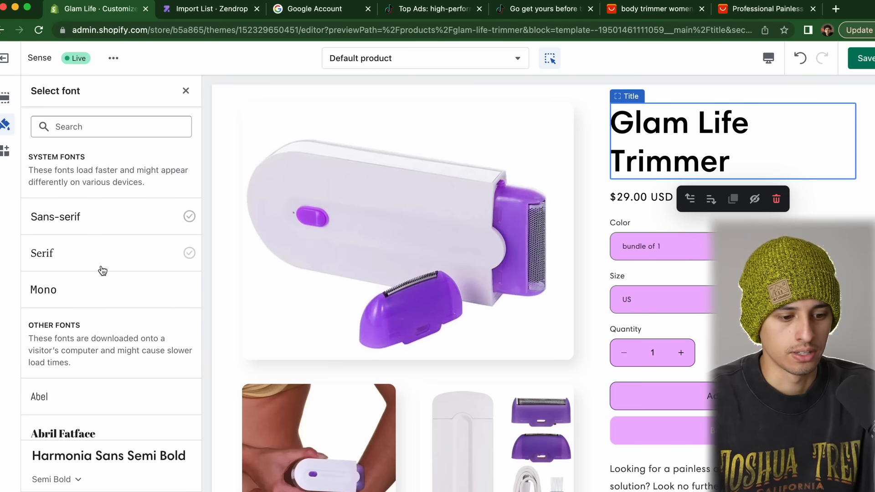
# Load more fonts and choose Mouse Memoirs as the heading font
pyautogui.scroll(-10, 103, 271)
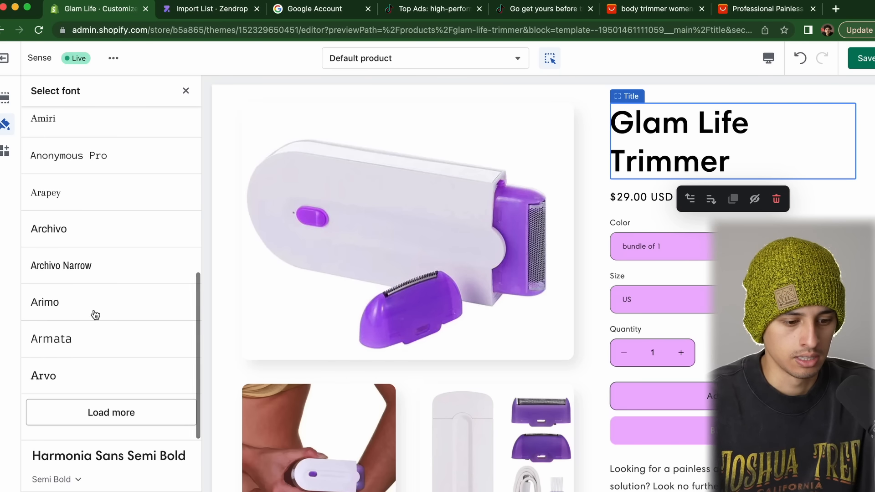
pyautogui.click(97, 412)
pyautogui.scroll(-5, 95, 280)
pyautogui.scroll(-4, 95, 280)
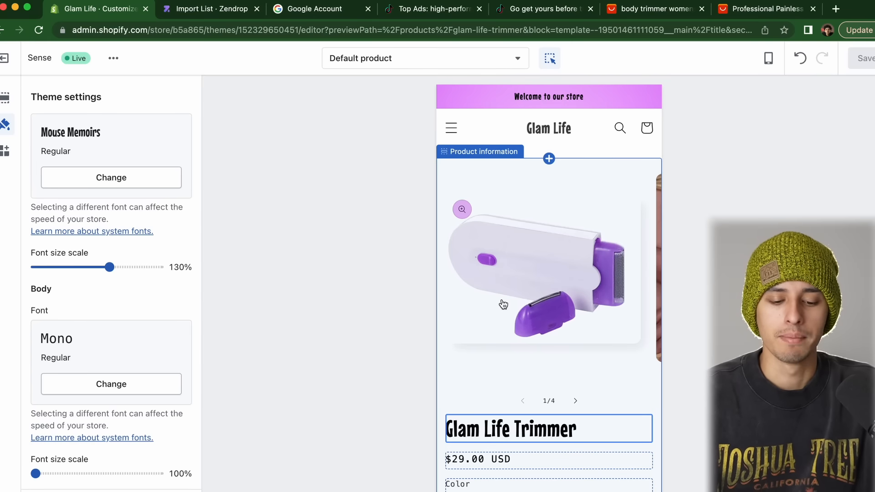
pyautogui.scroll(-10, 502, 303)
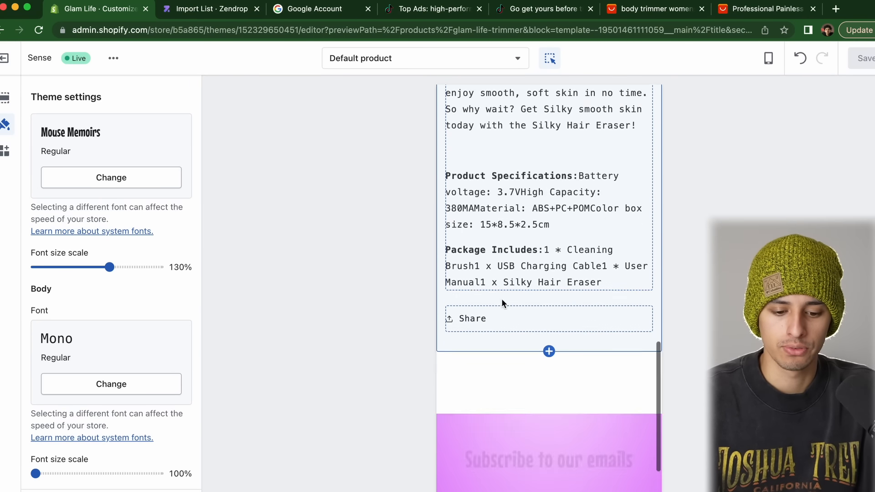
pyautogui.scroll(8, 501, 299)
pyautogui.scroll(-3, 516, 239)
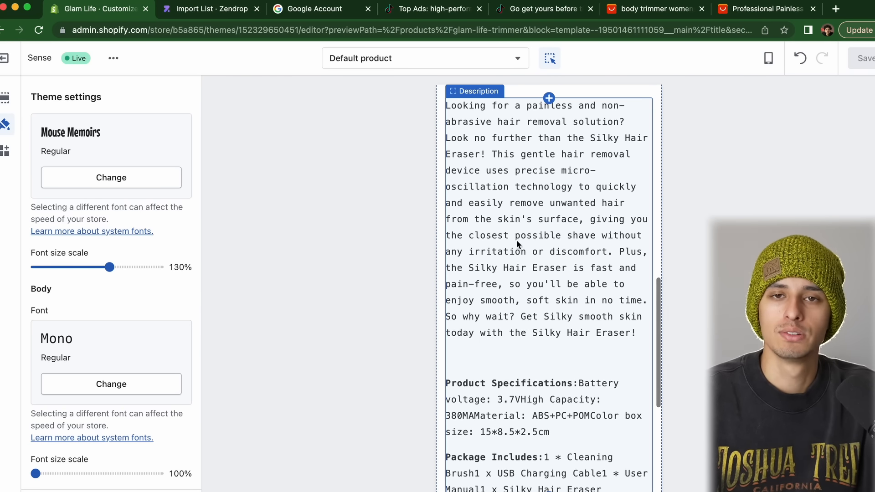
pyautogui.scroll(-8, 534, 221)
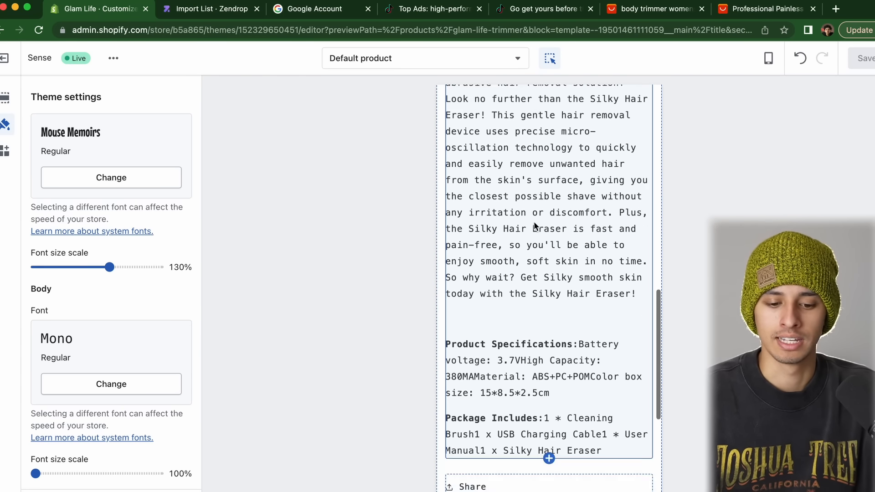
pyautogui.scroll(15, 534, 221)
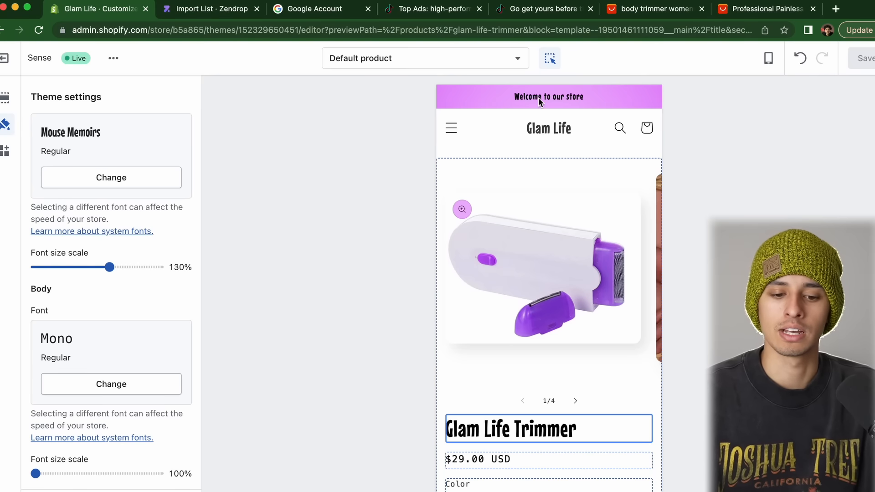
pyautogui.click(498, 103)
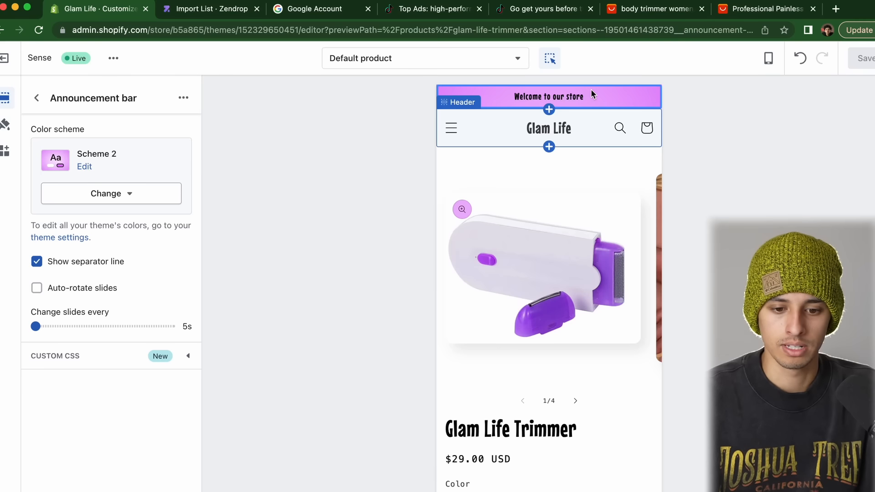
# On the Home page, change the announcement text to 'Free Shipping On ALL Orders Till Midnight!'
pyautogui.click(36, 100)
pyautogui.click(565, 129)
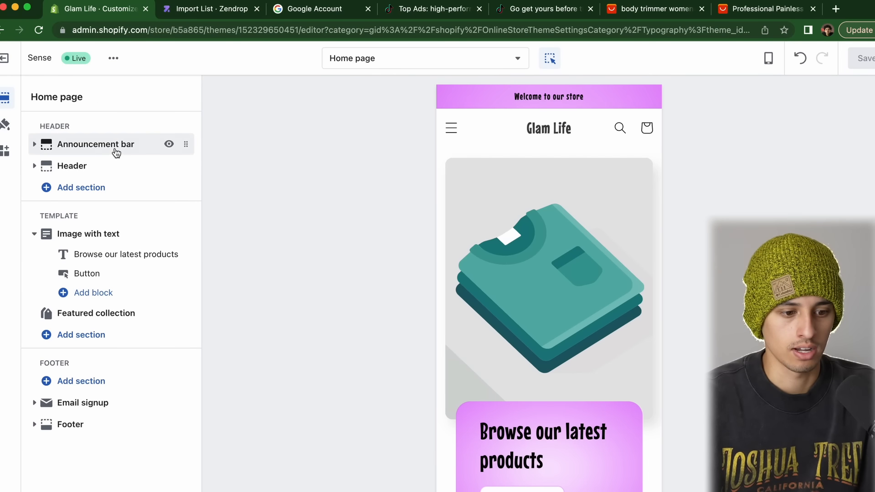
pyautogui.click(113, 147)
pyautogui.click(36, 98)
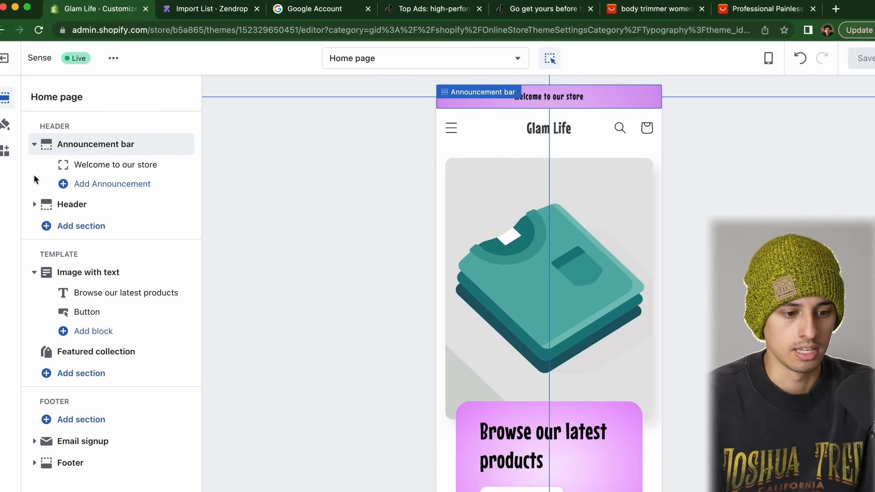
pyautogui.click(89, 165)
pyautogui.tripleClick(121, 155)
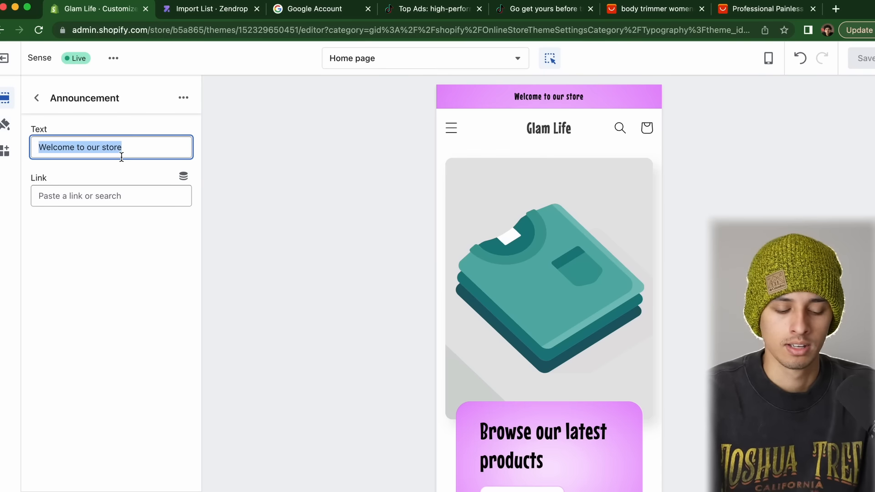
pyautogui.write('Limited TIme')
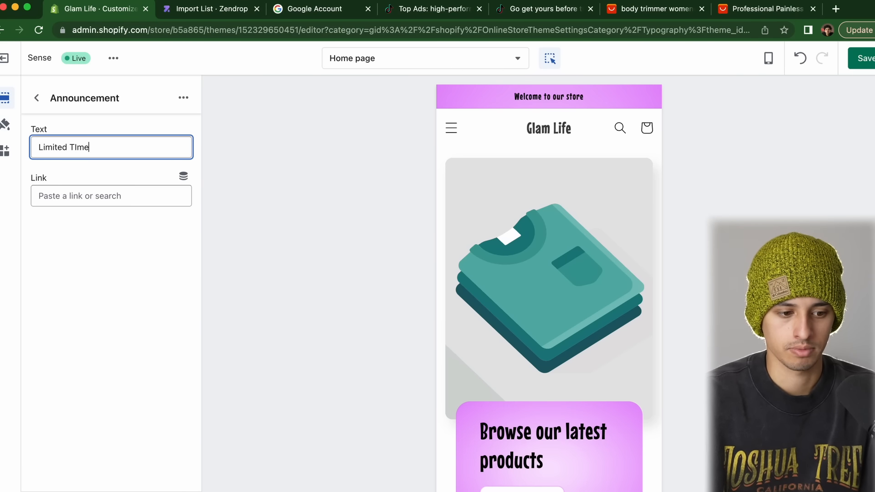
pyautogui.write('Free Shipping On ALL')
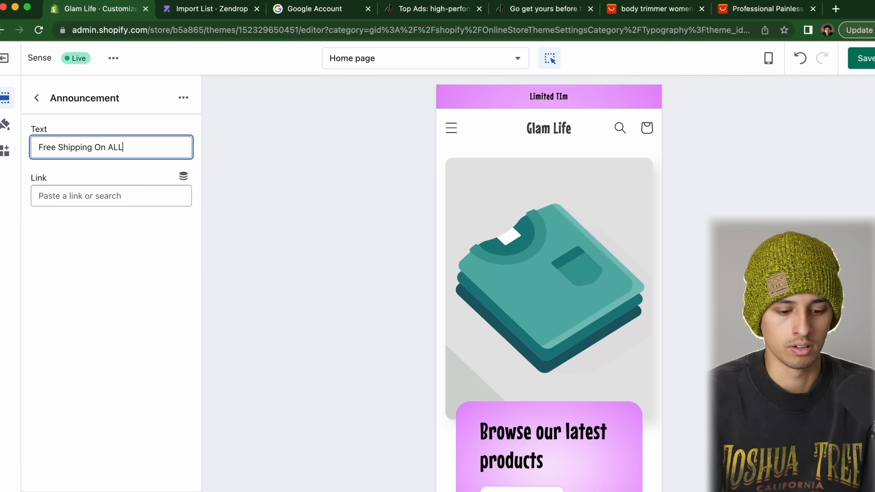
pyautogui.write(' Orders Till Mi')
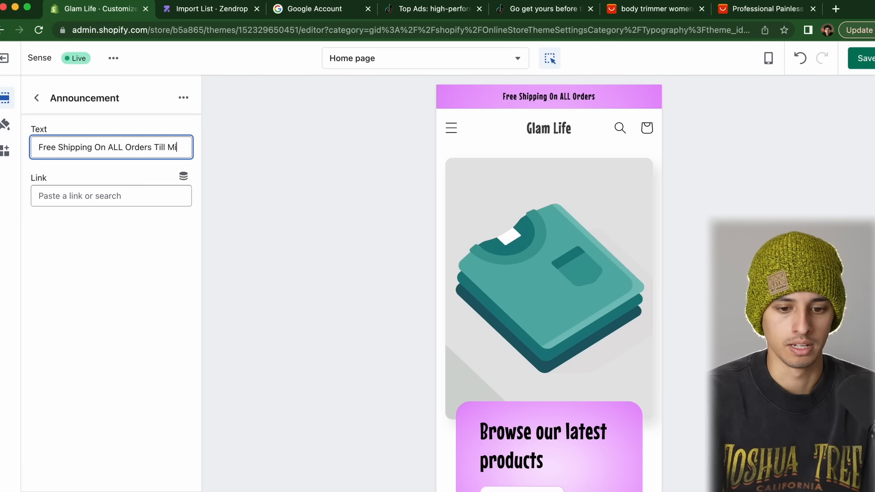
pyautogui.write('dnight!')
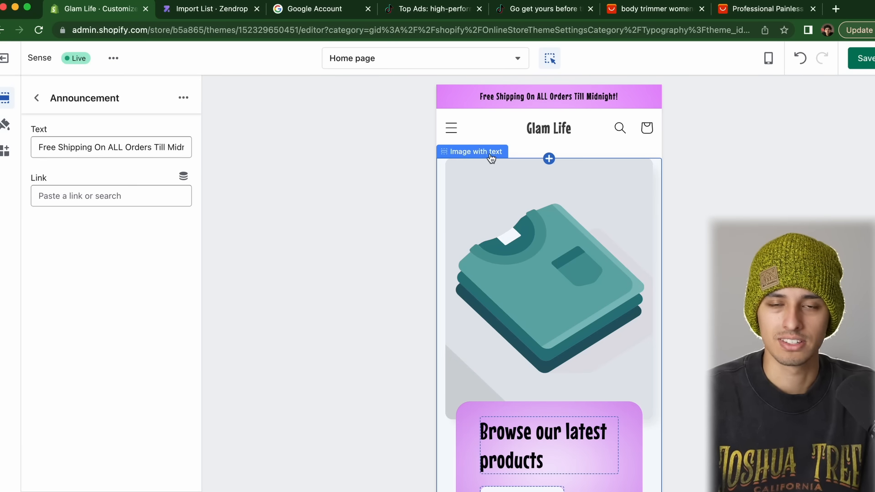
# Return to the home page section list and switch to the AliExpress hair removal kit tab
pyautogui.click(36, 98)
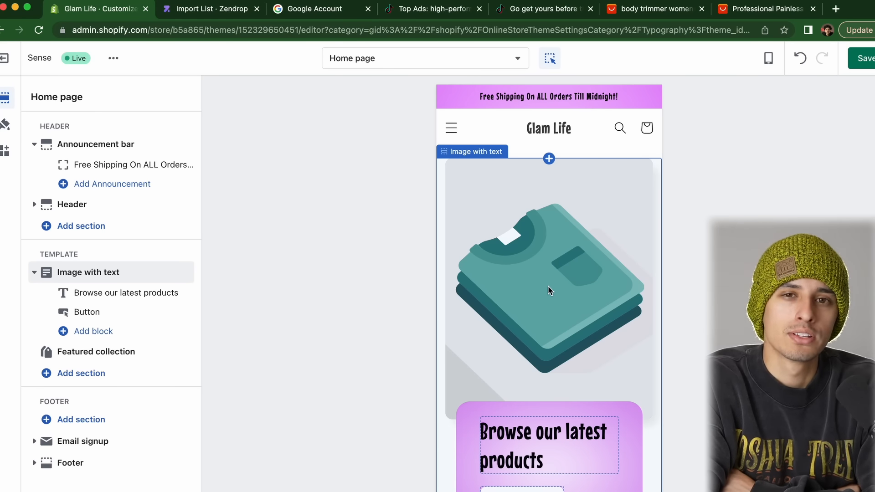
pyautogui.scroll(-10, 548, 291)
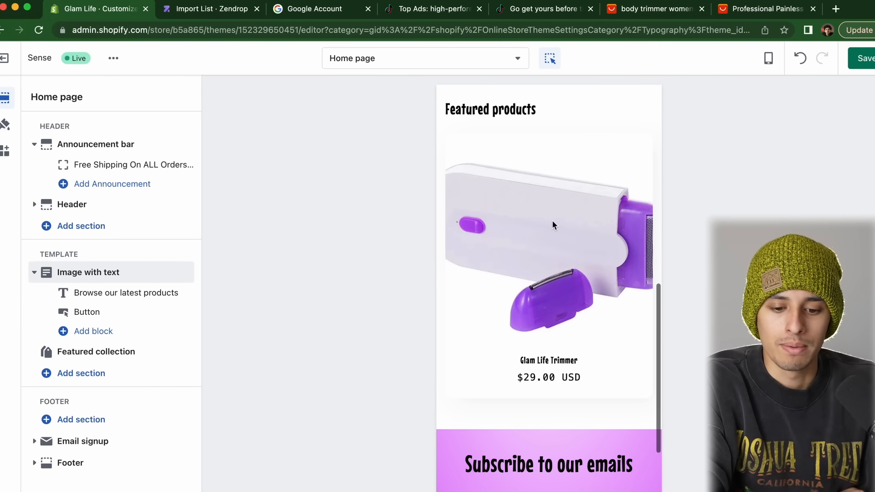
pyautogui.scroll(10, 565, 255)
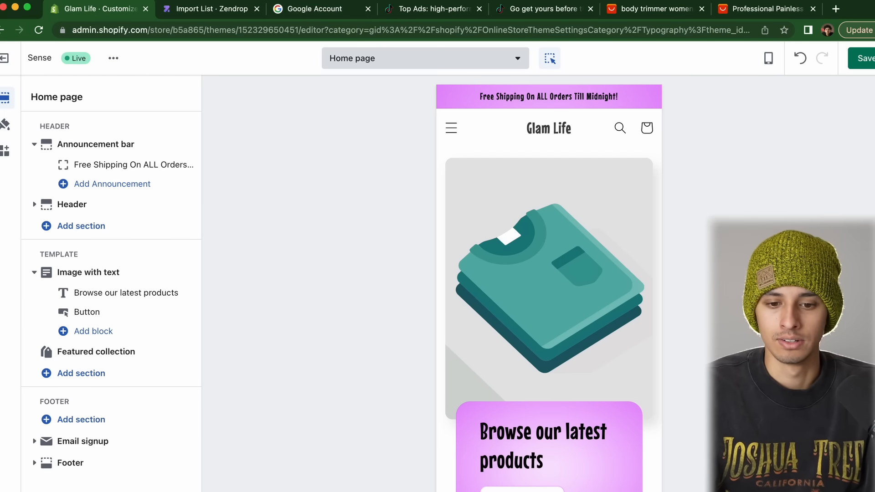
pyautogui.click(748, 9)
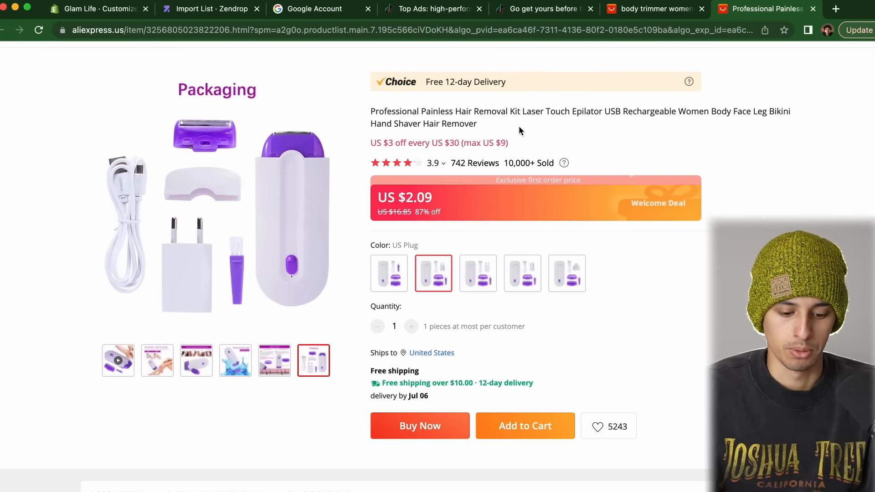
# Search Google for 'painless hair trimmer' in a new tab
pyautogui.press('super+t')
pyautogui.write('painless ha')
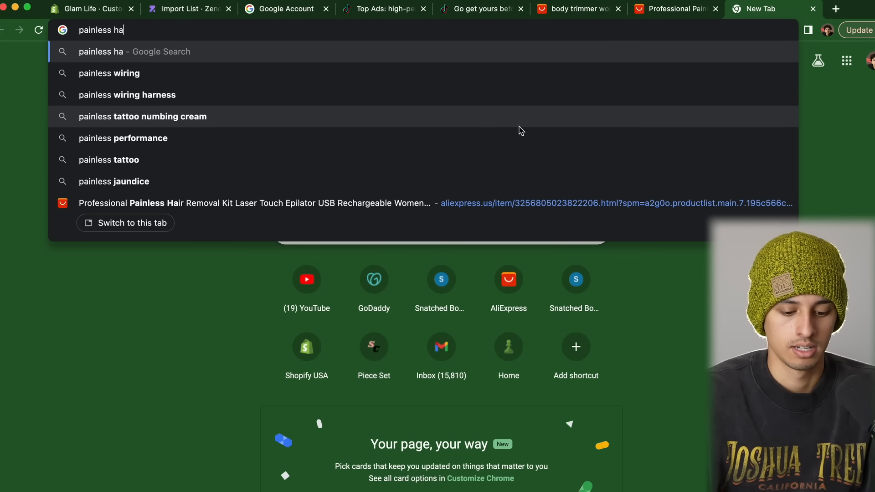
pyautogui.write('ir trimmer')
pyautogui.press('Return')
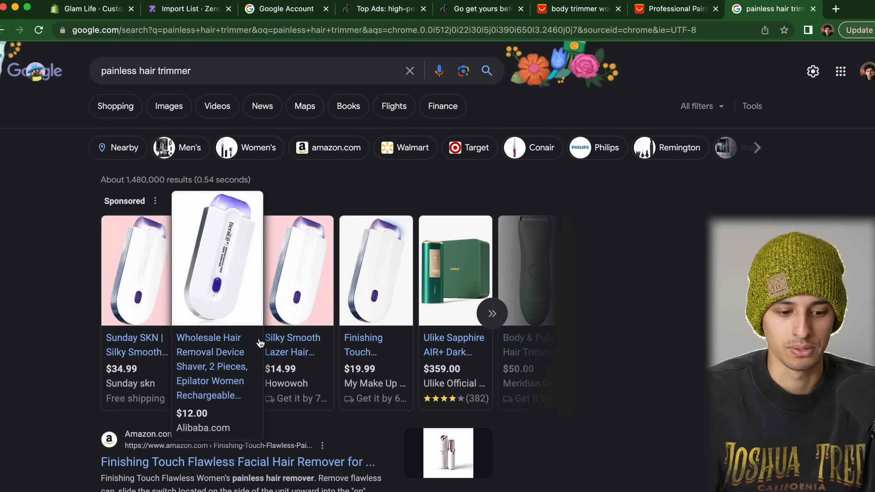
# Open the Sunday SKN sponsored trimmer listing and browse its product images
pyautogui.click(119, 341)
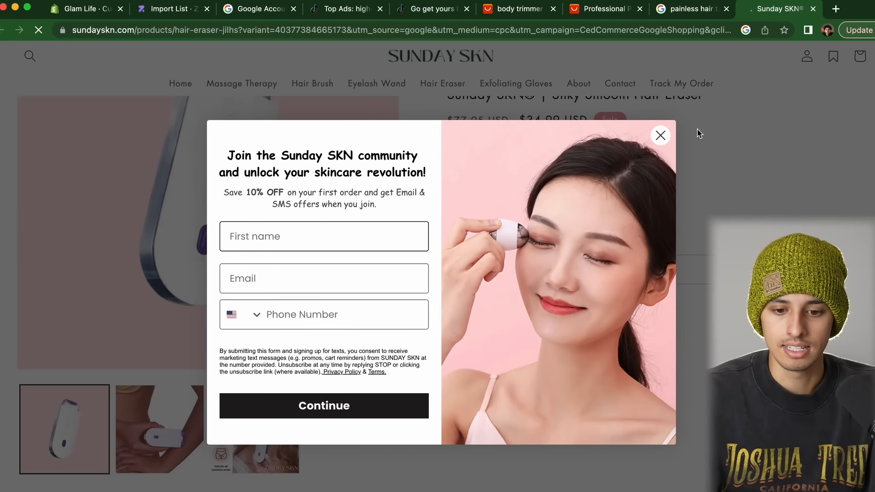
pyautogui.click(660, 135)
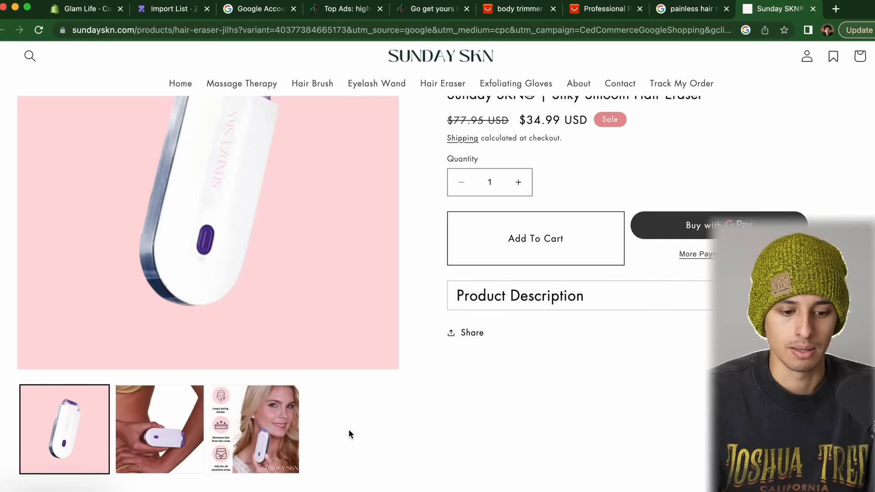
pyautogui.scroll(4, 424, 264)
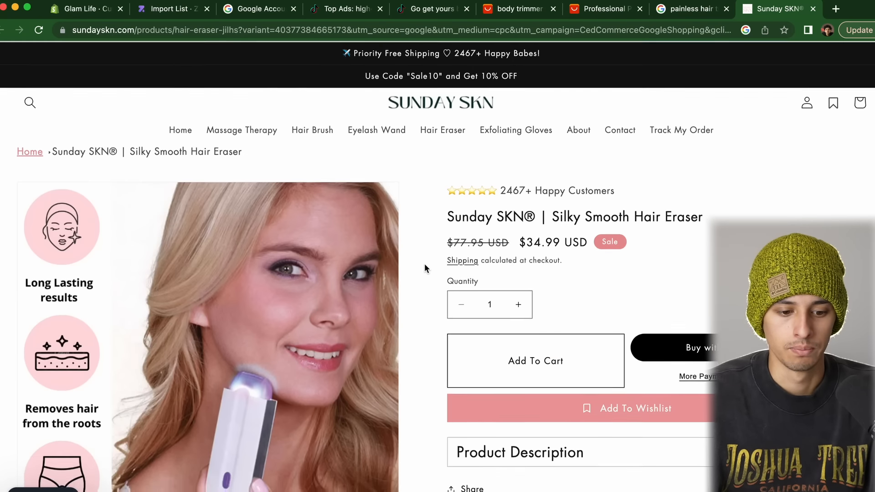
pyautogui.scroll(-3, 425, 264)
pyautogui.scroll(2, 425, 264)
pyautogui.scroll(-3, 425, 264)
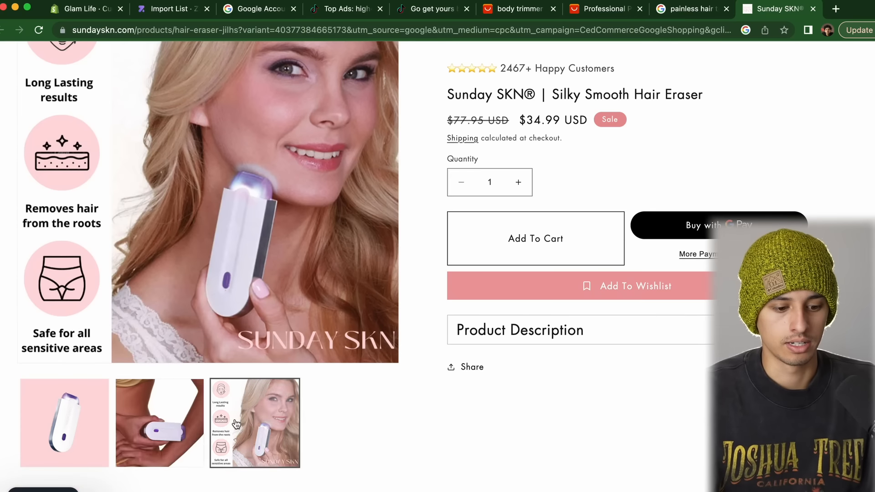
pyautogui.click(176, 424)
pyautogui.scroll(2, 428, 235)
pyautogui.scroll(-1, 428, 234)
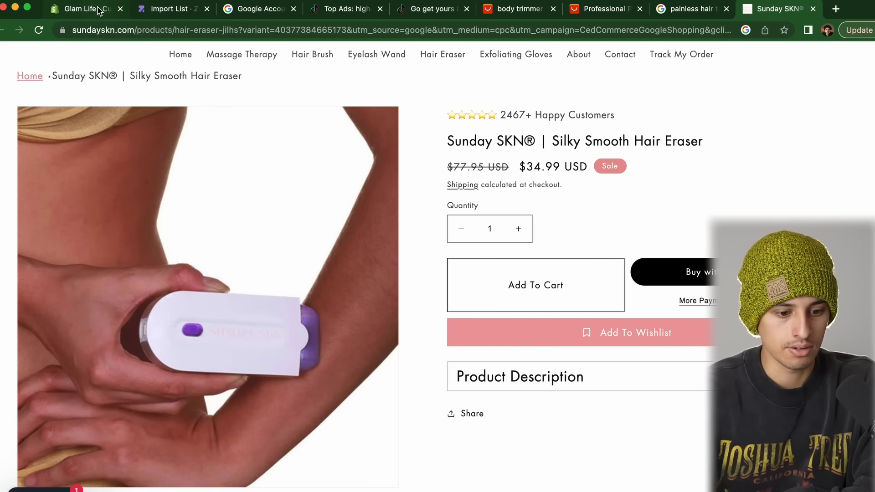
# Go back to the results and open the Howowoh silky smooth hair eraser listing
pyautogui.click(692, 9)
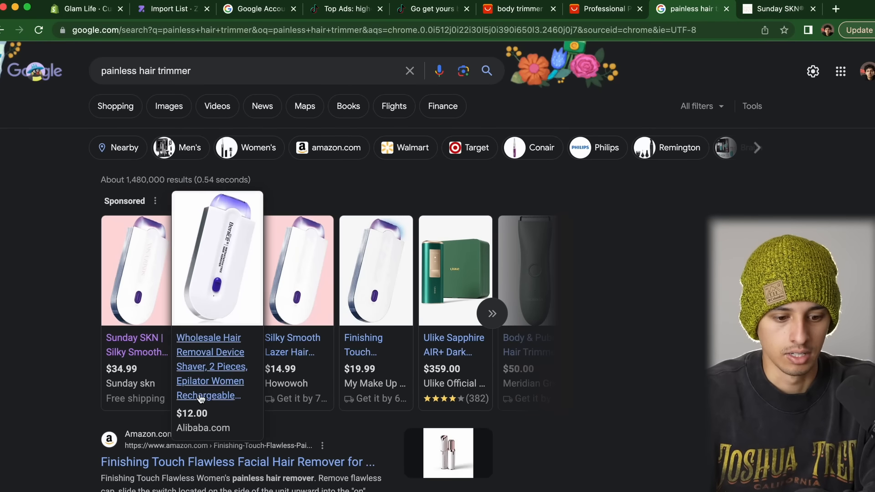
pyautogui.click(284, 340)
pyautogui.scroll(-10, 283, 337)
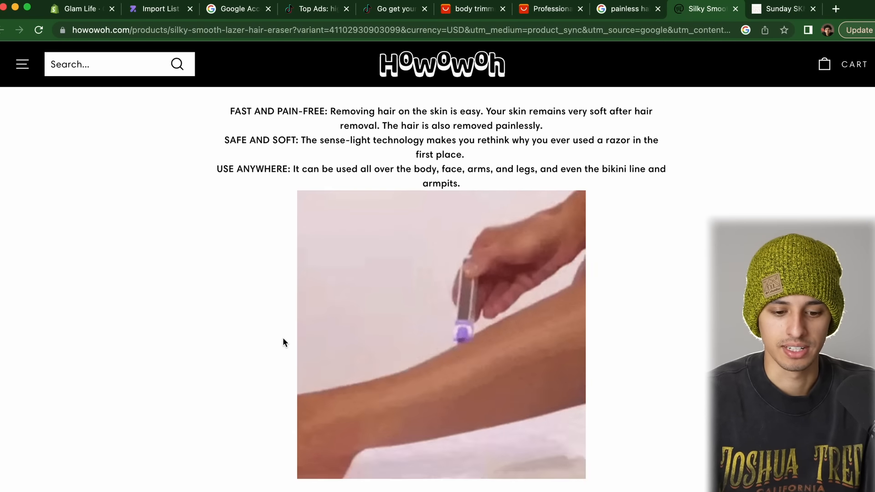
# Save Howowoh's animated product image to Downloads as 'trimmer gif'
pyautogui.rightClick(419, 301)
pyautogui.click(438, 321)
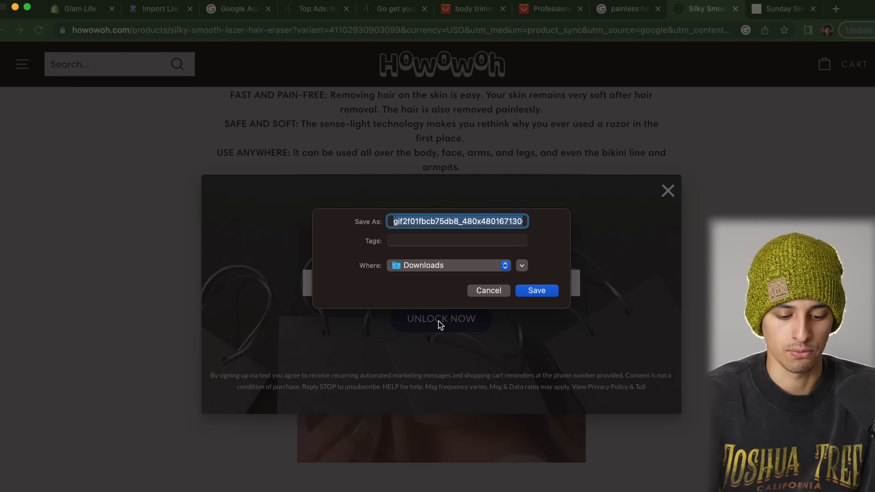
pyautogui.write('tr')
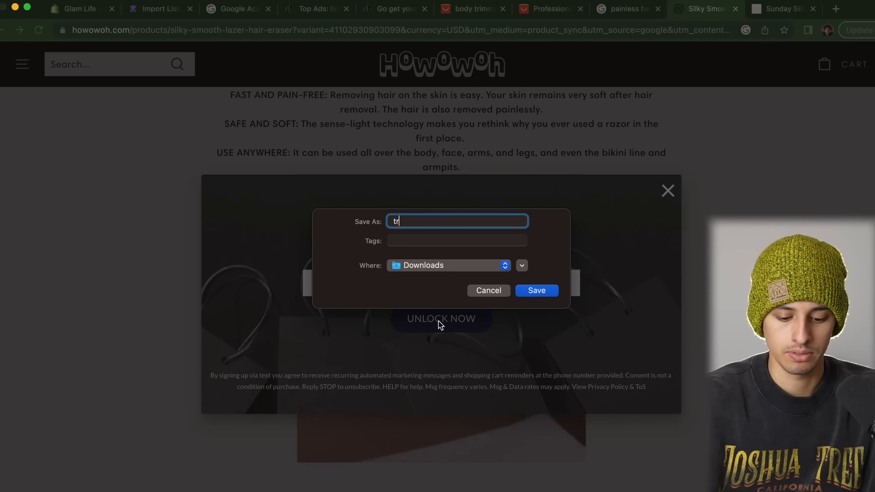
pyautogui.write('tmmer gif 1')
pyautogui.press('Return')
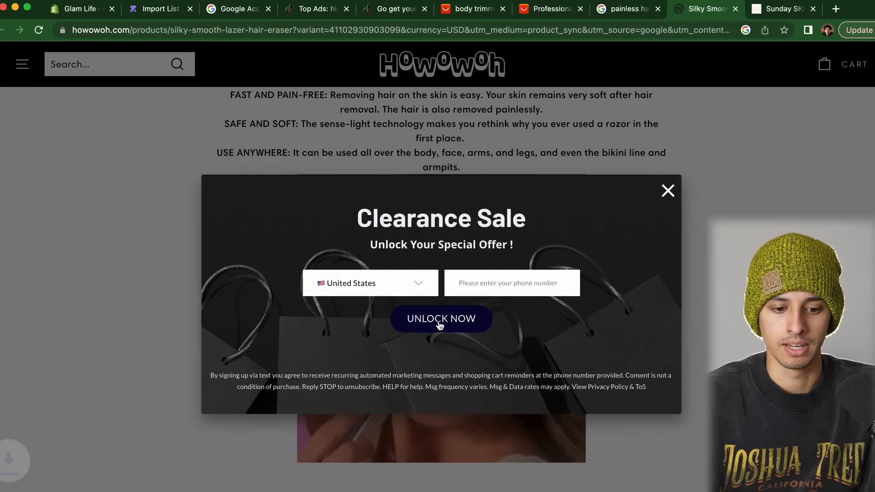
pyautogui.click(667, 174)
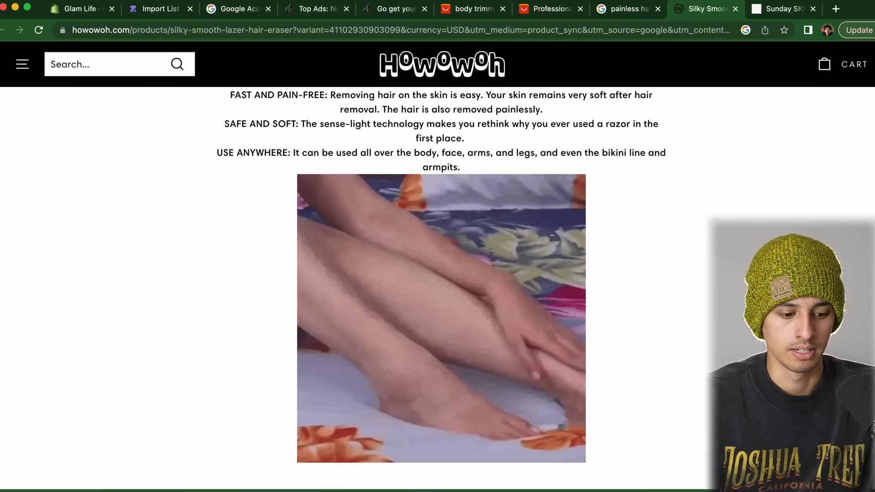
pyautogui.press('super+t')
# Search 'webp to gif' and open the Ezgif WebP to GIF converter
pyautogui.write('webp')
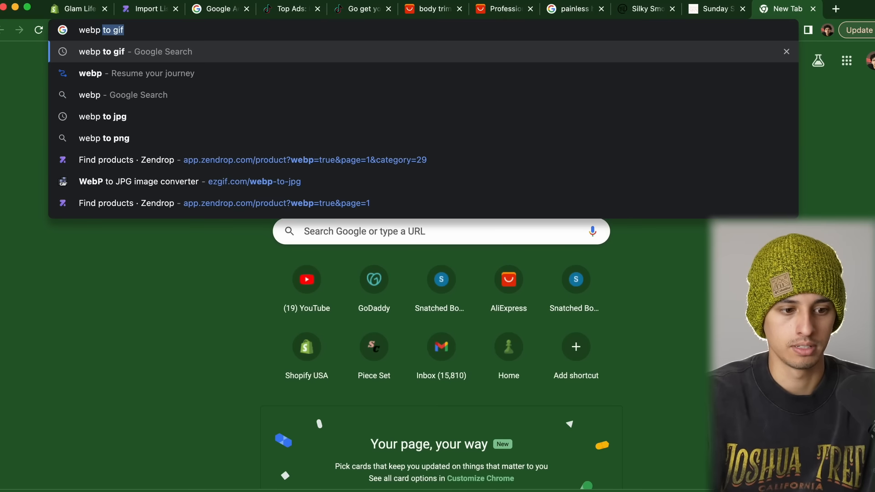
pyautogui.press('Return')
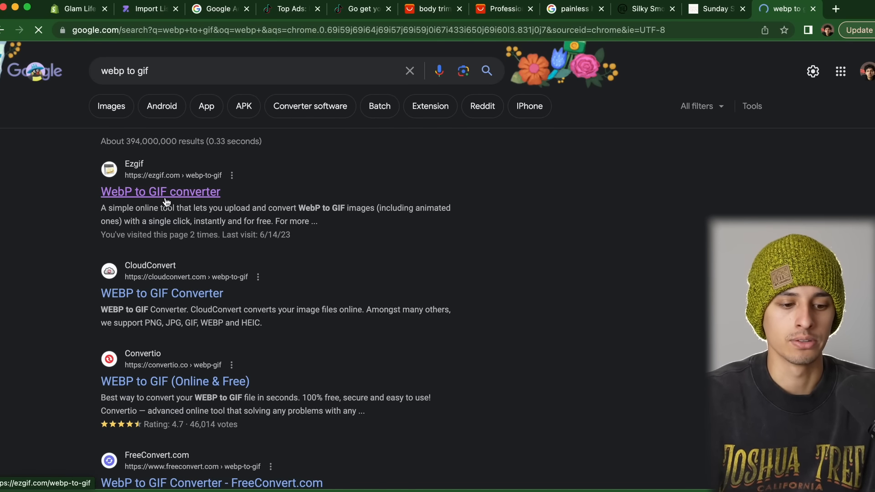
pyautogui.click(161, 192)
# Upload trimmer gif 1.webp to Ezgif and convert it to an animated GIF
pyautogui.moveTo(354, 297); pyautogui.dragTo(328, 279)
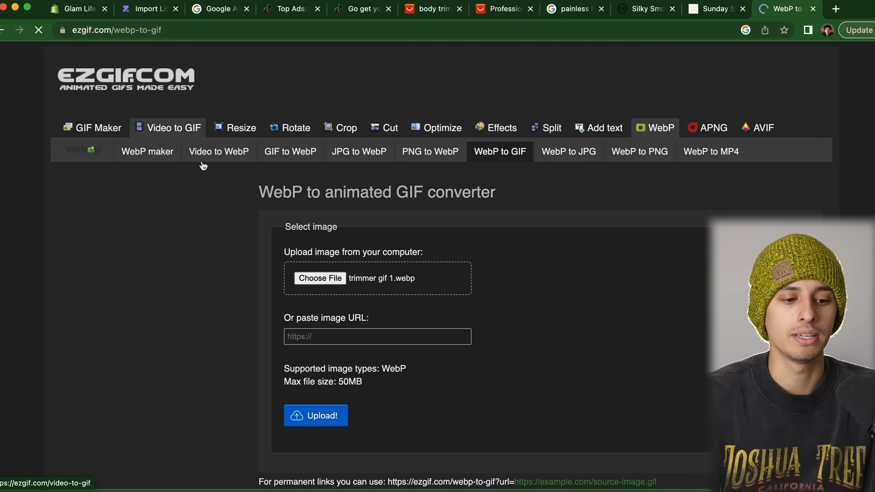
pyautogui.click(322, 415)
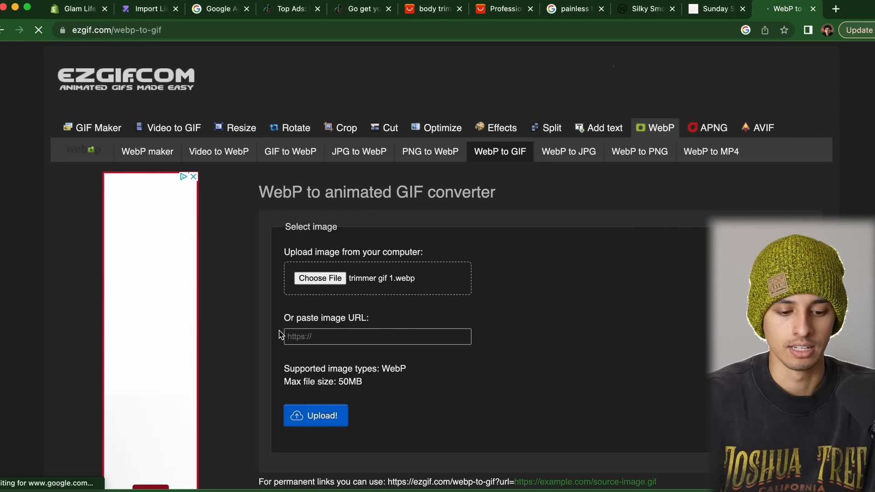
pyautogui.scroll(-1, 279, 334)
pyautogui.scroll(2, 283, 340)
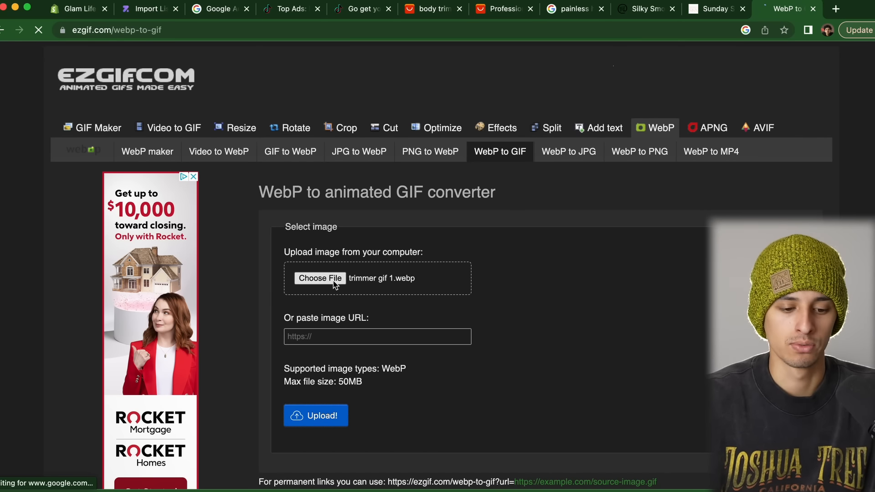
pyautogui.scroll(-2, 334, 281)
pyautogui.scroll(-13, 320, 309)
pyautogui.scroll(4, 319, 309)
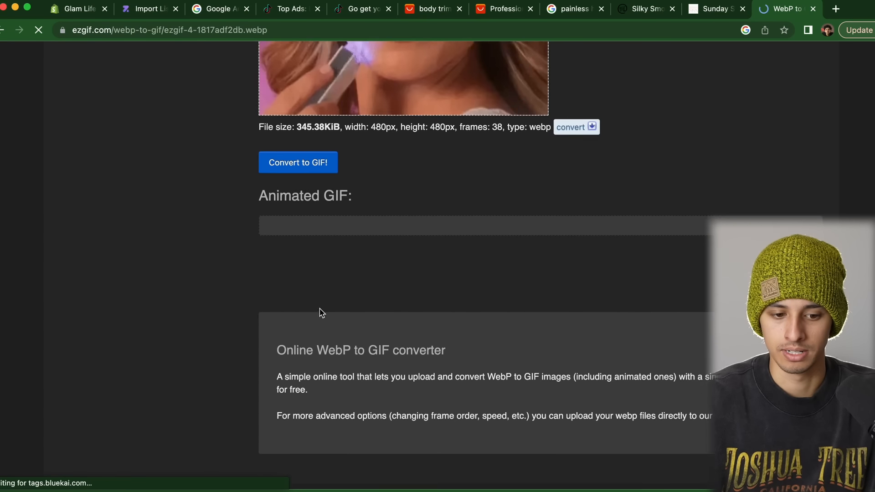
pyautogui.scroll(4, 320, 313)
pyautogui.click(312, 261)
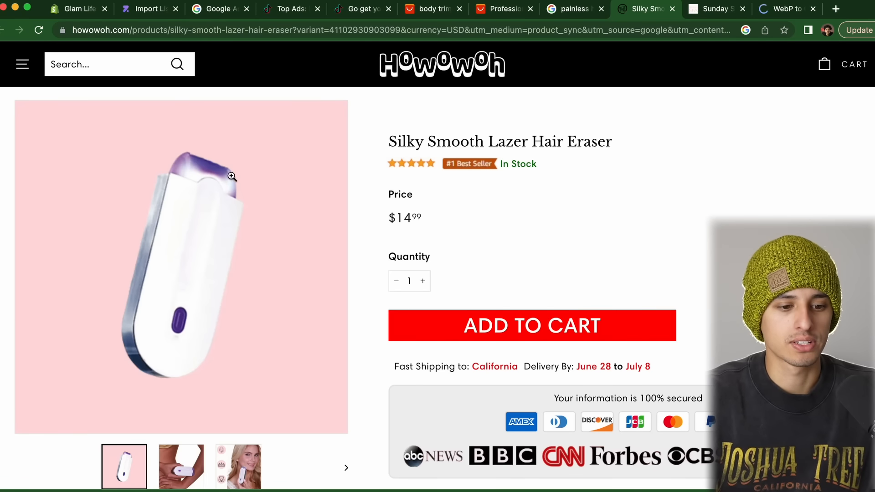
# Return to the Glam Life theme editor, check Featured products, and save the theme changes
pyautogui.click(153, 11)
pyautogui.click(208, 11)
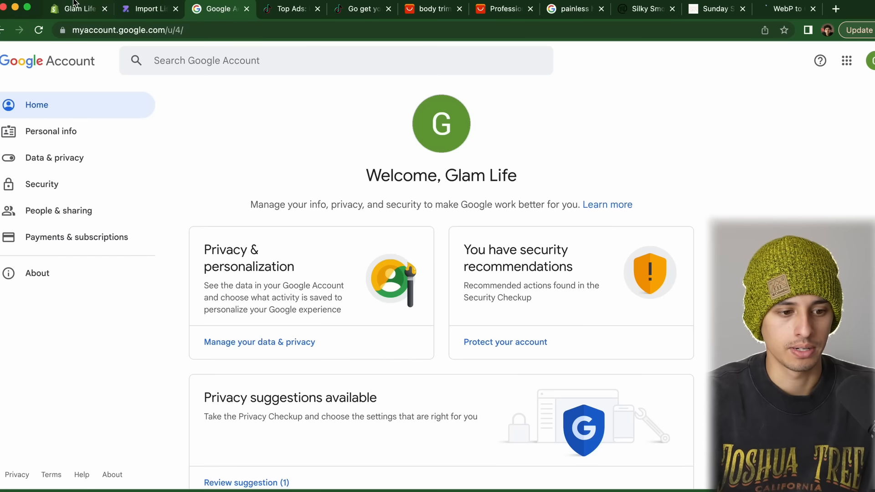
pyautogui.click(76, 8)
pyautogui.scroll(-10, 589, 371)
pyautogui.scroll(5, 589, 371)
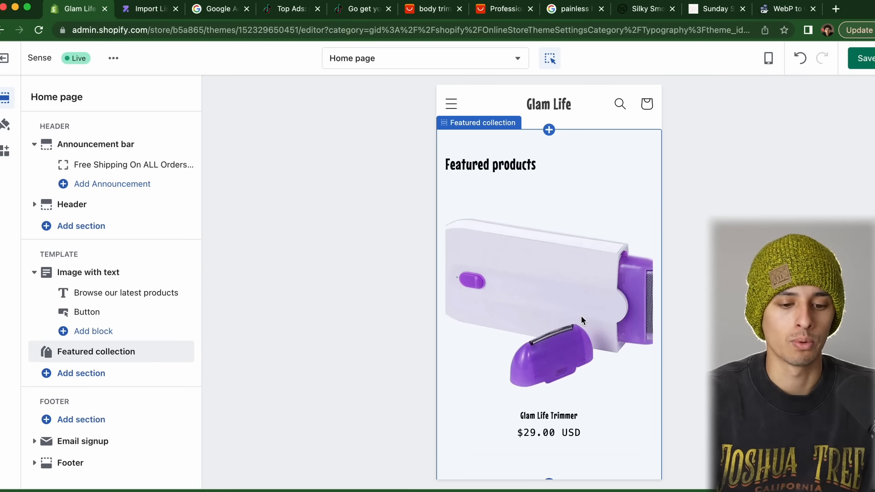
pyautogui.click(869, 63)
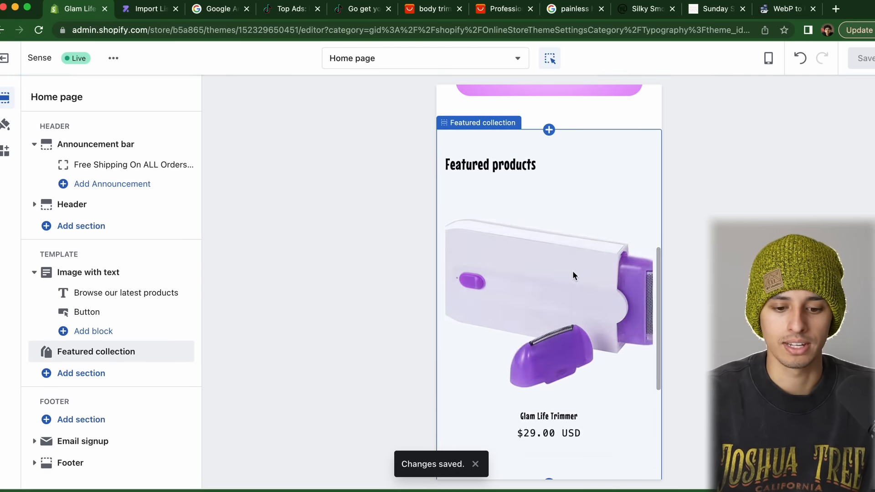
pyautogui.scroll(-10, 574, 273)
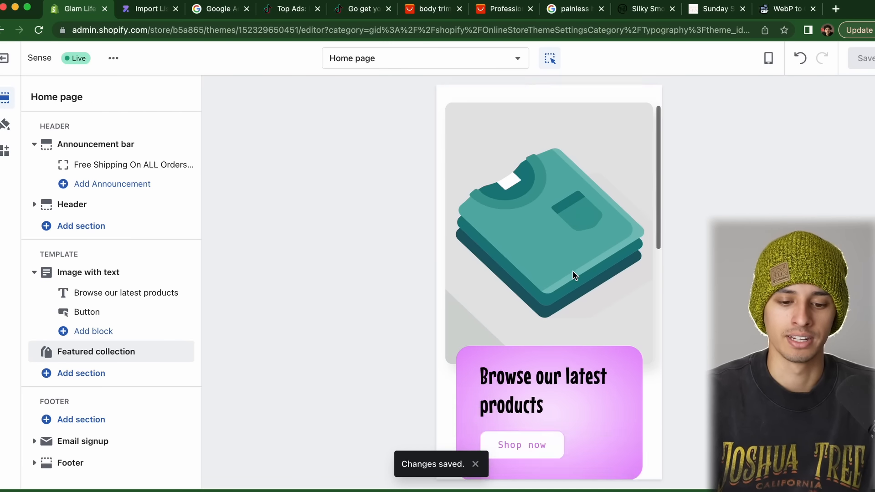
pyautogui.scroll(2, 545, 178)
pyautogui.scroll(8, 536, 221)
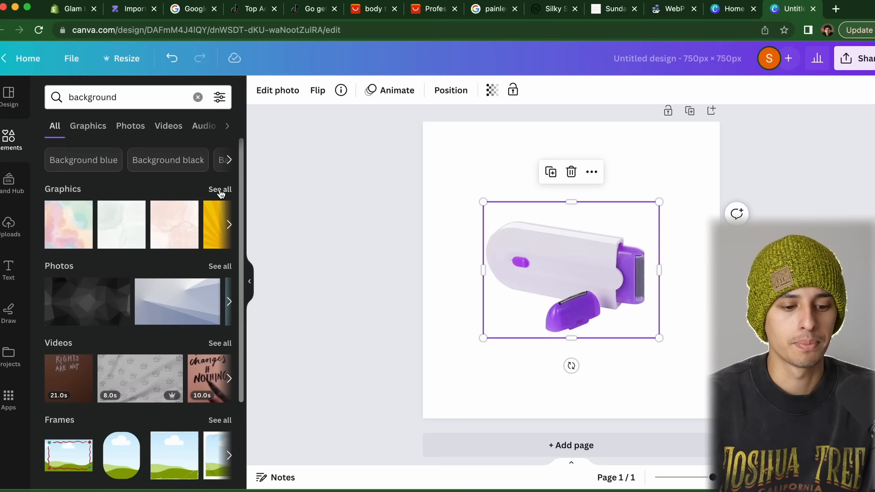
# Add the pink watercolour background graphic and stretch it to fill the 750×750 page
pyautogui.click(221, 189)
pyautogui.scroll(-2, 153, 313)
pyautogui.scroll(-5, 155, 315)
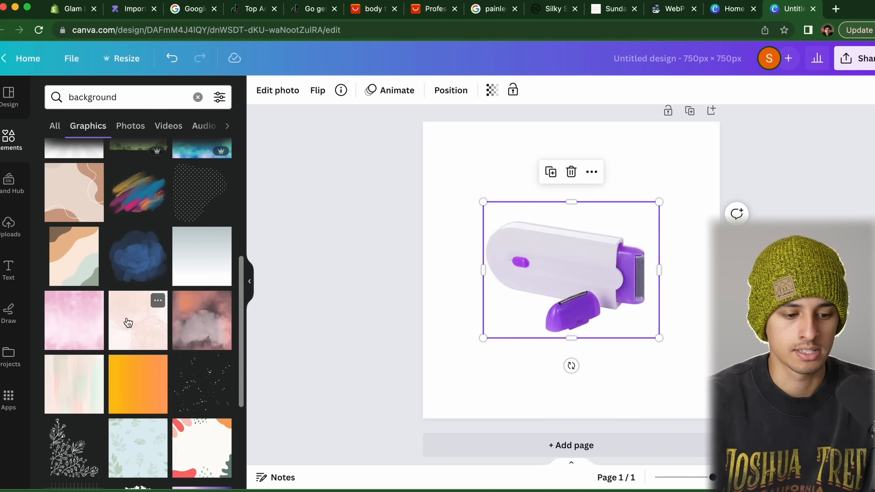
pyautogui.click(96, 324)
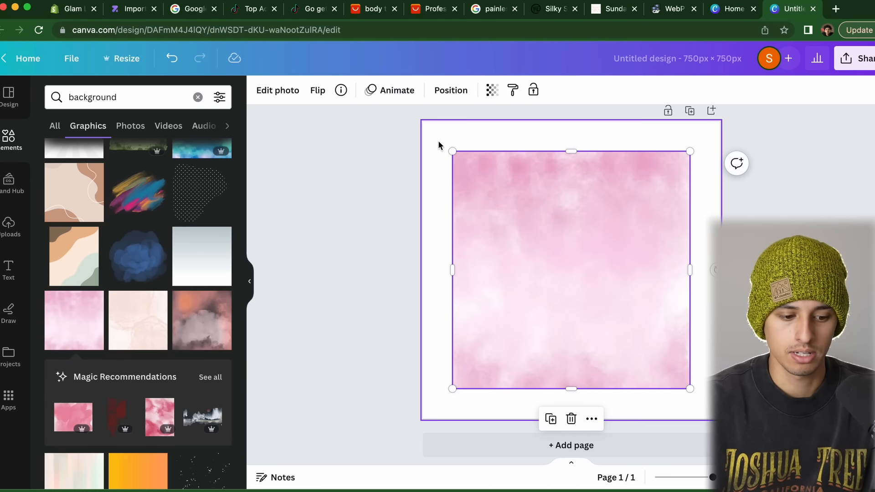
pyautogui.moveTo(452, 151); pyautogui.dragTo(423, 122)
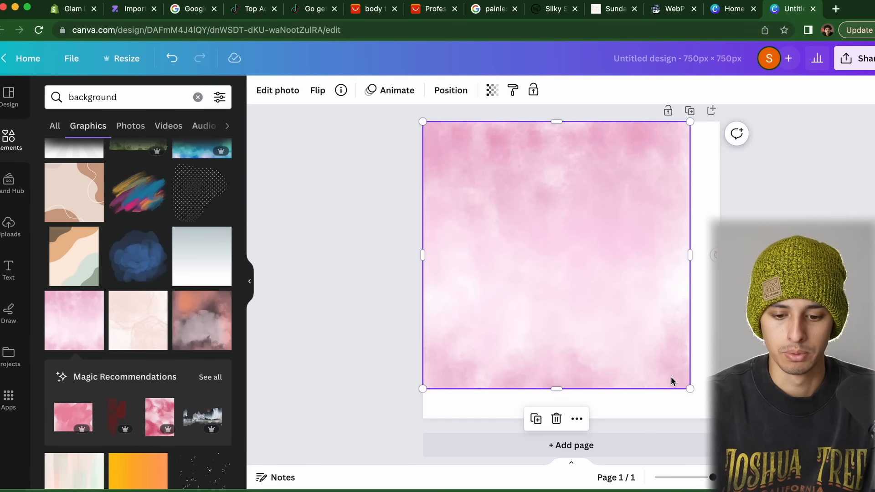
pyautogui.moveTo(690, 389); pyautogui.dragTo(718, 417)
# Remove the trimmer photo's white background, then resize and centre the trimmer on the page
pyautogui.click(531, 267)
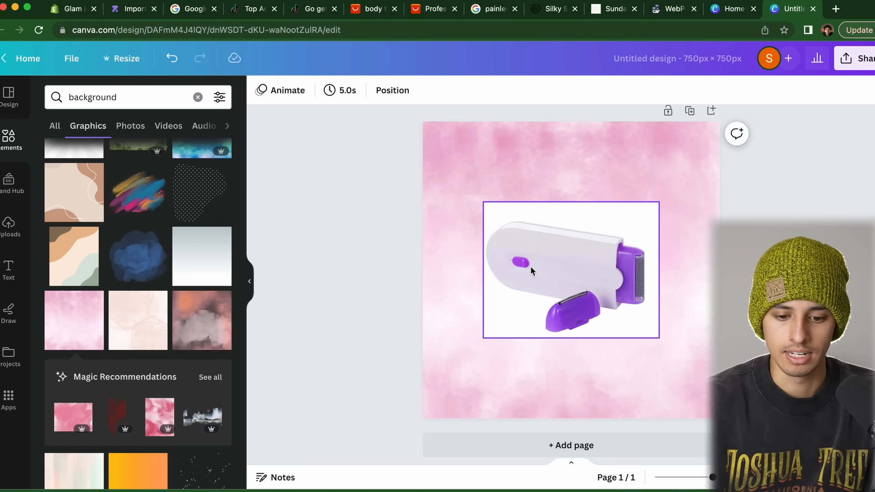
pyautogui.click(266, 88)
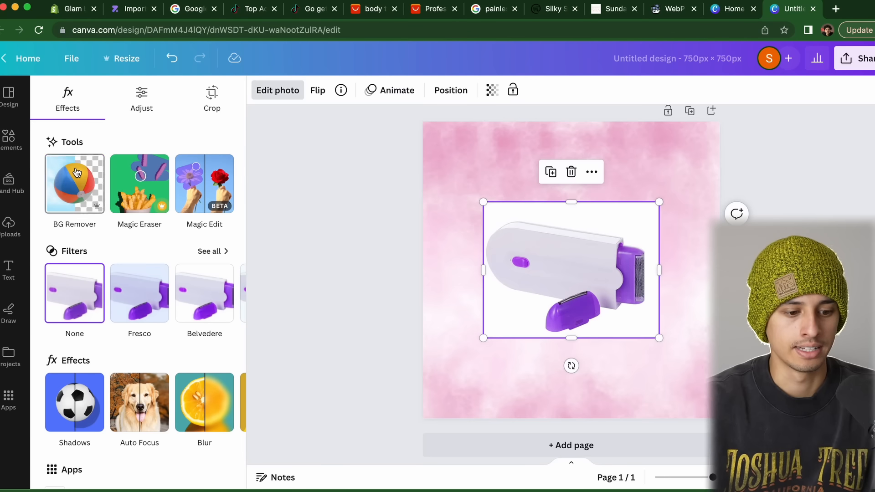
pyautogui.click(75, 184)
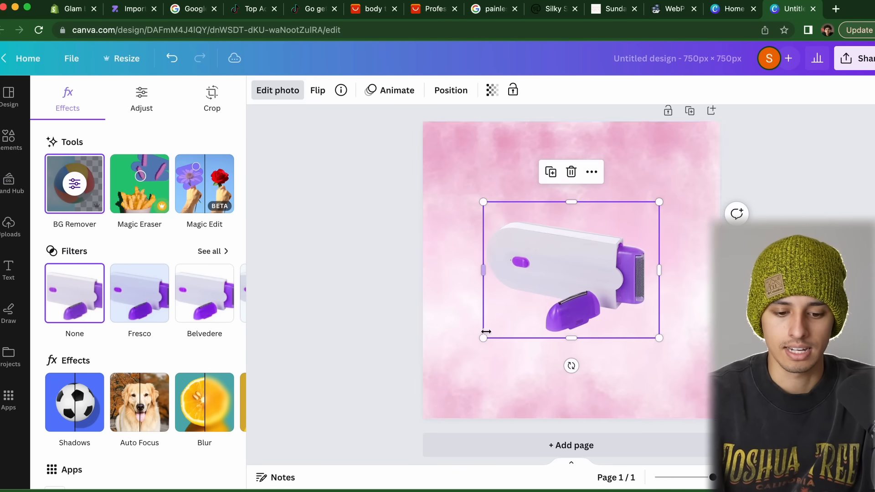
pyautogui.moveTo(484, 339); pyautogui.dragTo(331, 456)
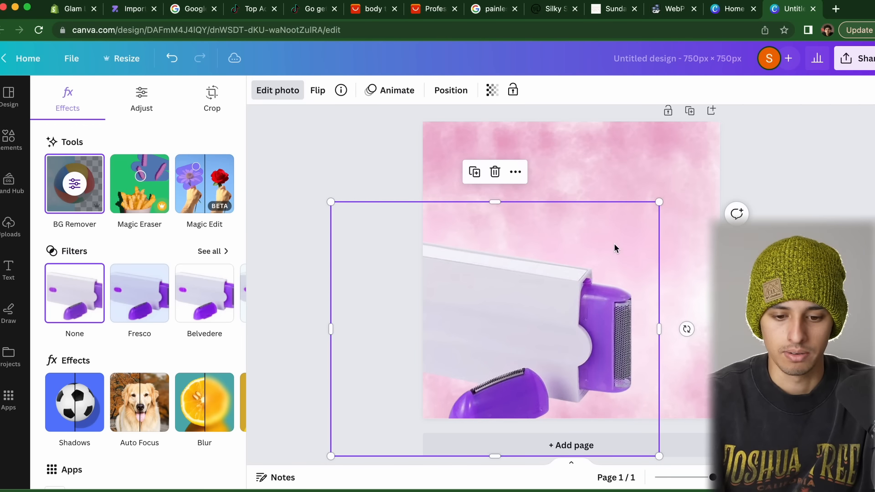
pyautogui.moveTo(656, 202); pyautogui.dragTo(591, 255)
pyautogui.moveTo(485, 335); pyautogui.dragTo(593, 260)
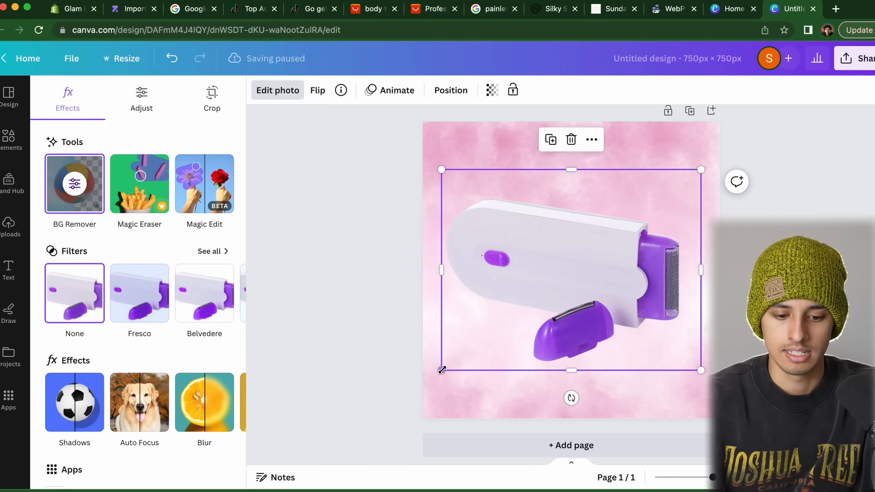
pyautogui.moveTo(442, 370); pyautogui.dragTo(423, 385)
pyautogui.moveTo(507, 289); pyautogui.dragTo(517, 281)
# Reopen the trimmer's Edit photo options, then close them and leave the image deselected
pyautogui.click(348, 302)
pyautogui.click(348, 302)
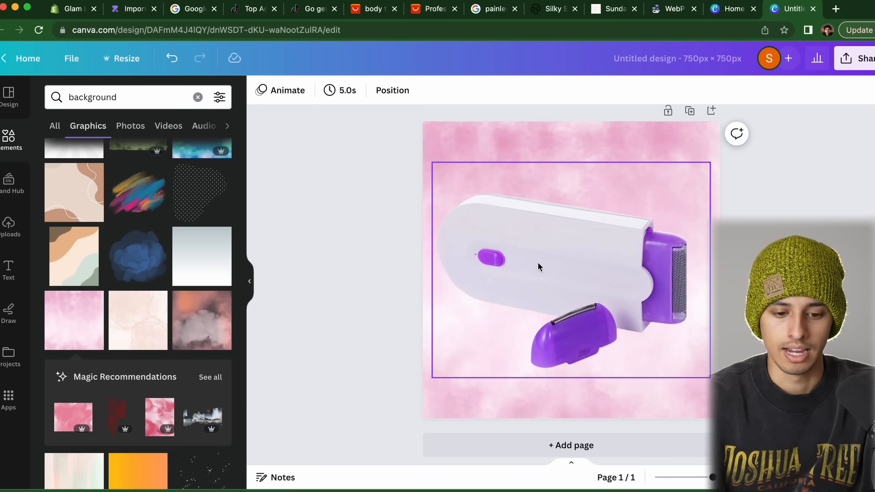
pyautogui.click(537, 261)
pyautogui.click(279, 90)
pyautogui.scroll(-3, 141, 335)
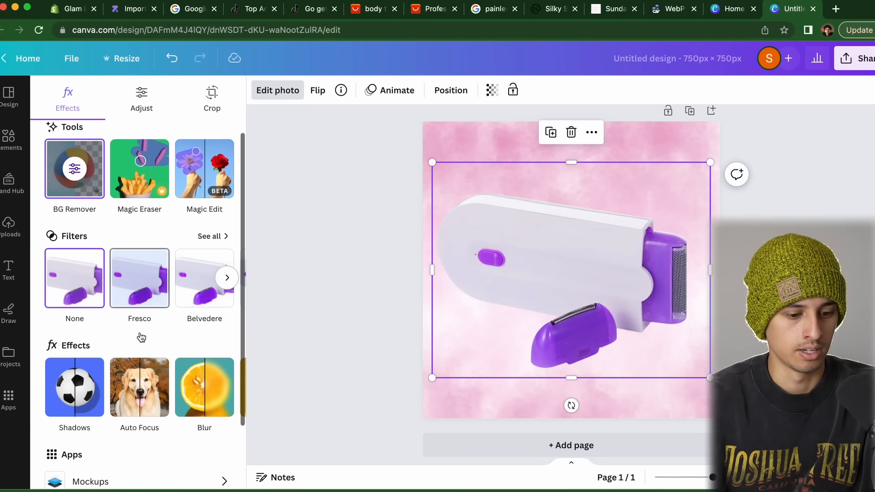
pyautogui.scroll(3, 139, 335)
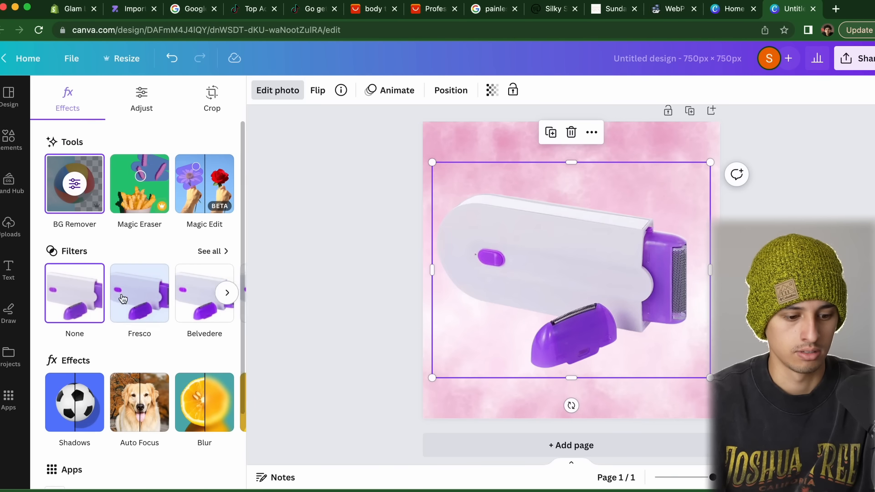
pyautogui.scroll(-3, 132, 319)
pyautogui.click(349, 213)
pyautogui.click(584, 295)
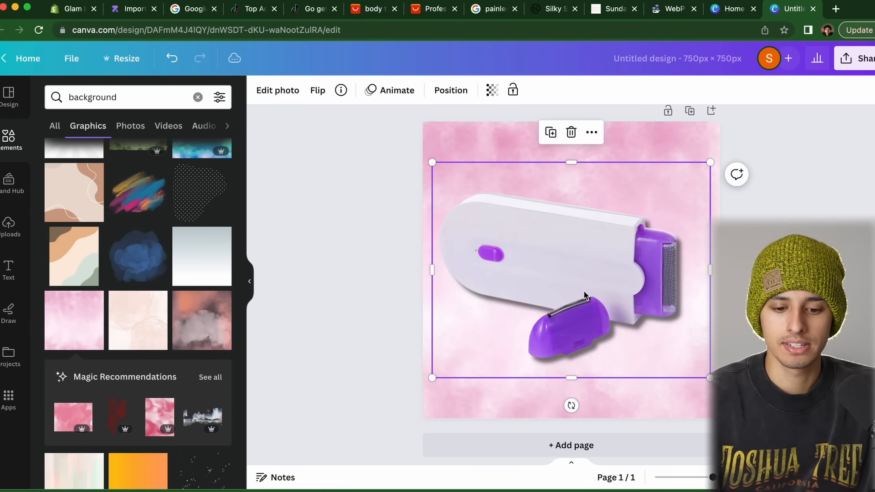
pyautogui.click(275, 94)
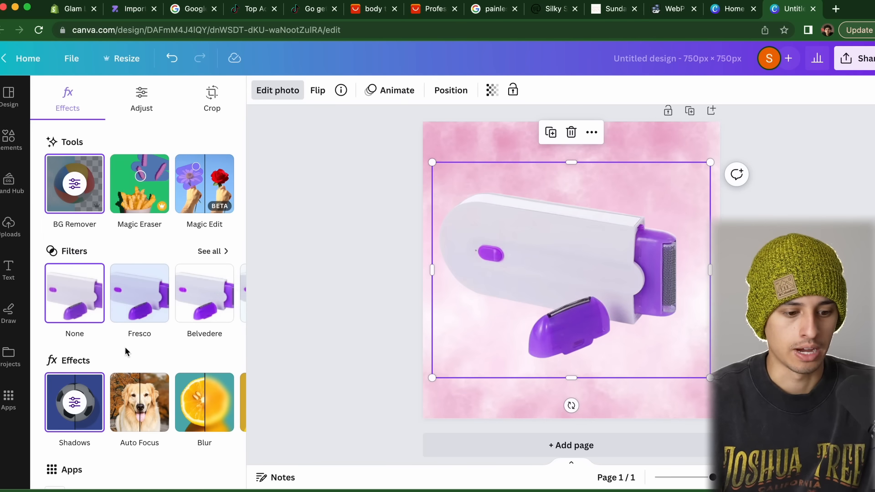
pyautogui.click(285, 285)
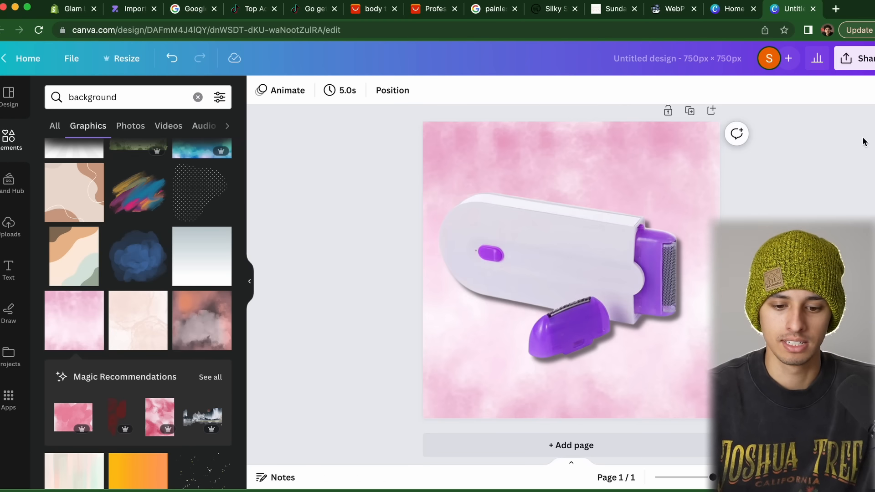
# Download the trimmer design as a PNG and return to the Shopify product page
pyautogui.click(855, 58)
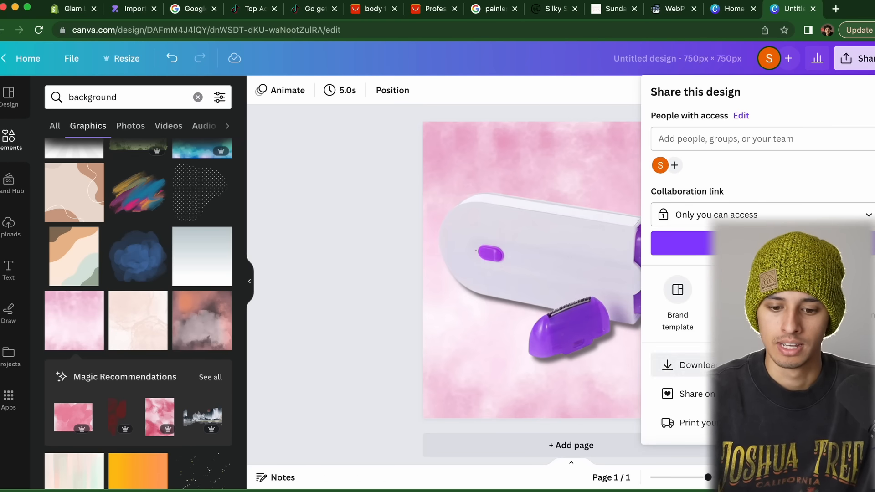
pyautogui.click(697, 364)
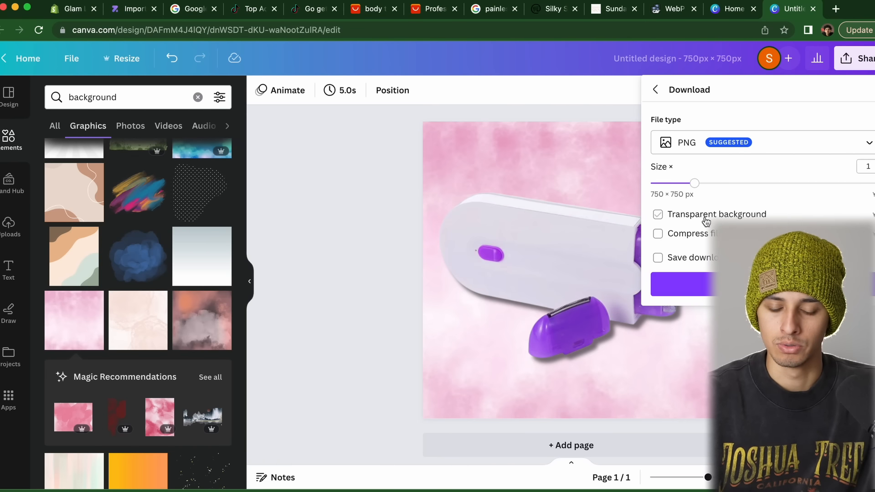
pyautogui.click(683, 284)
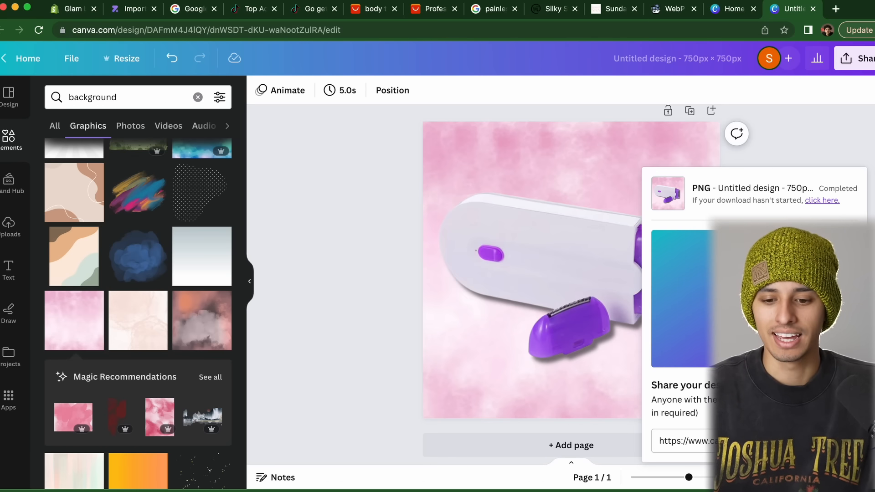
pyautogui.click(813, 138)
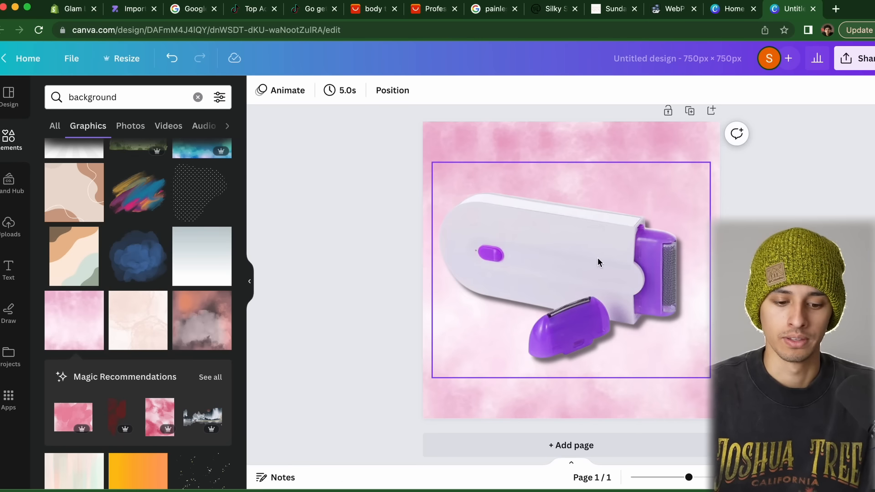
pyautogui.press('super+1')
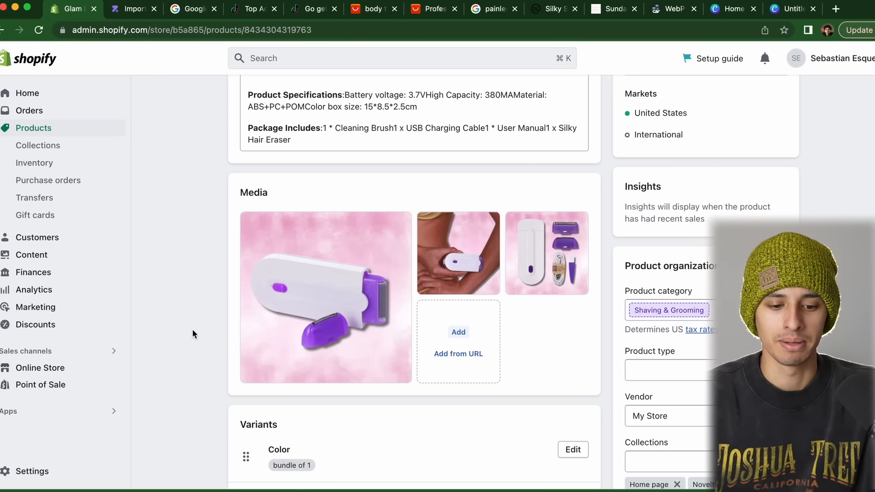
# Delete the Color and Size variant options from the Glam Life Trimmer
pyautogui.scroll(2, 193, 334)
pyautogui.scroll(-4, 192, 334)
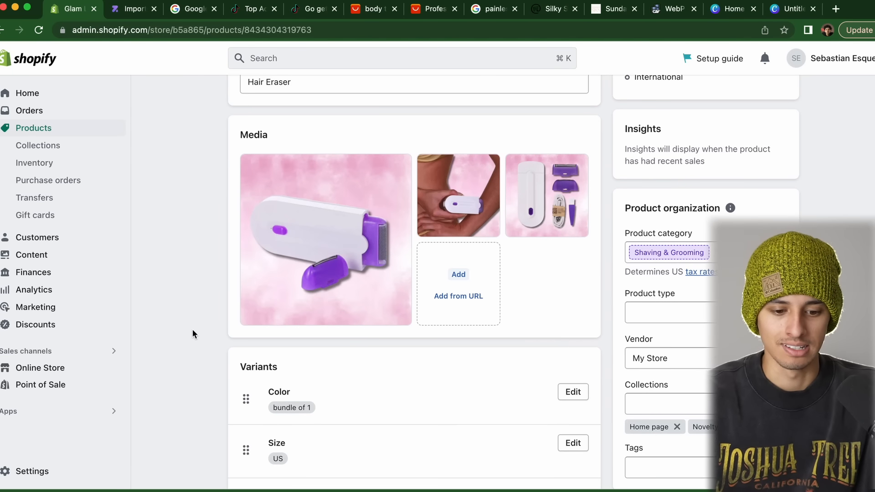
pyautogui.scroll(-5, 192, 329)
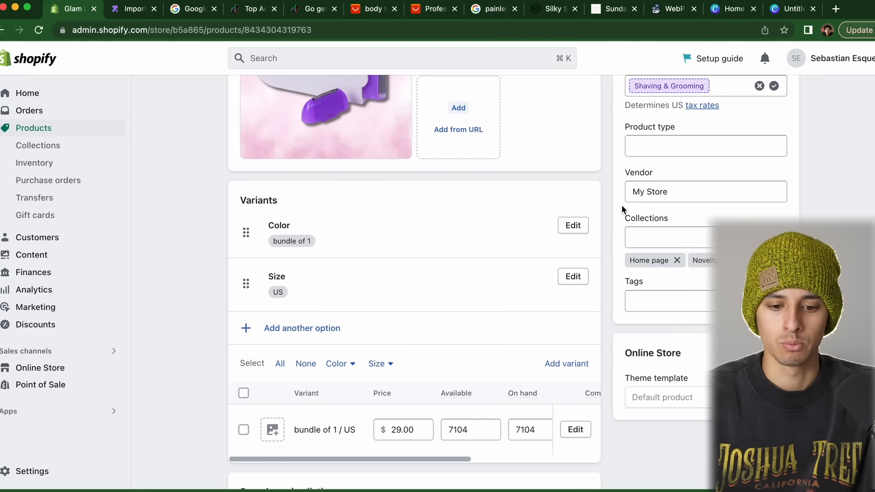
pyautogui.click(572, 227)
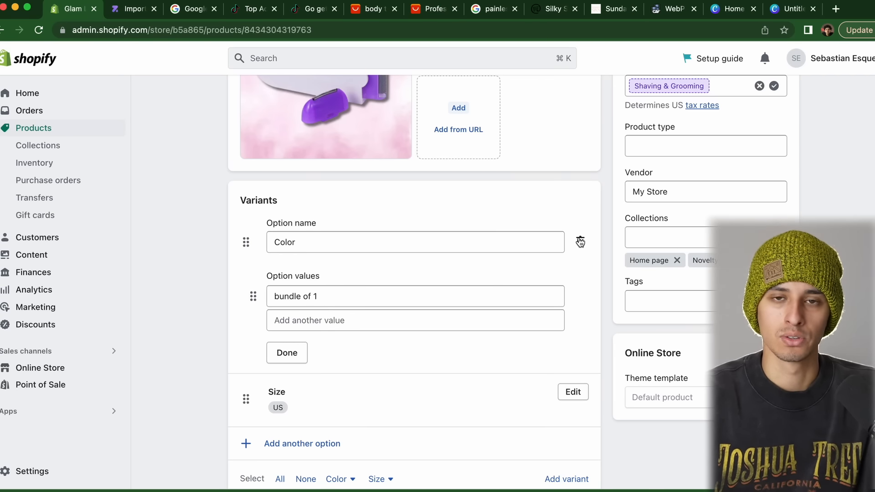
pyautogui.click(581, 241)
pyautogui.click(574, 226)
pyautogui.click(580, 242)
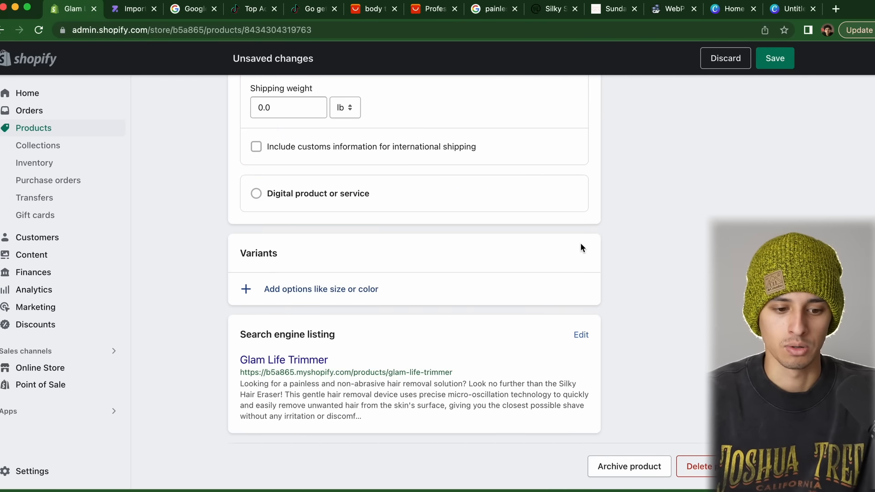
# Save the product and confirm removing its variants
pyautogui.scroll(15, 581, 246)
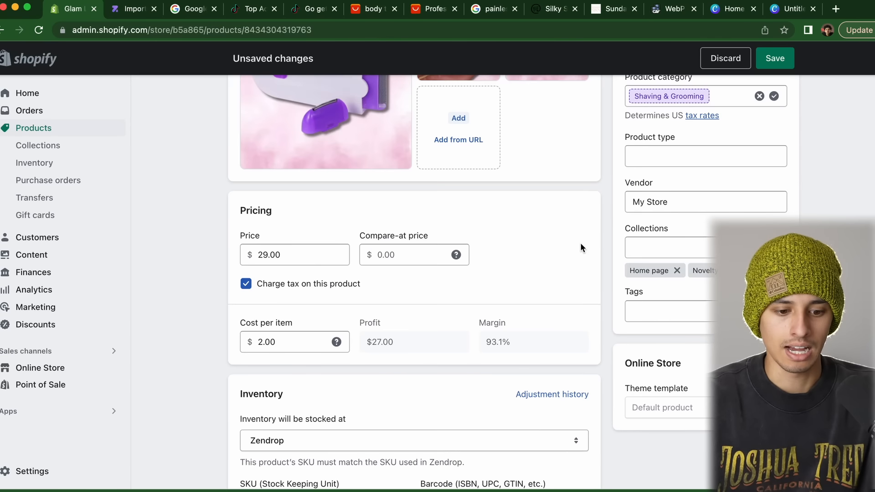
pyautogui.scroll(3, 580, 247)
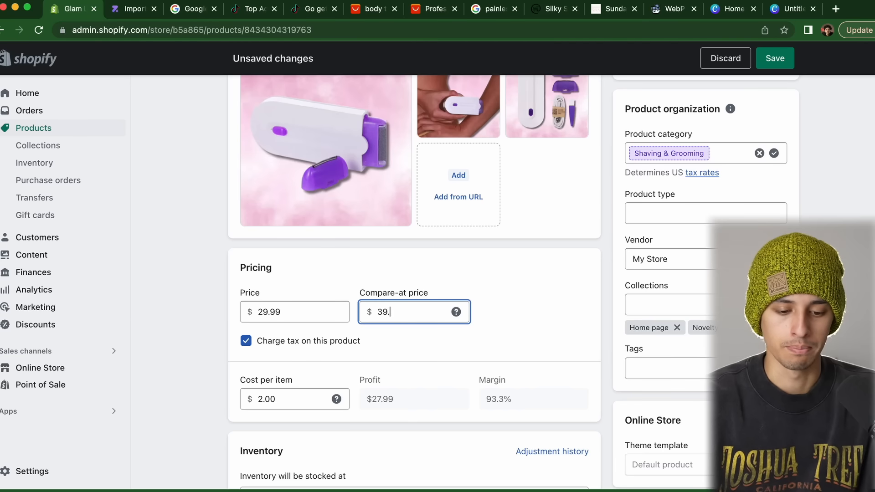
pyautogui.scroll(10, 210, 277)
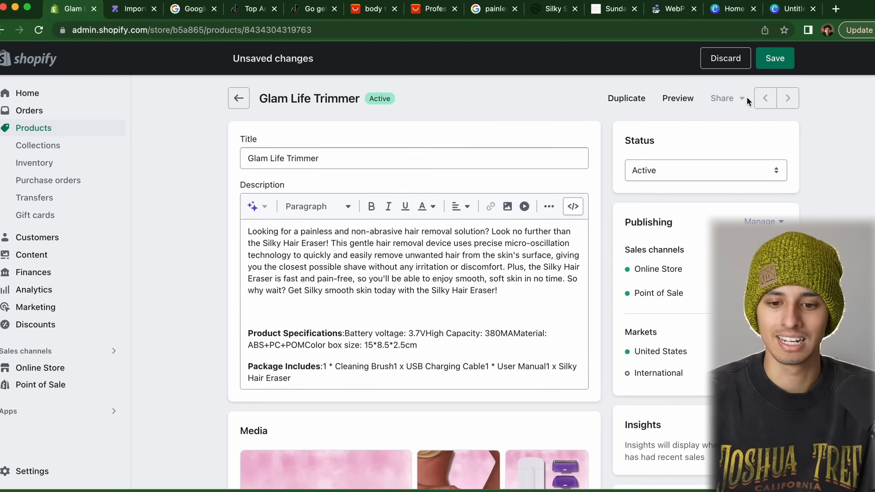
pyautogui.click(775, 58)
pyautogui.click(581, 311)
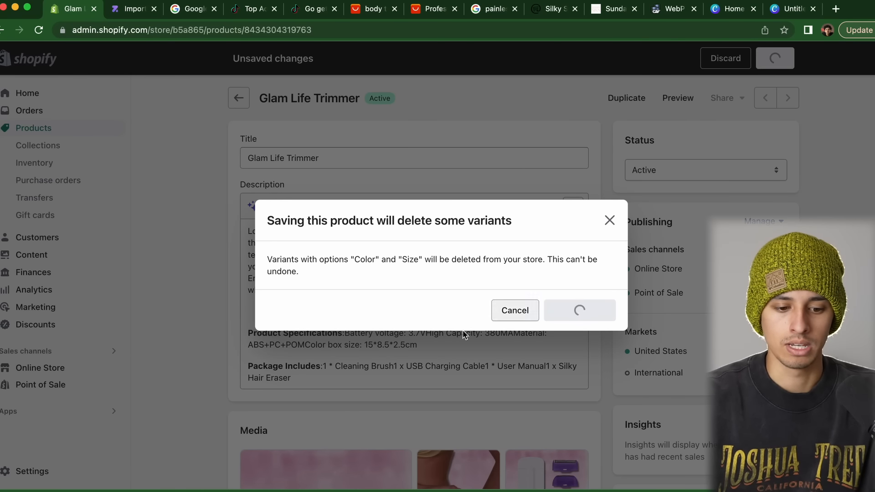
pyautogui.scroll(-5, 190, 360)
pyautogui.scroll(5, 189, 360)
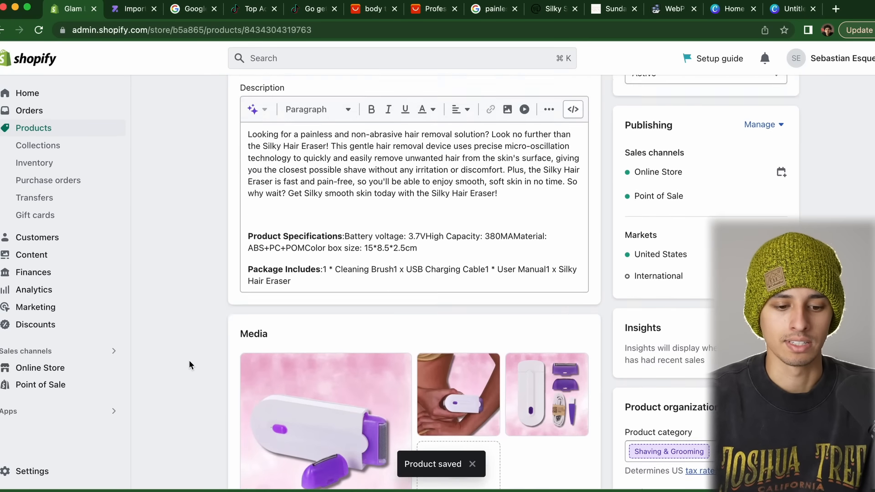
# Clear the old description, including the Specifications and Package Includes paragraphs
pyautogui.click(325, 385)
pyautogui.press('super+a')
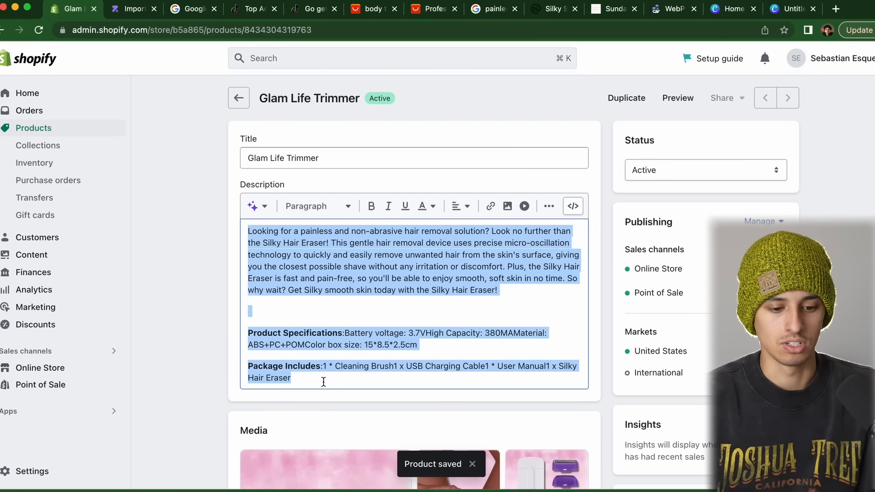
pyautogui.moveTo(323, 382); pyautogui.dragTo(252, 318)
pyautogui.press('BackSpace')
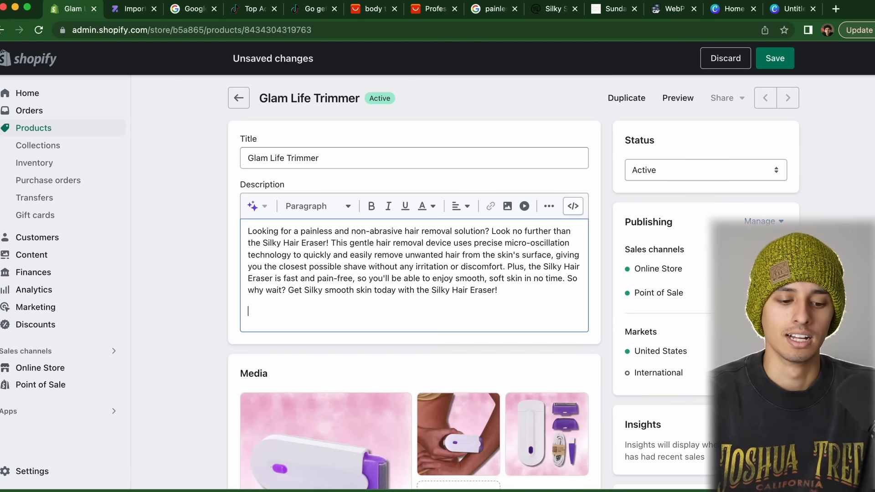
pyautogui.press('BackSpace')
pyautogui.press('super+a')
pyautogui.press('BackSpace')
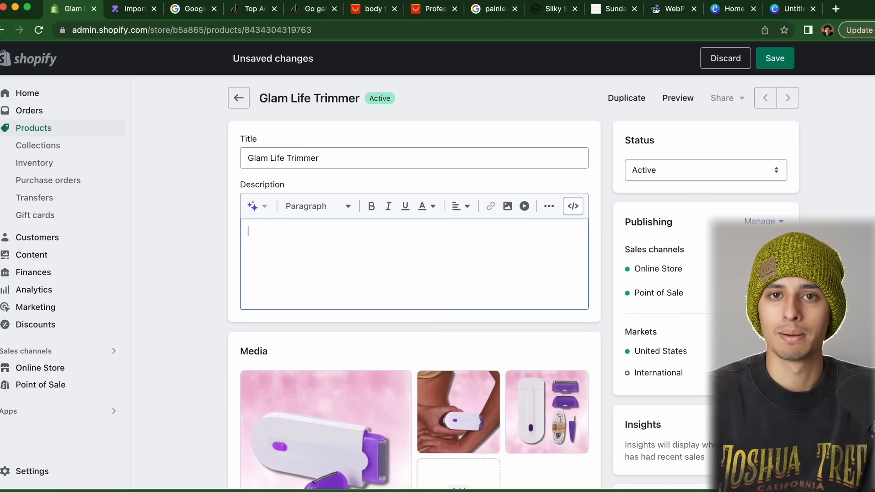
# Check the Sunday Skn competitor page and format 'Get Soft Skin Painlessly!' as a heading
pyautogui.click(565, 11)
pyautogui.click(606, 10)
pyautogui.click(553, 10)
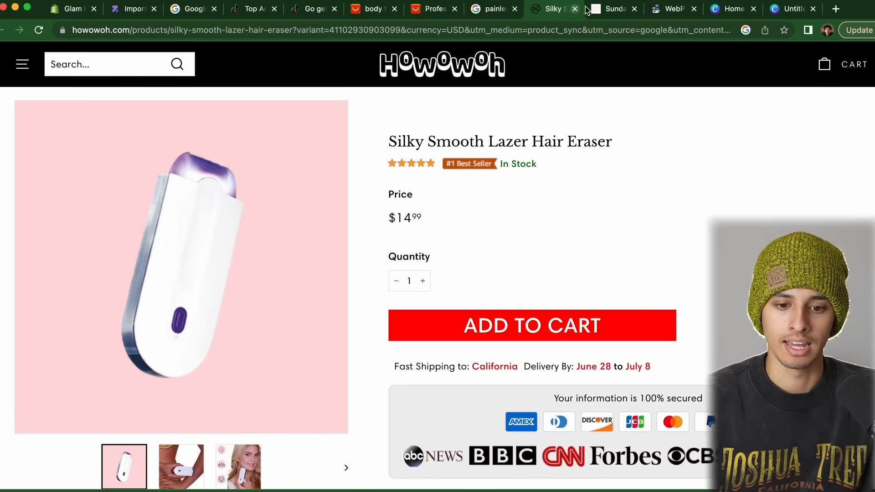
pyautogui.click(606, 9)
pyautogui.scroll(-10, 671, 250)
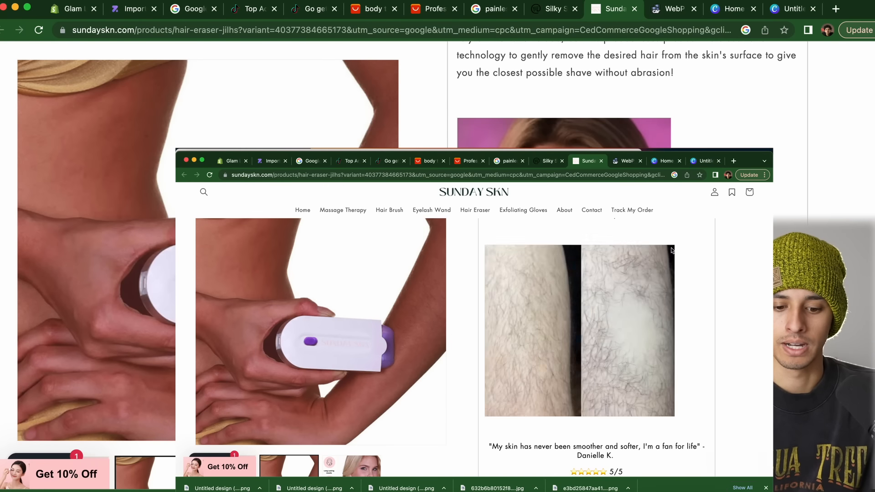
pyautogui.scroll(-15, 671, 250)
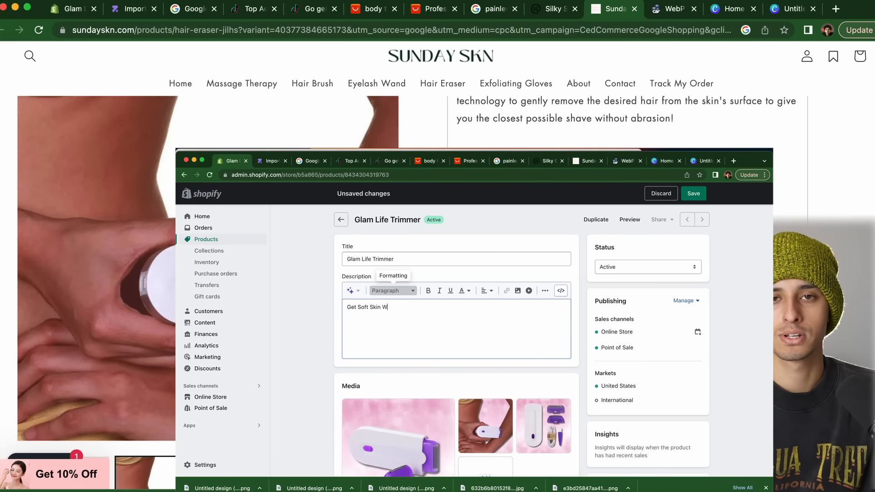
pyautogui.write('!')
pyautogui.click(393, 291)
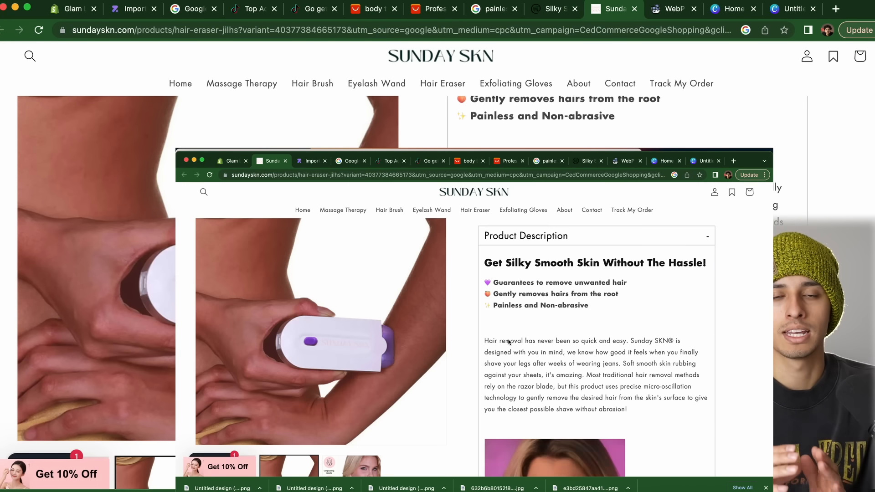
pyautogui.click(231, 162)
# Write the intro copy 'Removing hair has NEVER been this easy!… body is smooth and silky.' and insert an image
pyautogui.write('Removing hair has NEVER been this easy! The')
pyautogui.write('Glam')
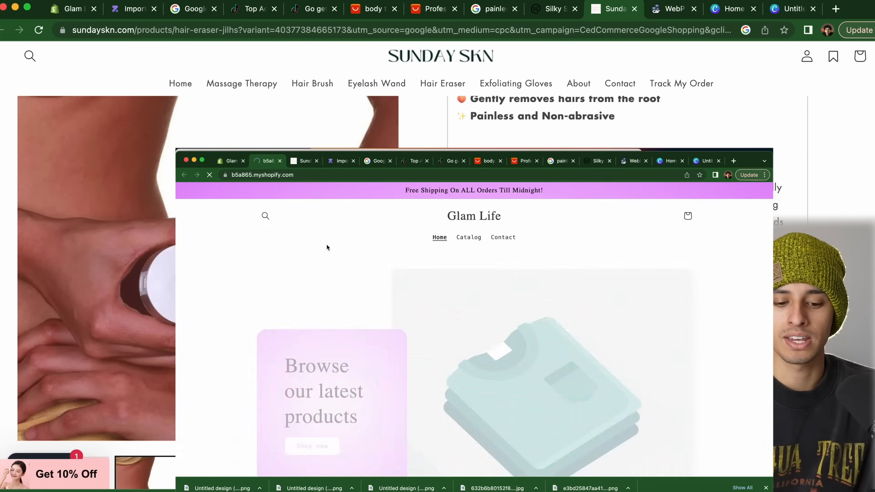
pyautogui.write('Life™')
pyautogui.write(' Trimmer removes your body hair effortlessly in')
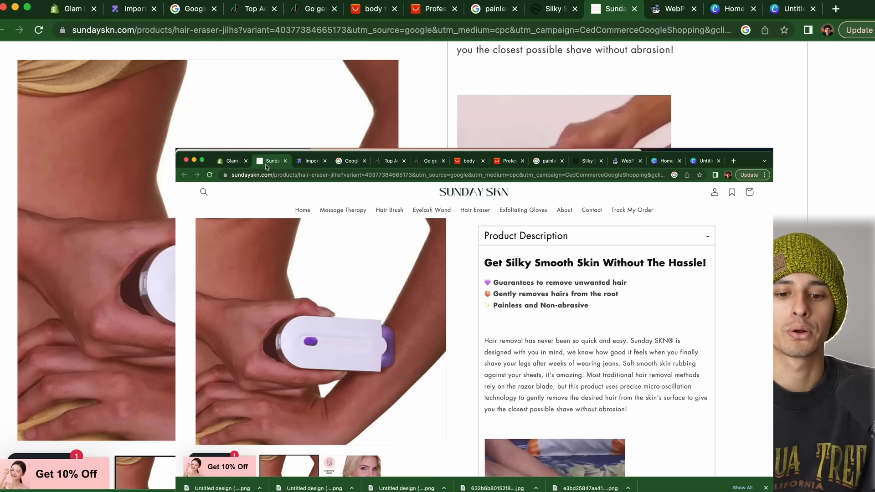
pyautogui.write('. Feel confident again knowing your legs ar')
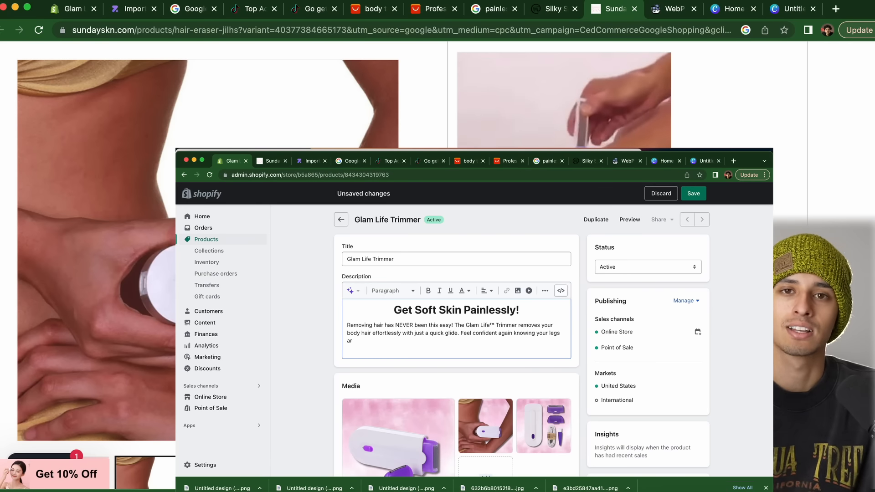
pyautogui.press('BackSpace')
pyautogui.press('BackSpace')
pyautogui.press('BackSpace')
pyautogui.press('BackSpace')
pyautogui.press('BackSpace')
pyautogui.press('BackSpace')
pyautogui.press('BackSpace')
pyautogui.write('body is smooth and')
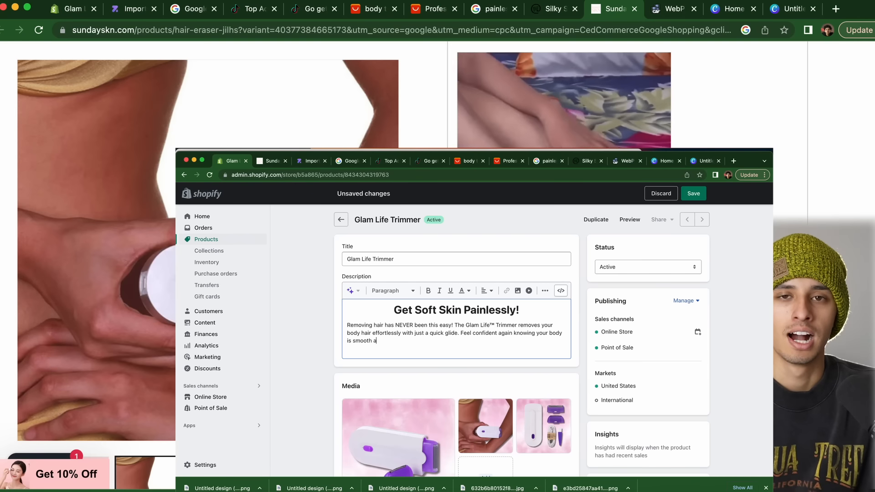
pyautogui.write(' silky.')
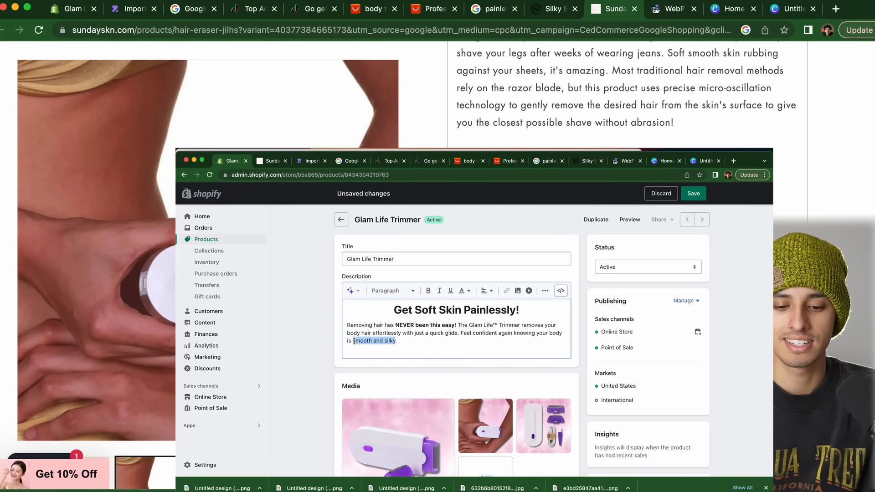
pyautogui.click(517, 290)
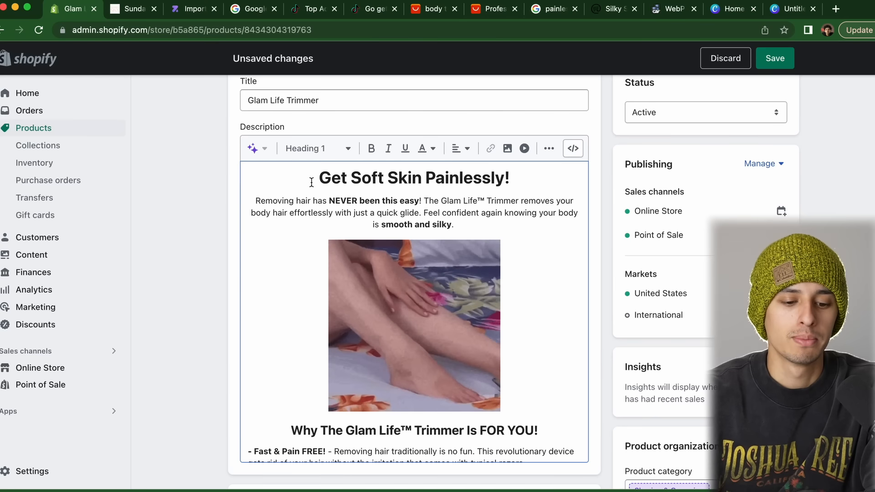
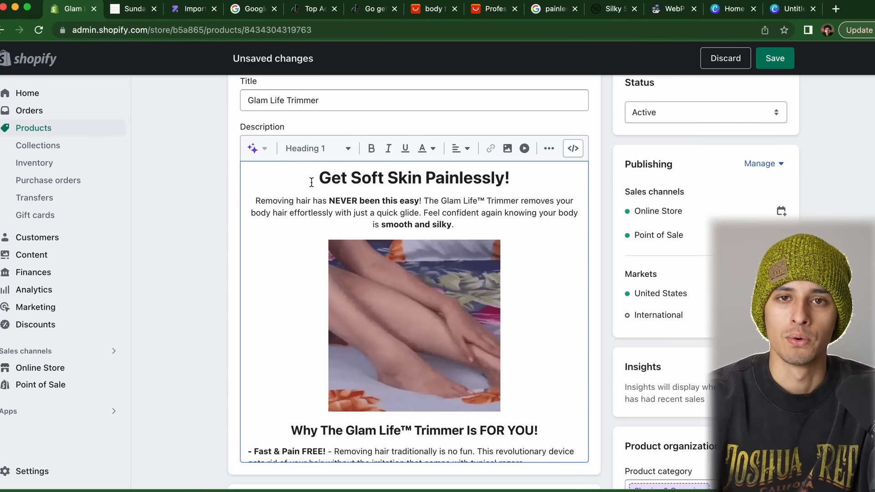
# Review the Glam Life Trimmer description's headline, intro, images and benefit bullets
pyautogui.moveTo(312, 182); pyautogui.dragTo(420, 182)
pyautogui.click(491, 179)
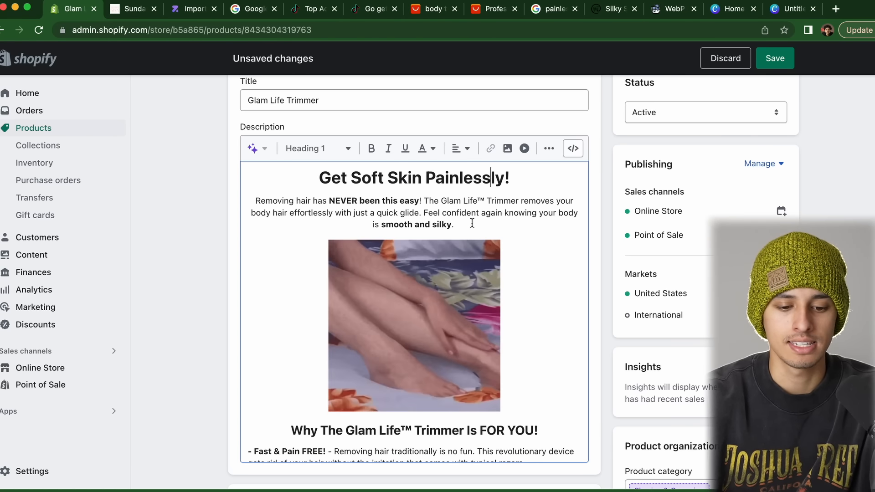
pyautogui.scroll(-3, 472, 223)
pyautogui.scroll(2, 472, 223)
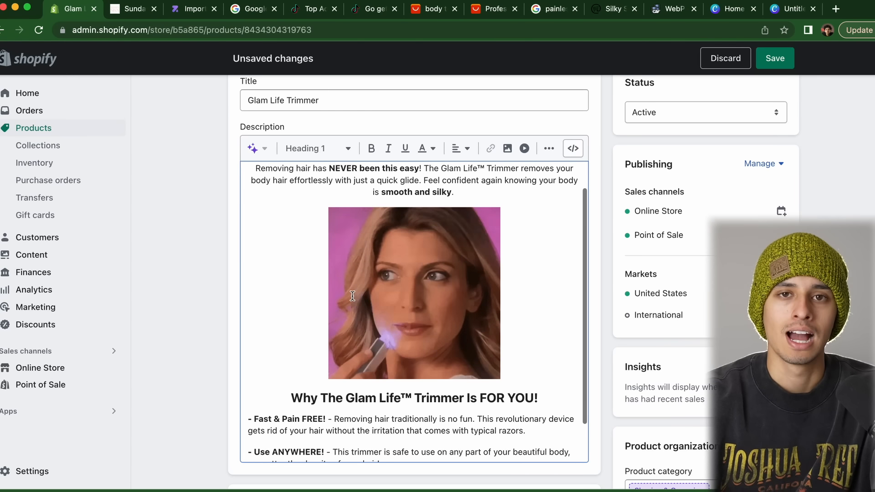
pyautogui.scroll(-2, 421, 237)
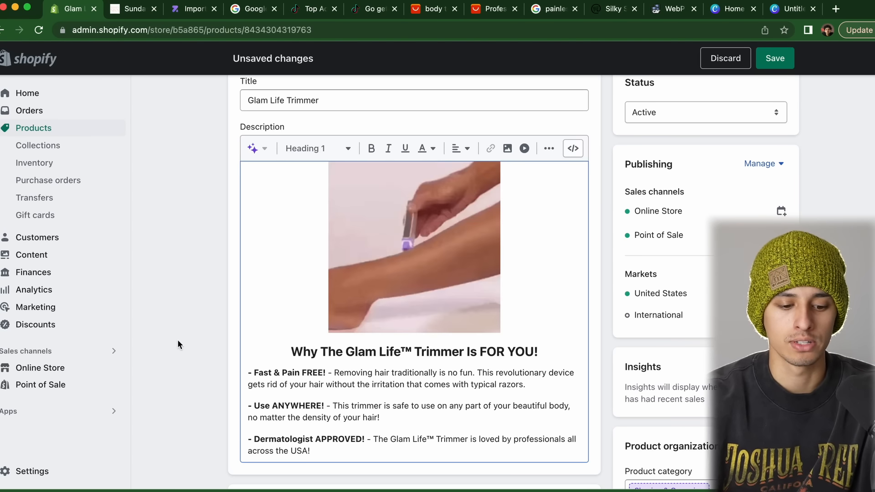
pyautogui.scroll(-4, 181, 343)
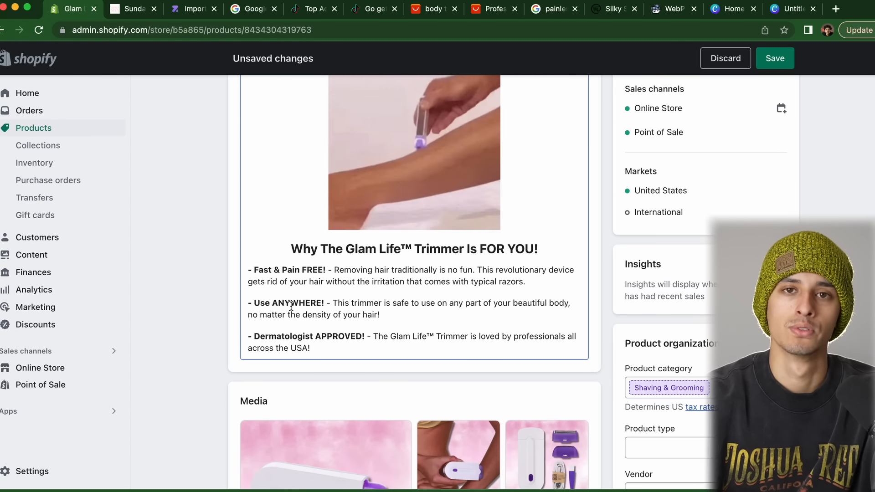
pyautogui.scroll(5, 832, 192)
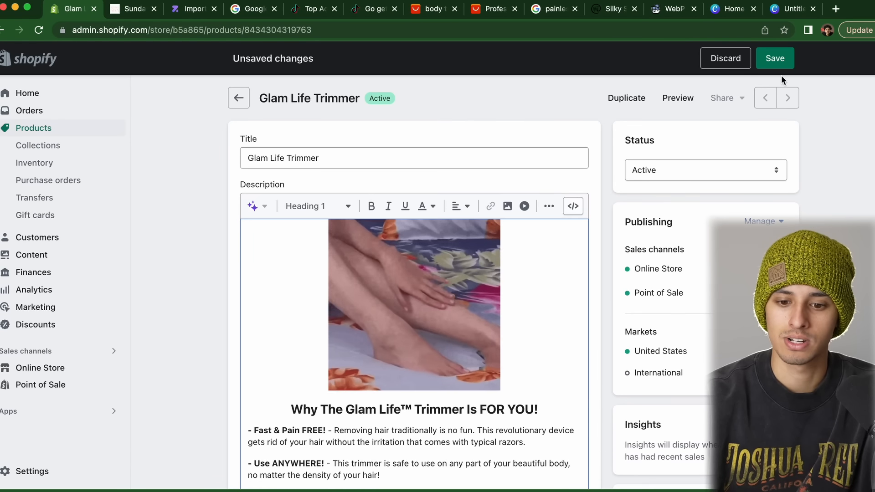
# Save the product, retitle it 'Glam Life™ Trimmer', save again, and go to Online Store
pyautogui.click(774, 66)
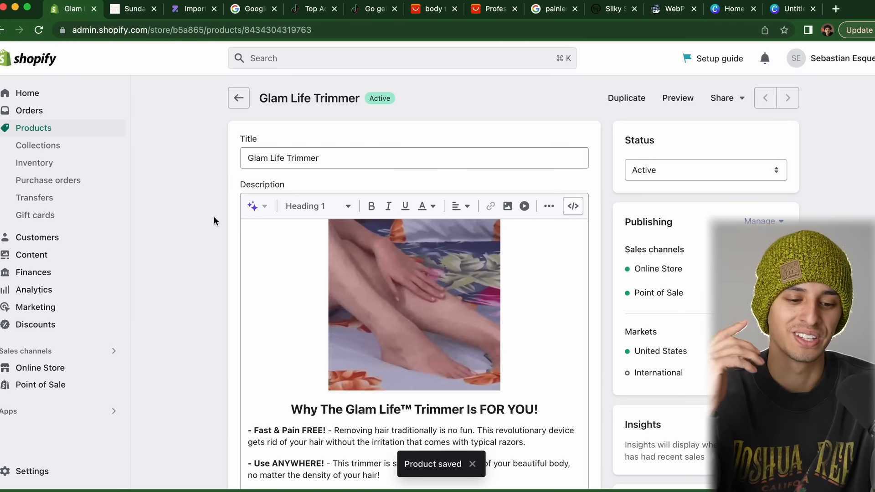
pyautogui.click(286, 157)
pyautogui.write('™')
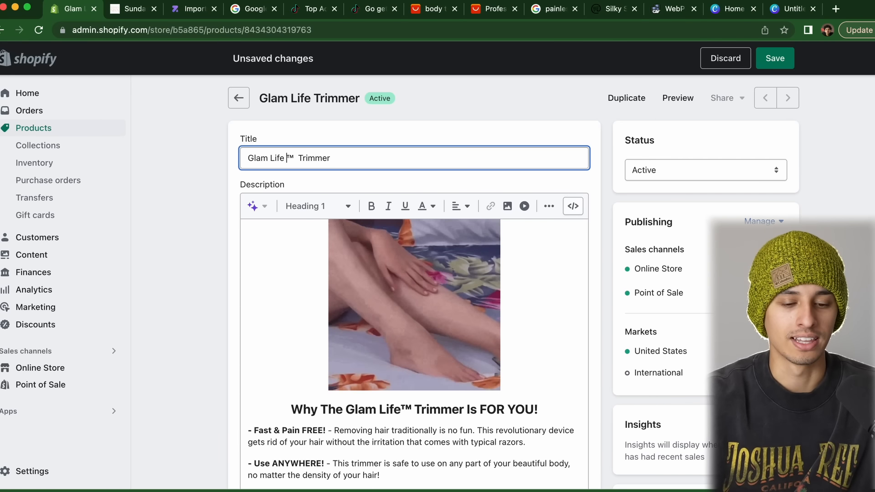
pyautogui.click(769, 61)
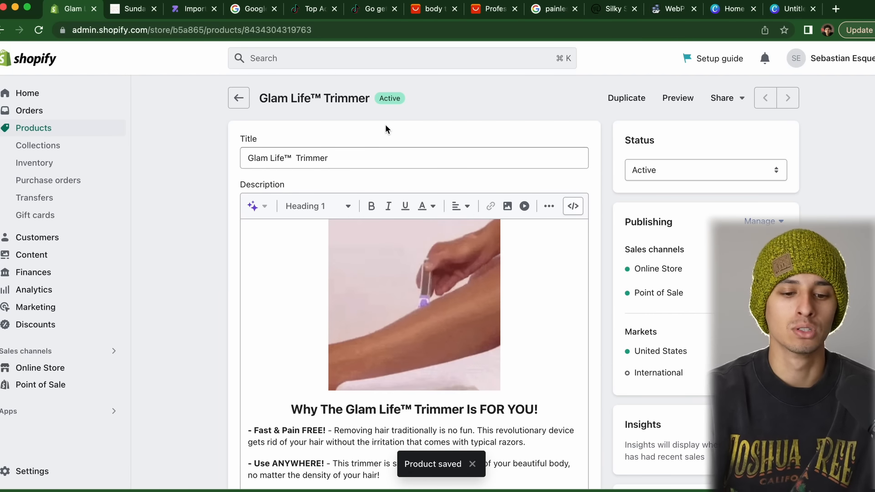
pyautogui.click(55, 367)
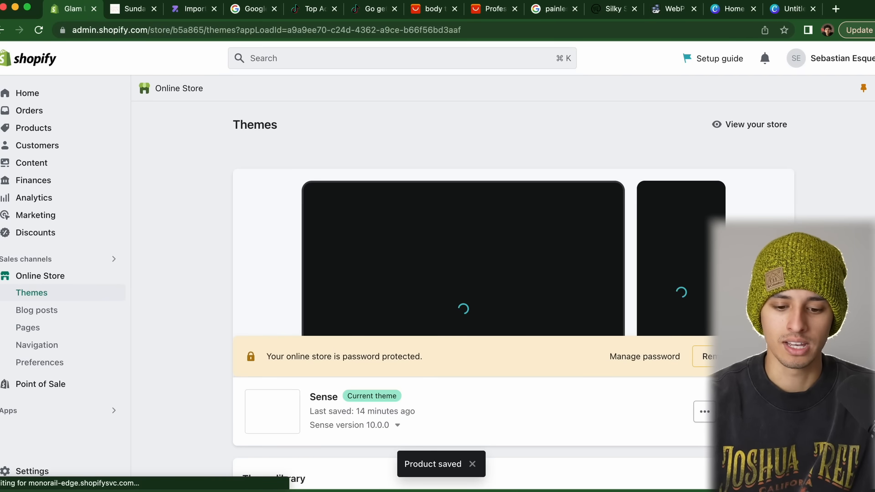
# In the theme editor, set the Image with text section's image to Untitleddesign_13
pyautogui.click(409, 258)
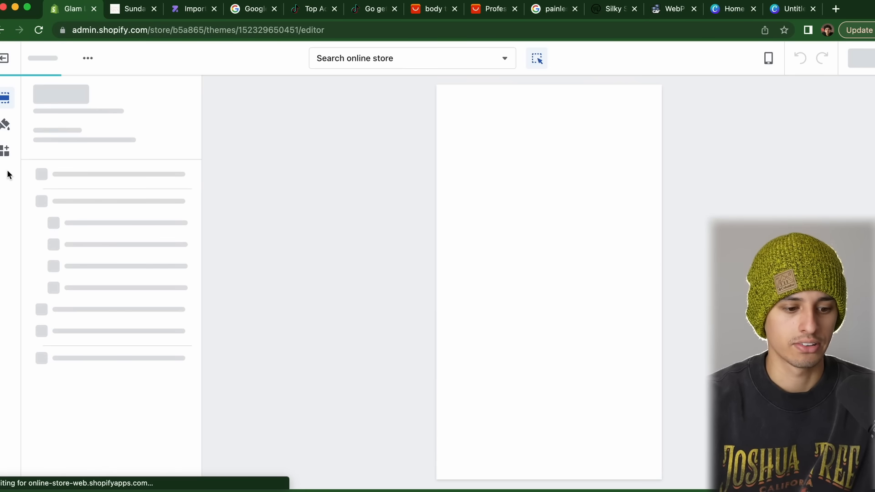
pyautogui.click(554, 256)
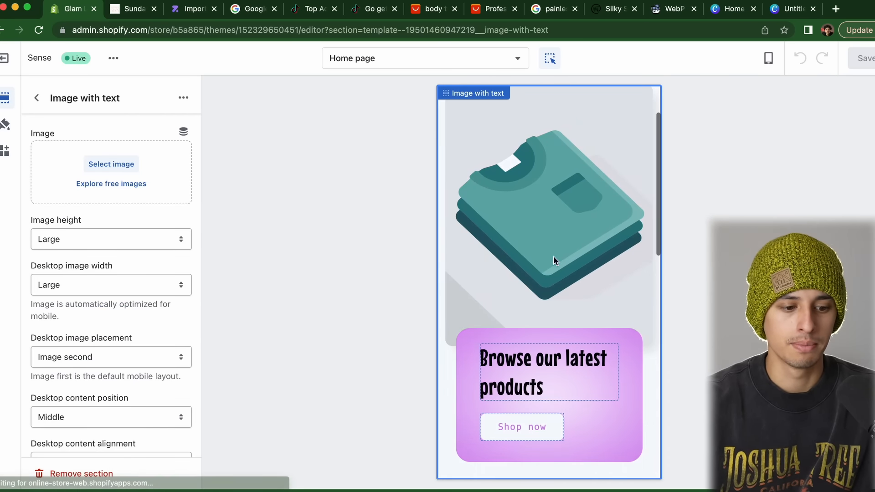
pyautogui.click(110, 174)
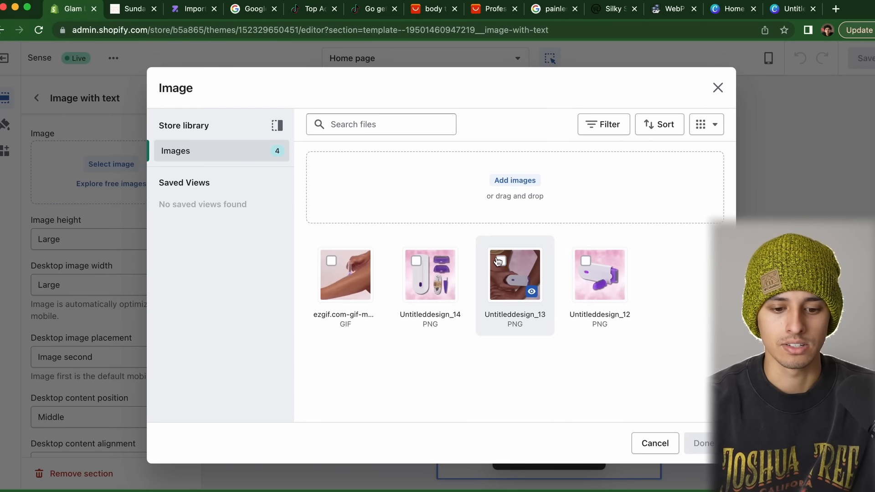
pyautogui.click(526, 283)
pyautogui.click(697, 443)
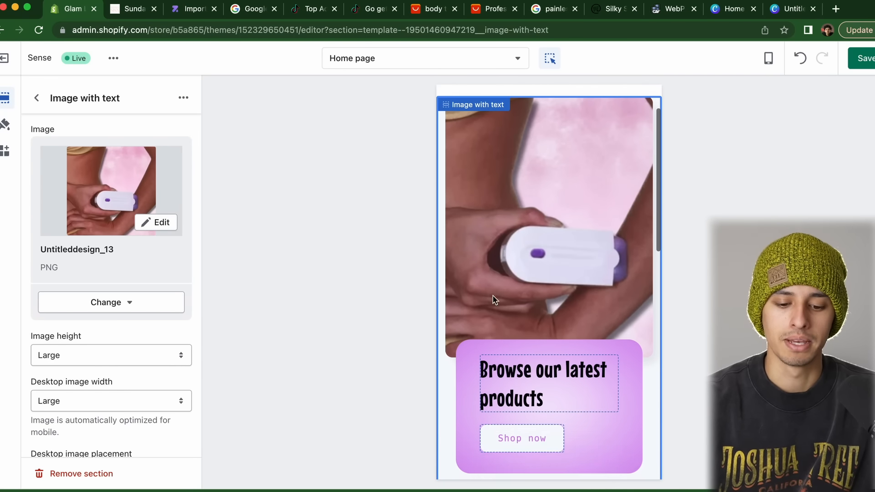
# Set the heading to 'Trimming Up The Bushes Has Never been EASIER!', link the button, remove MY STORE
pyautogui.click(539, 369)
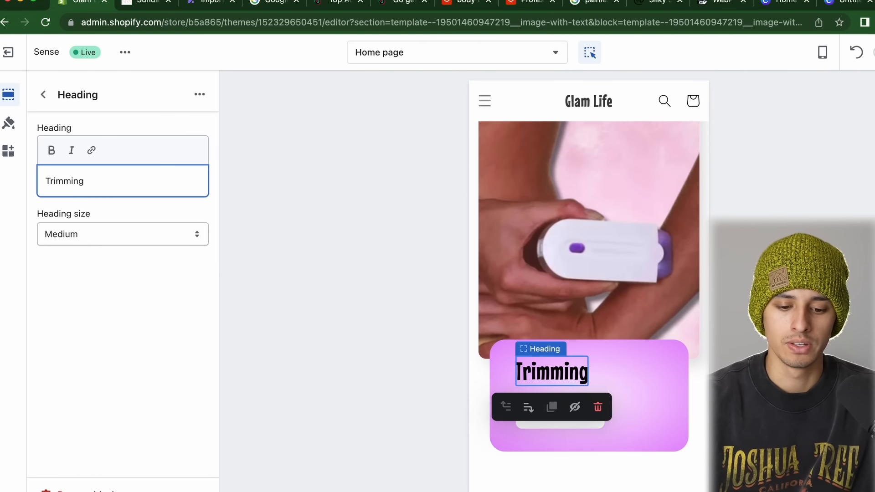
pyautogui.write('Up THhe Bushes Has N')
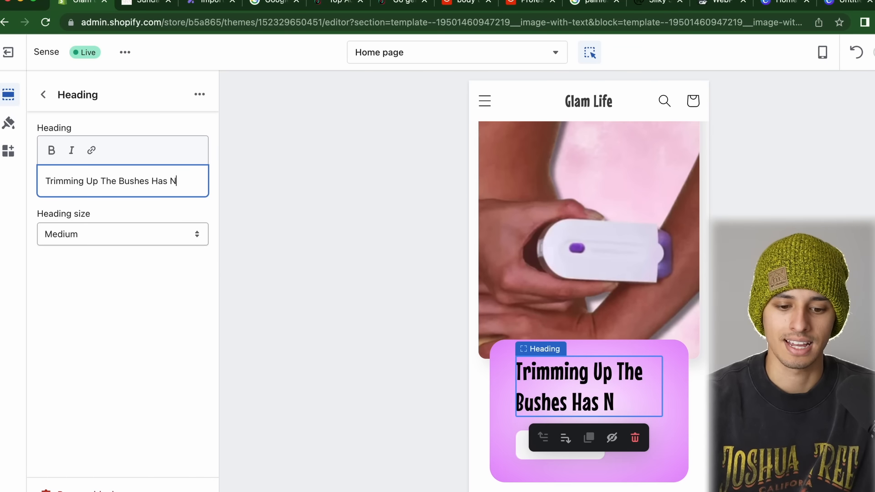
pyautogui.write('ever been EASIER!')
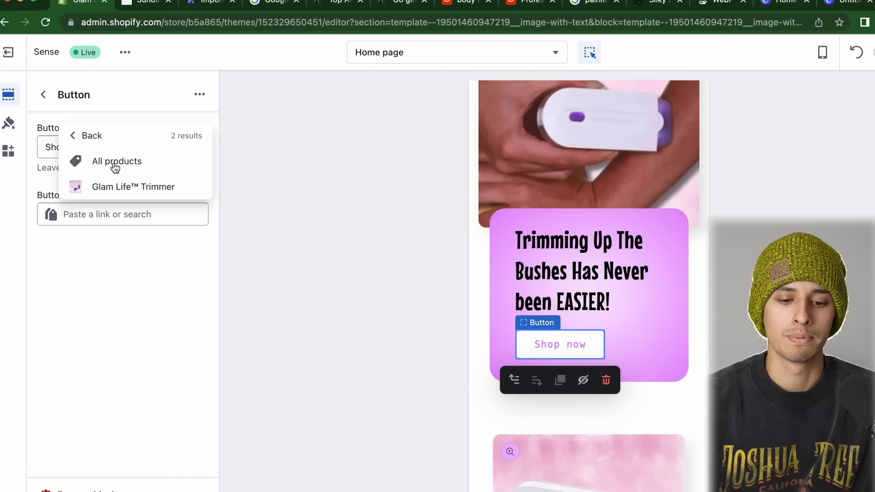
pyautogui.click(132, 186)
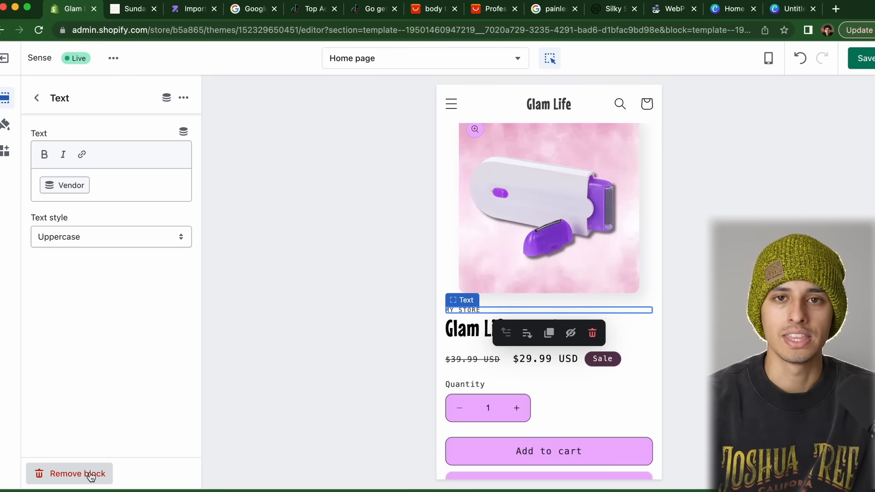
pyautogui.click(90, 476)
pyautogui.scroll(-10, 554, 343)
pyautogui.scroll(15, 555, 343)
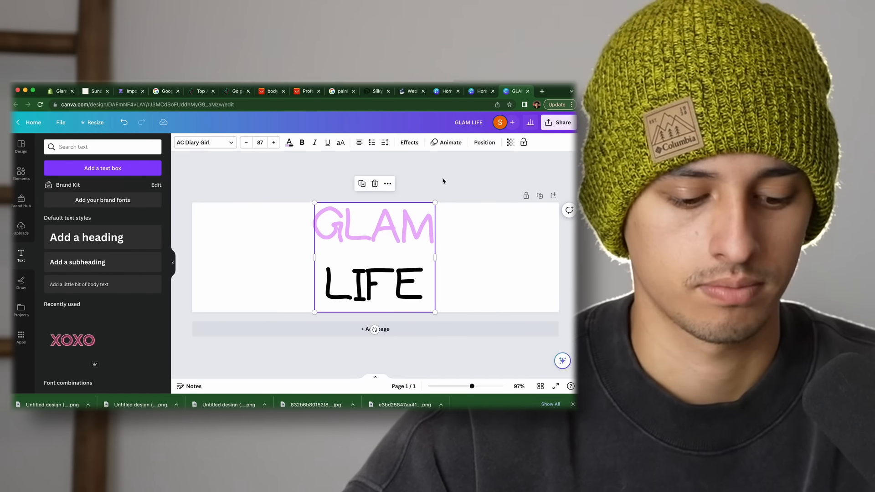
# Enlarge the GLAM LIFE text box in the 1000×300 Canva logo design
pyautogui.click(289, 308)
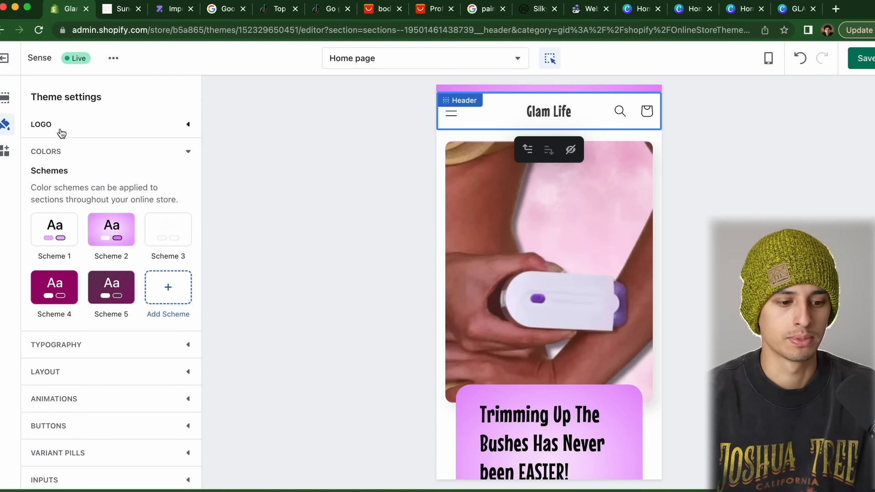
# Upload GLAM_LIFE.png as the header logo at 80px desktop width and save the theme
pyautogui.click(59, 128)
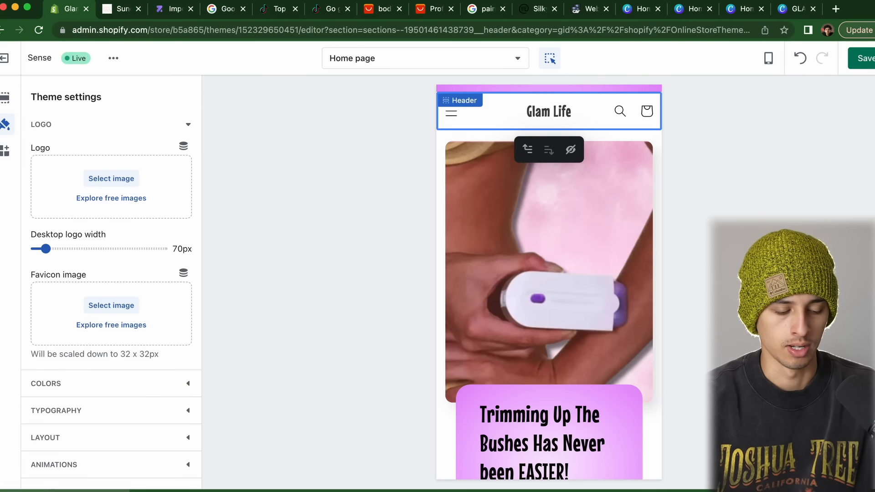
pyautogui.moveTo(0, 195); pyautogui.dragTo(96, 182)
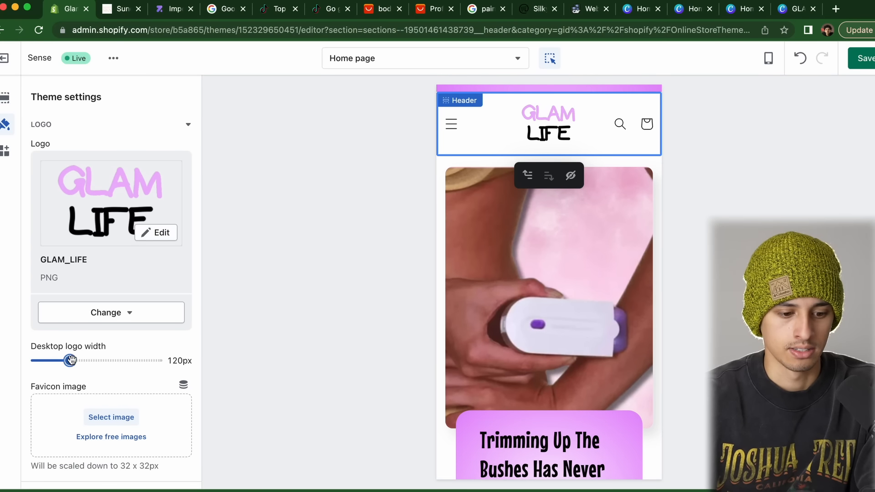
pyautogui.moveTo(59, 361); pyautogui.dragTo(56, 360)
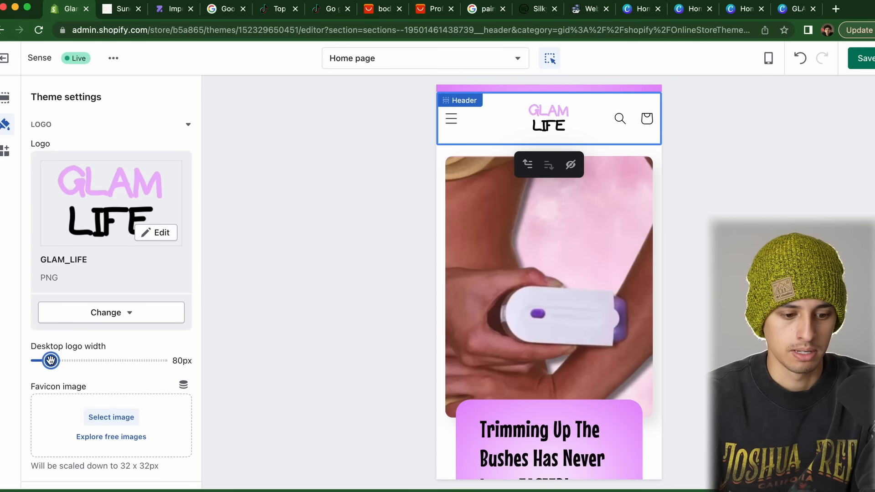
pyautogui.click(865, 60)
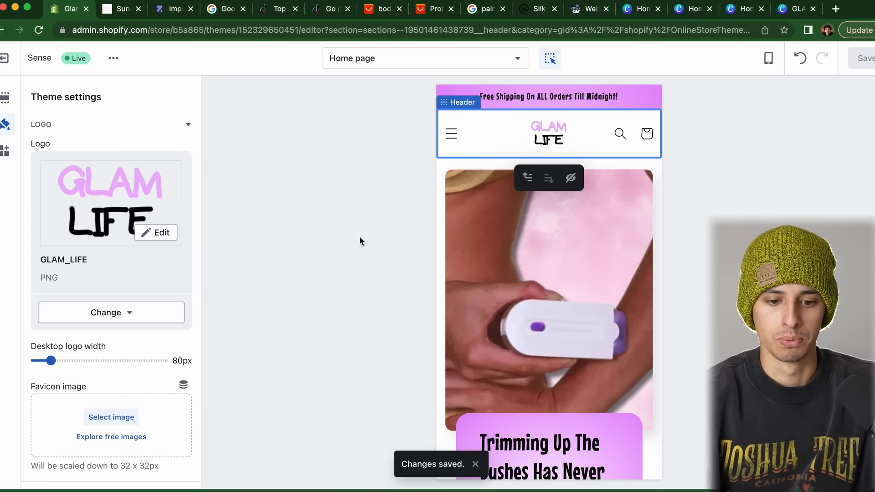
# Select the home page's Shop now button and move down to the Glam Life Trimmer featured product section
pyautogui.scroll(-15, 602, 324)
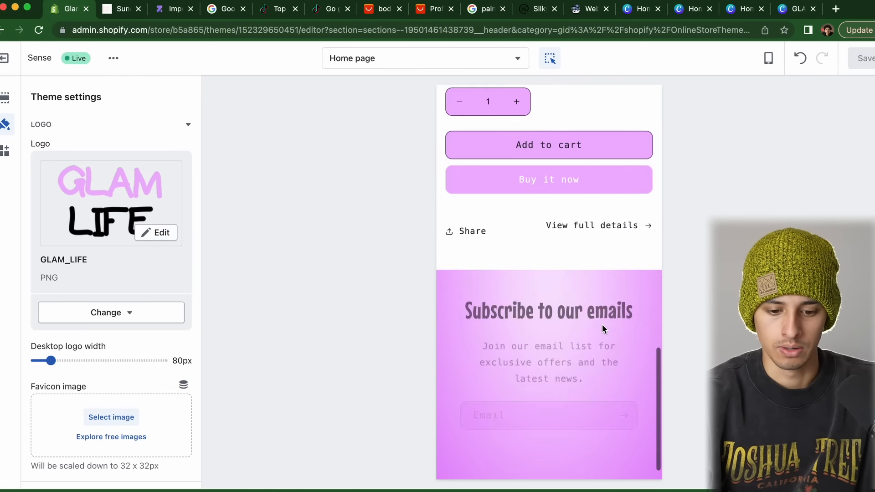
pyautogui.scroll(12, 603, 324)
pyautogui.scroll(4, 602, 326)
pyautogui.scroll(-4, 602, 325)
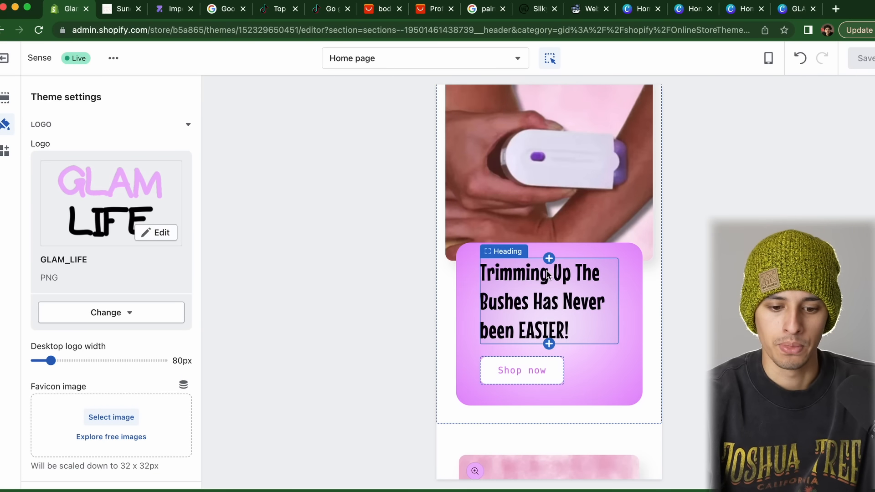
pyautogui.scroll(-2, 561, 283)
pyautogui.scroll(-3, 617, 230)
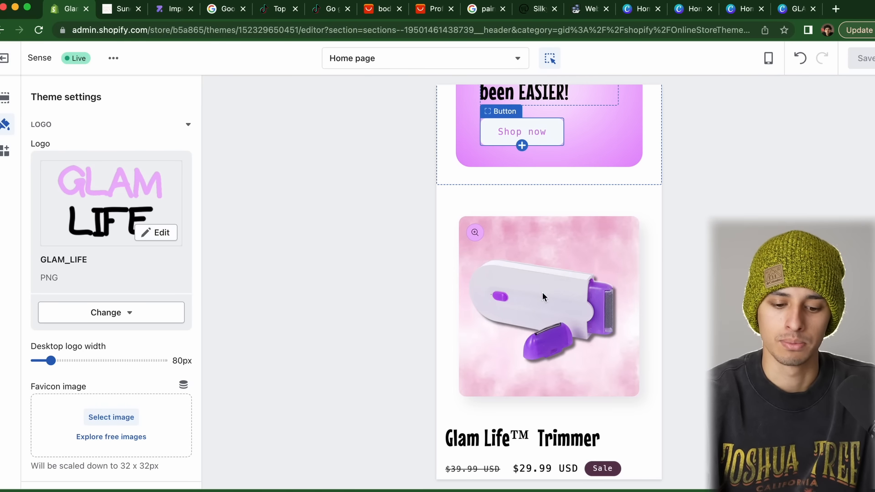
pyautogui.scroll(-3, 542, 294)
pyautogui.scroll(-3, 542, 296)
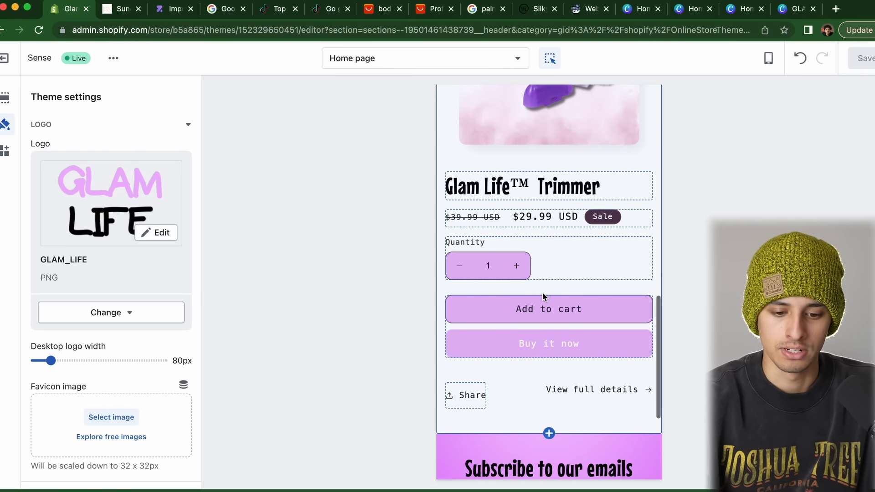
pyautogui.scroll(-4, 568, 386)
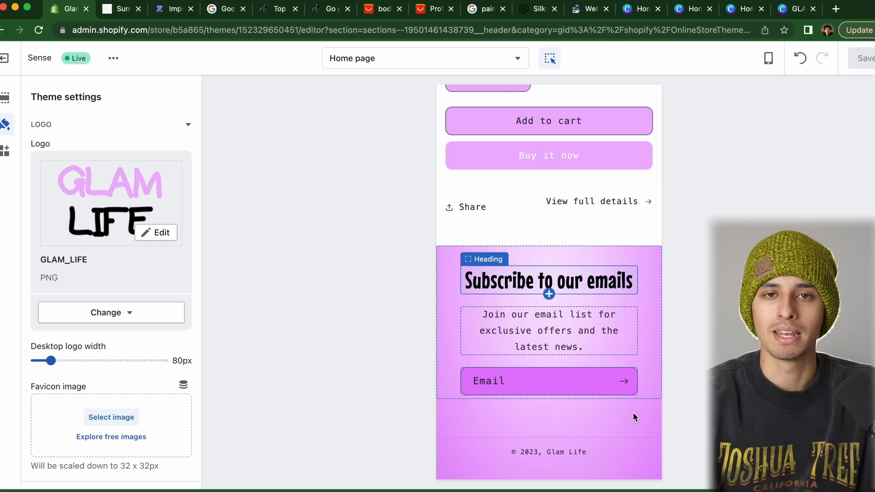
pyautogui.scroll(20, 608, 203)
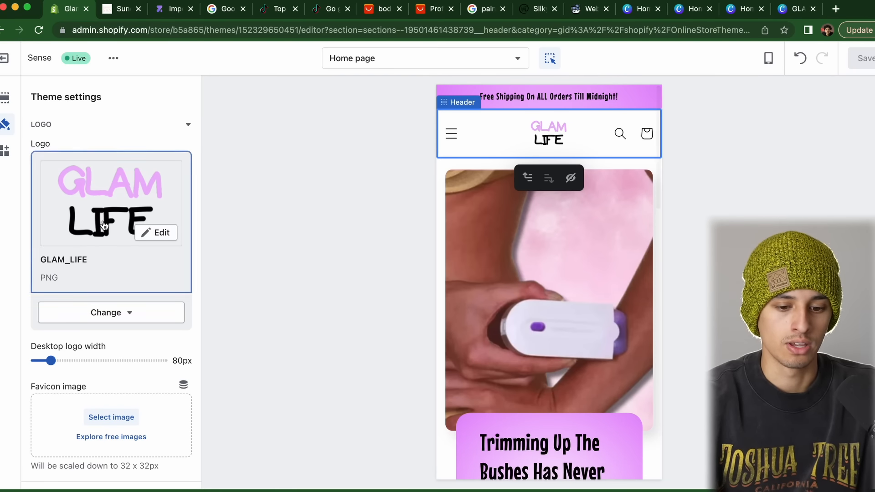
pyautogui.scroll(-7, 542, 258)
pyautogui.click(527, 221)
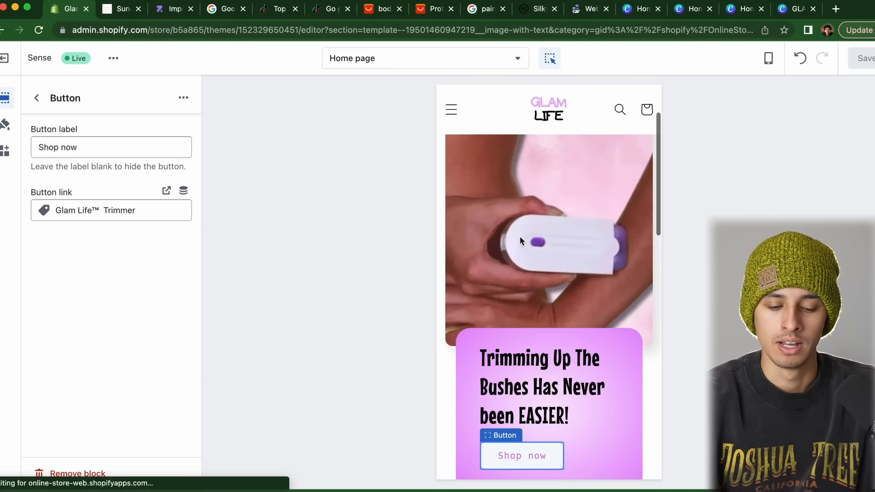
pyautogui.moveTo(526, 459)
pyautogui.scroll(-10, 561, 301)
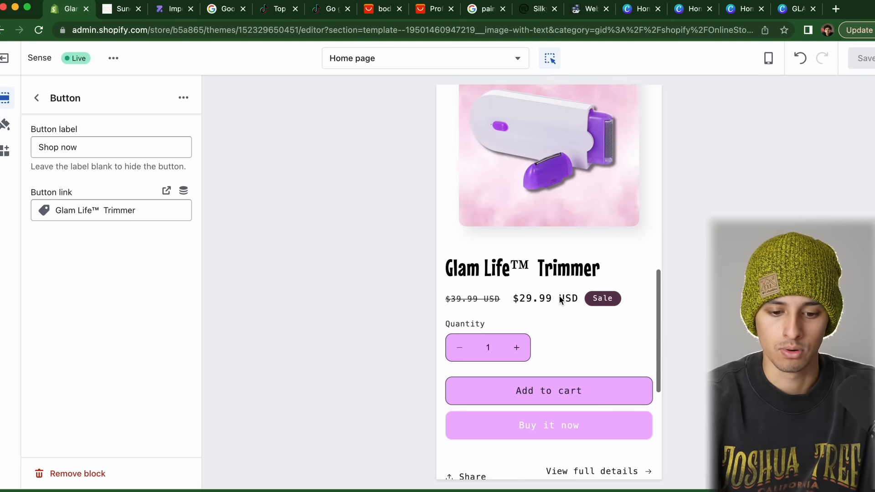
pyautogui.scroll(-5, 587, 424)
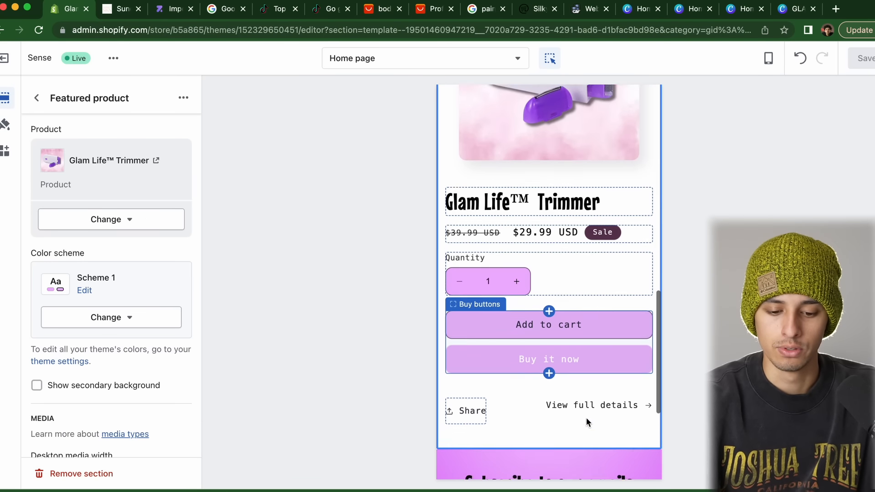
# Open the trimmer's Default product template and remove its Email signup section
pyautogui.click(582, 324)
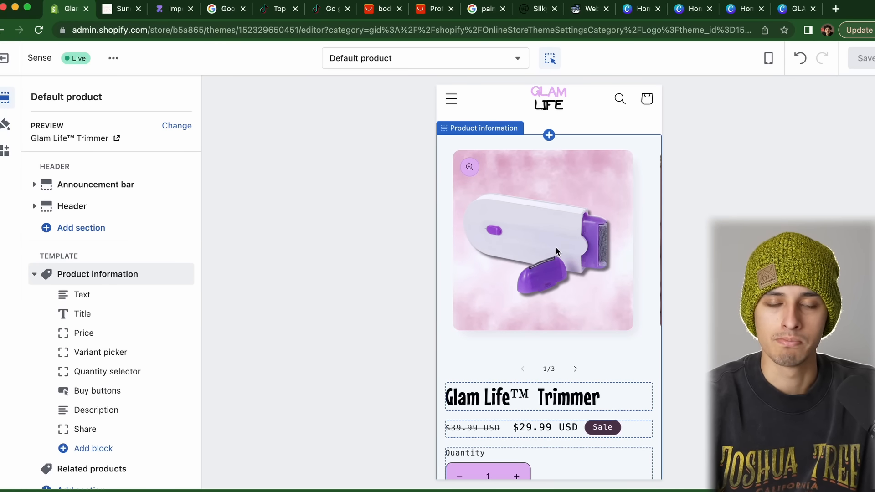
pyautogui.scroll(-2, 556, 248)
pyautogui.scroll(-4, 556, 249)
pyautogui.scroll(-1, 556, 247)
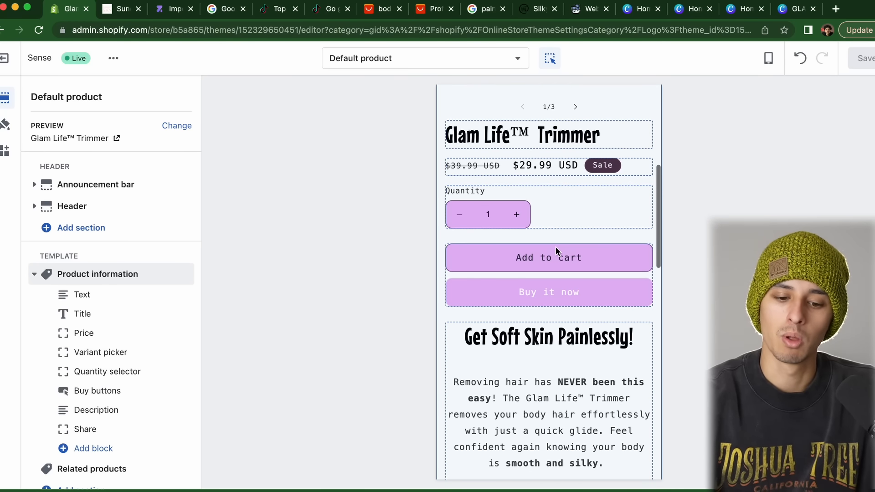
pyautogui.scroll(-9, 556, 247)
pyautogui.scroll(3, 556, 251)
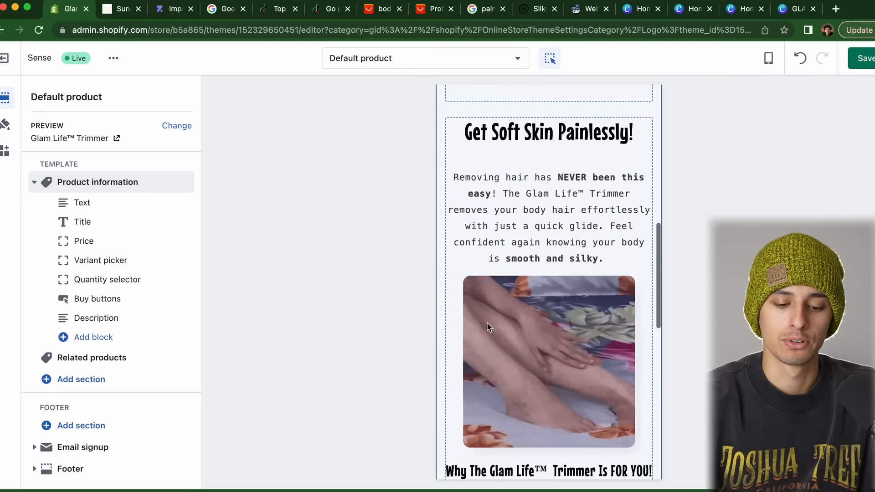
pyautogui.scroll(-10, 556, 250)
pyautogui.click(462, 285)
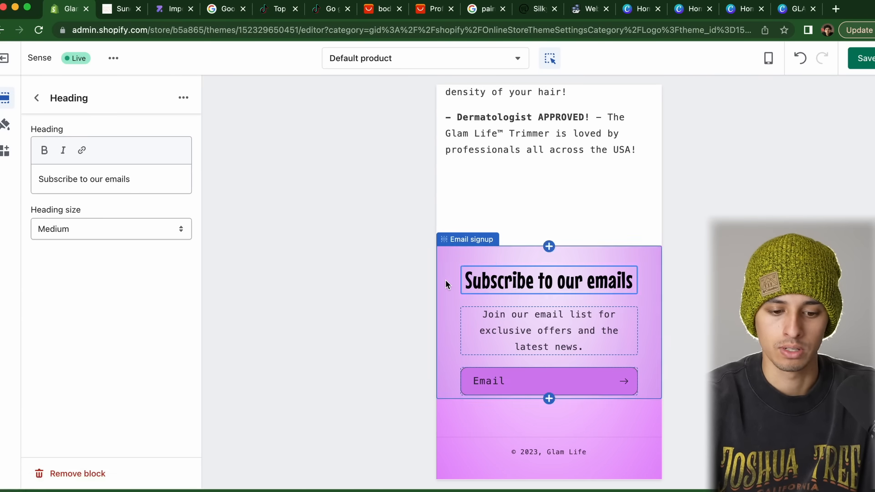
pyautogui.click(445, 283)
pyautogui.click(76, 473)
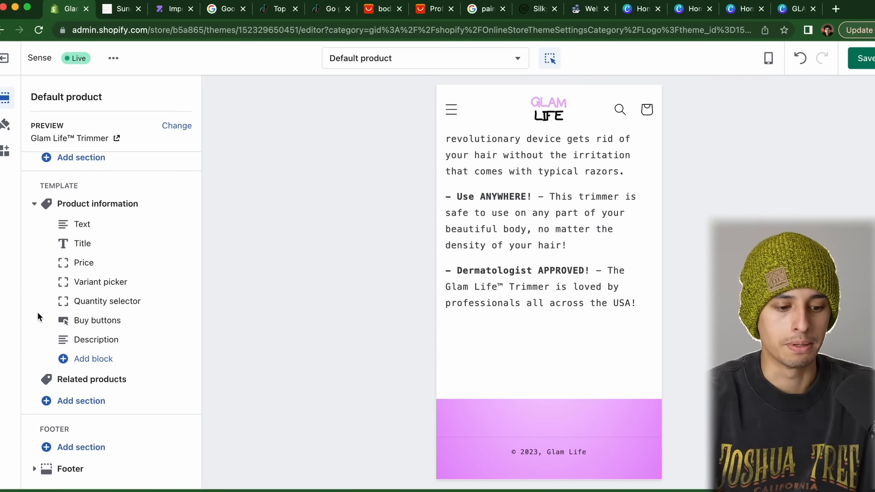
pyautogui.scroll(-10, 560, 328)
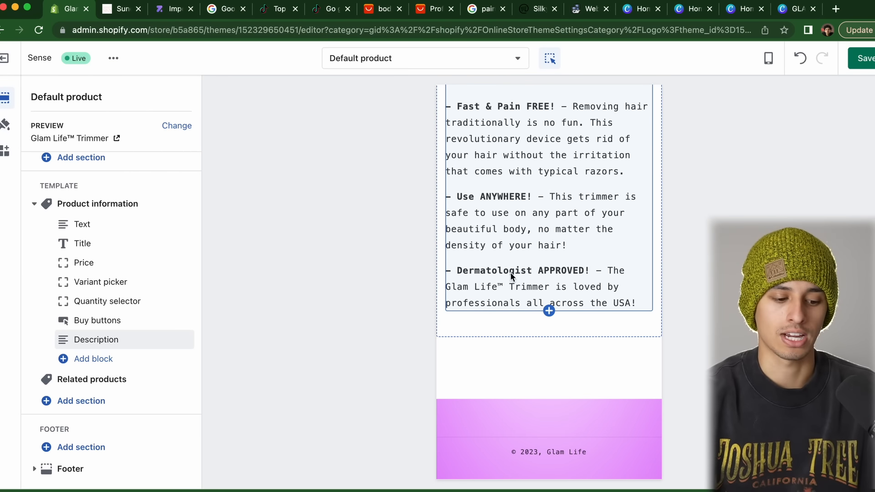
# Add an Image with text section using Untitleddesign_13 with colour Scheme 2
pyautogui.click(81, 401)
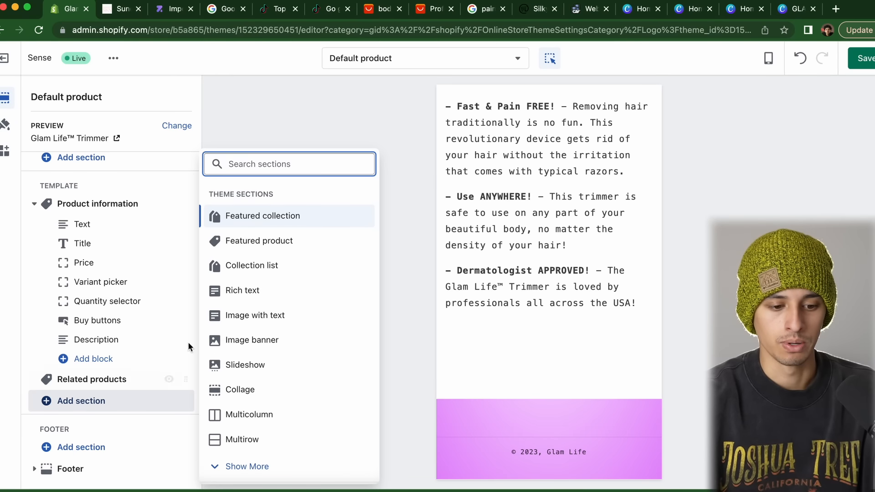
pyautogui.click(255, 315)
pyautogui.click(104, 400)
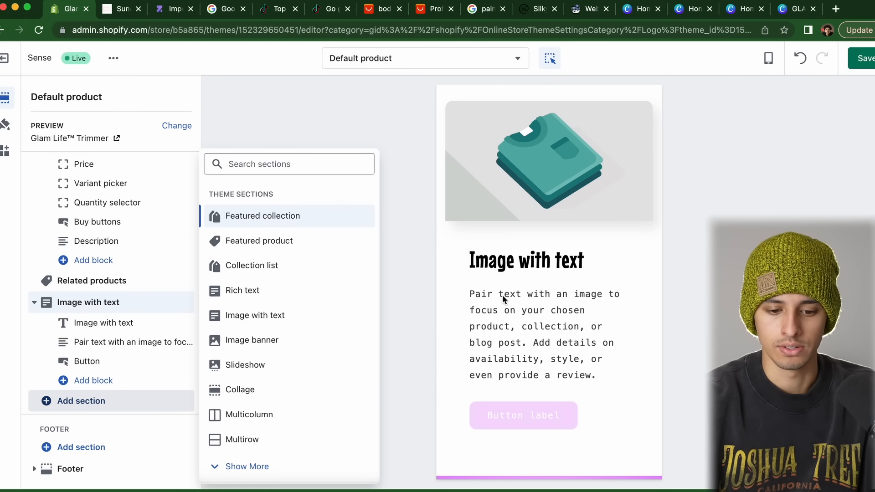
pyautogui.click(103, 304)
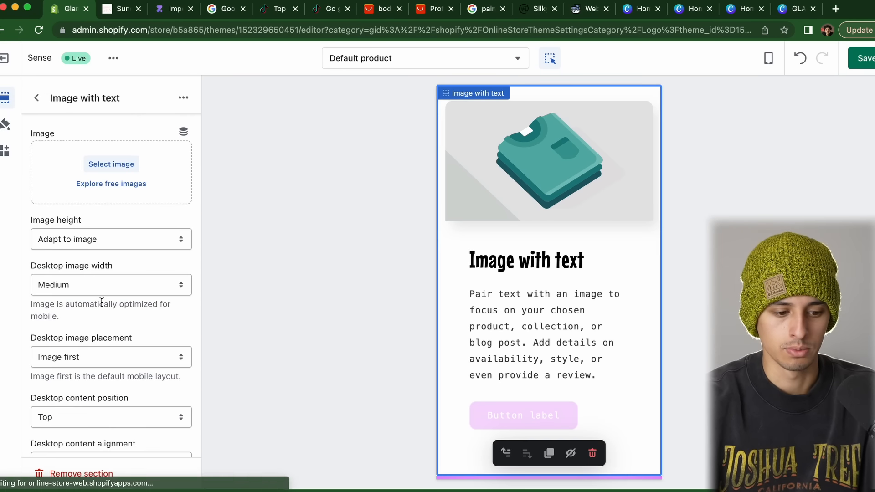
pyautogui.click(125, 165)
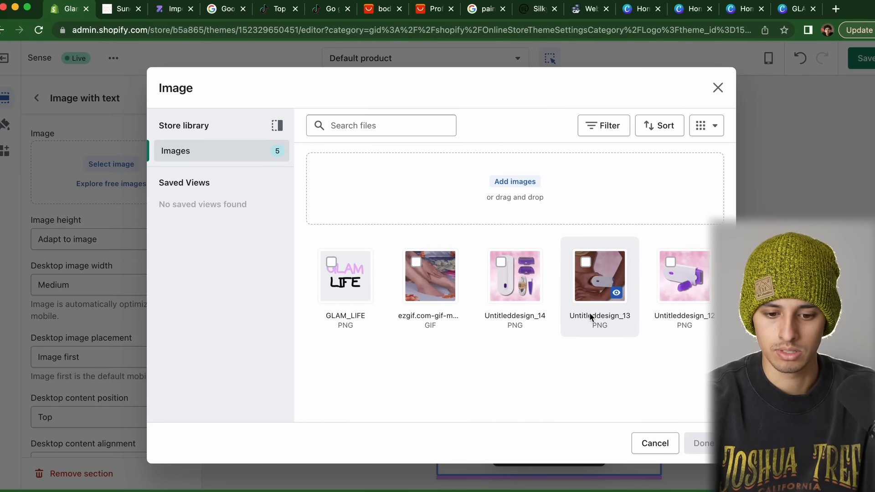
pyautogui.click(588, 269)
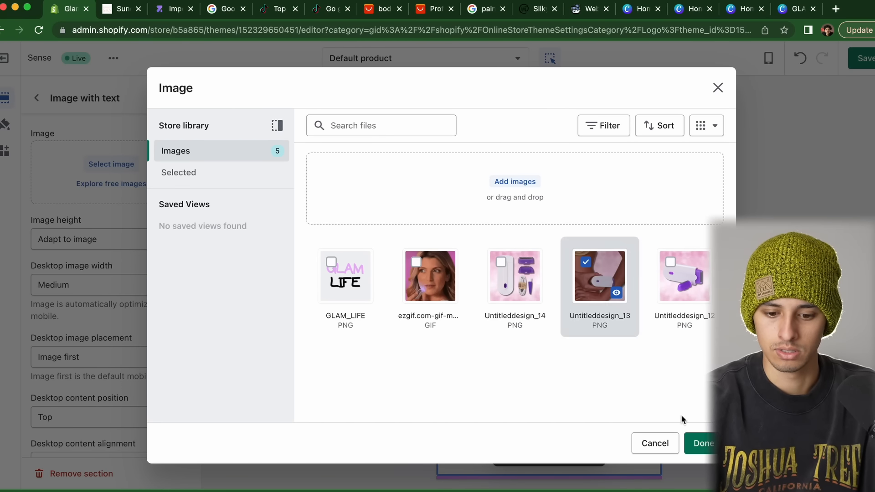
pyautogui.click(699, 443)
pyautogui.scroll(-8, 105, 319)
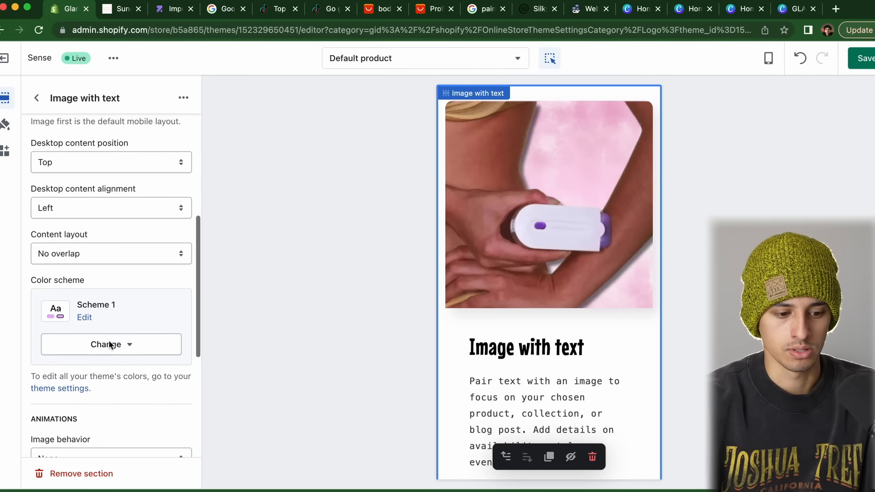
pyautogui.click(102, 341)
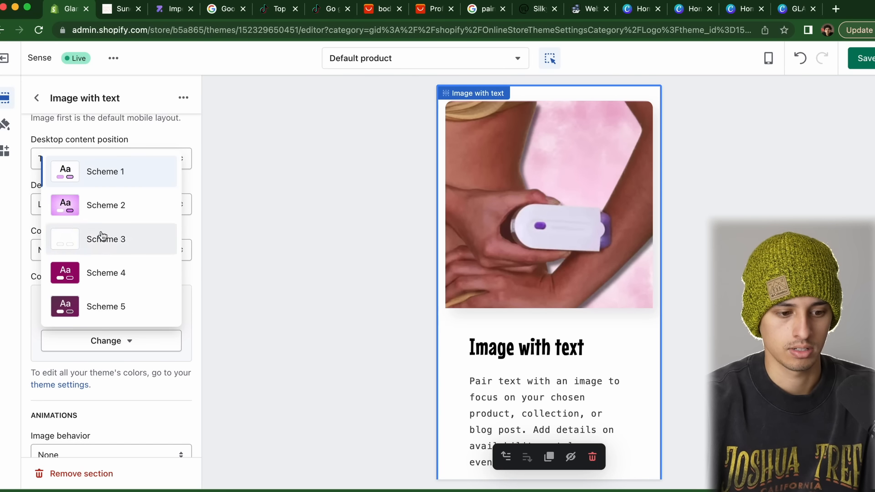
pyautogui.click(108, 206)
pyautogui.scroll(-5, 497, 341)
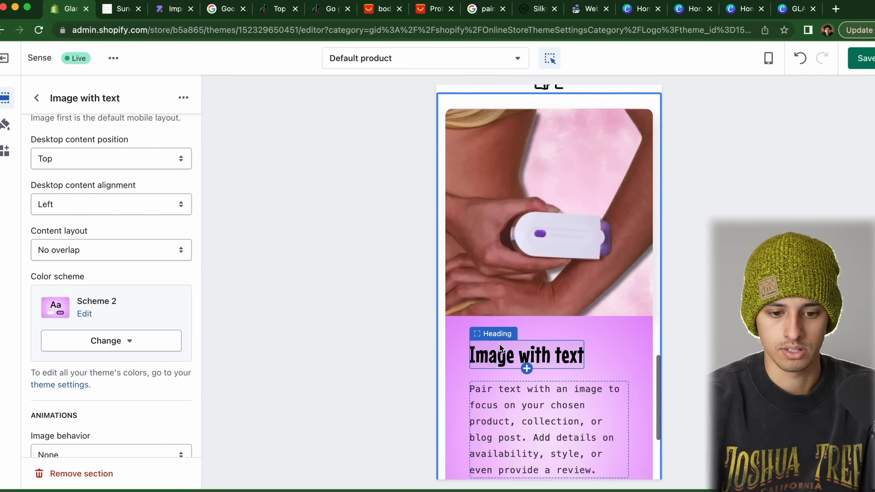
# Title it 'REMOVE HAIR PAINLESSLY' and write the paragraph about removing body hair without razors
pyautogui.click(545, 183)
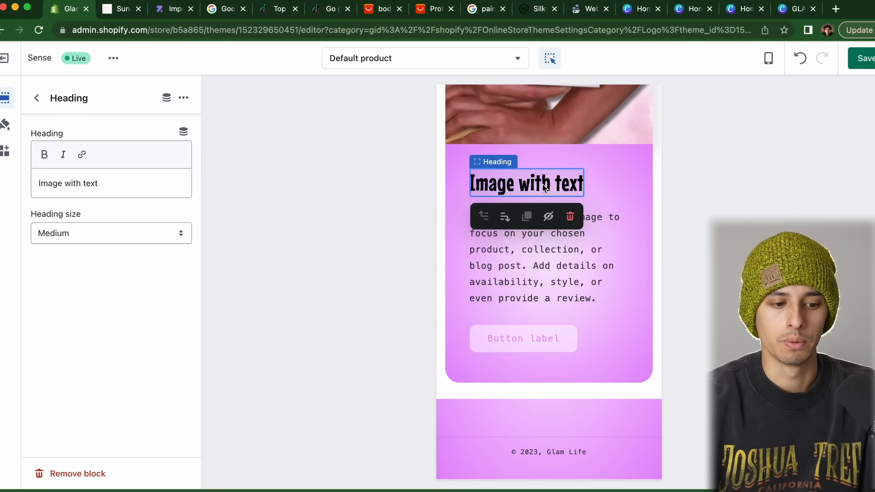
pyautogui.tripleClick(110, 187)
pyautogui.write('REMOVE HAIR')
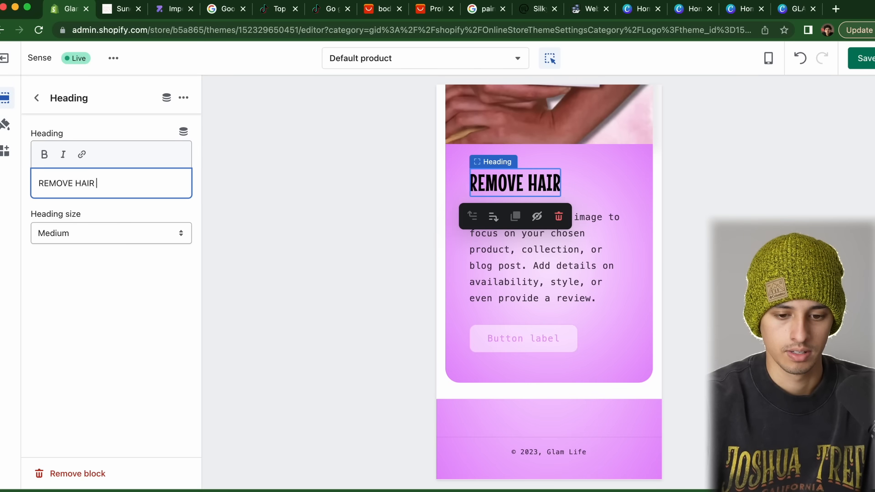
pyautogui.write(' PAINLESSLL')
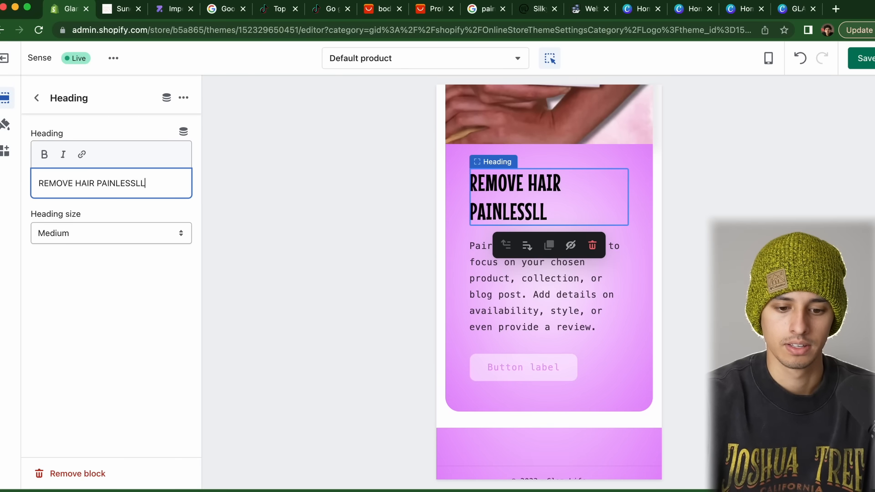
pyautogui.press('BackSpace')
pyautogui.write('Y')
pyautogui.click(509, 268)
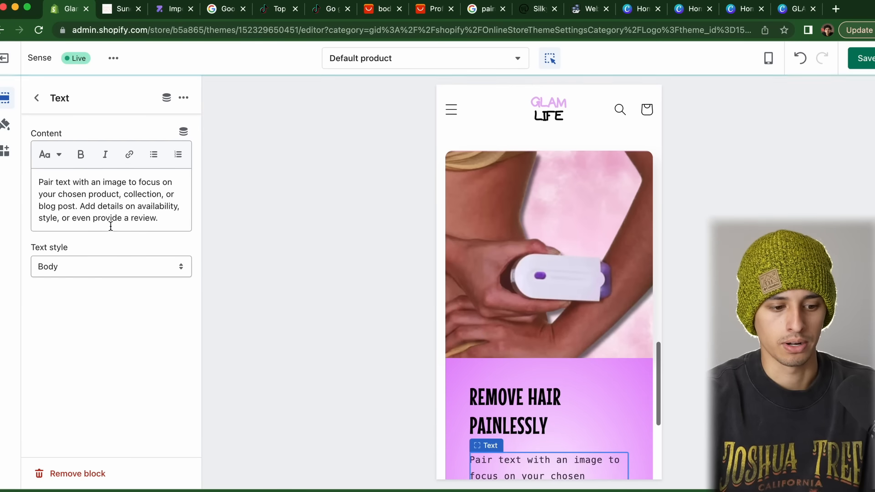
pyautogui.tripleClick(111, 226)
pyautogui.write('Get rid of th')
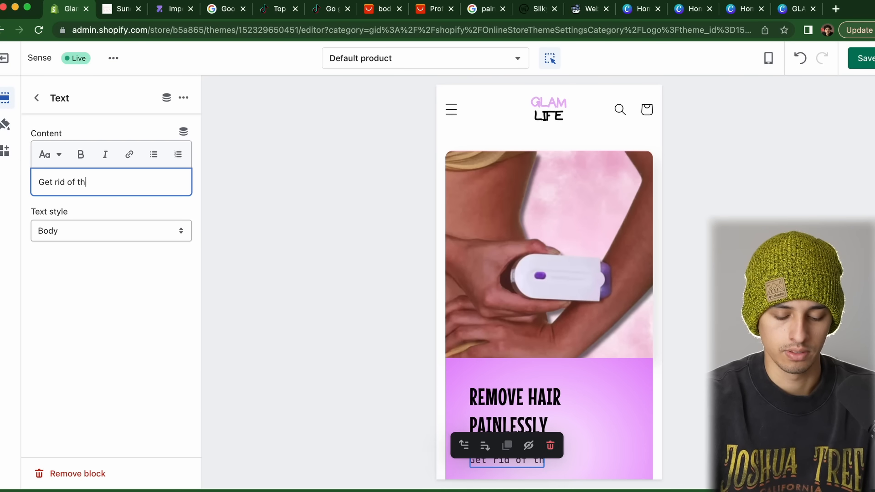
pyautogui.write('e hair on your ')
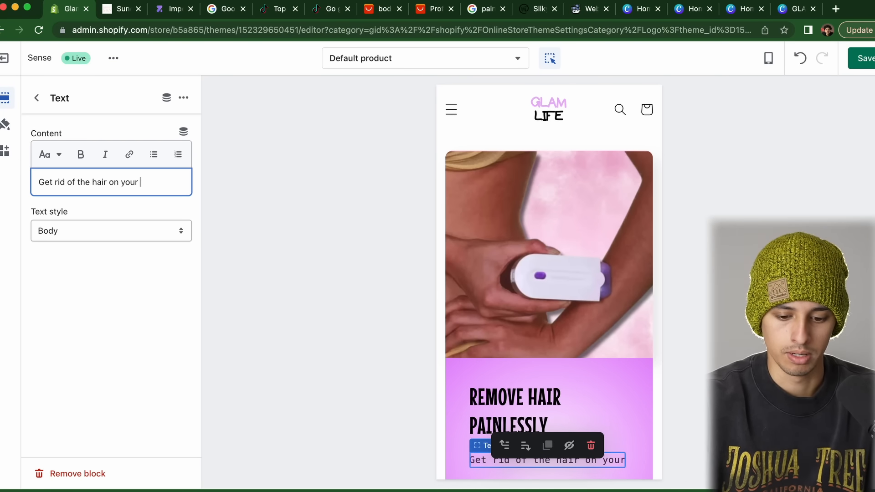
pyautogui.write('body without the difficulties that ')
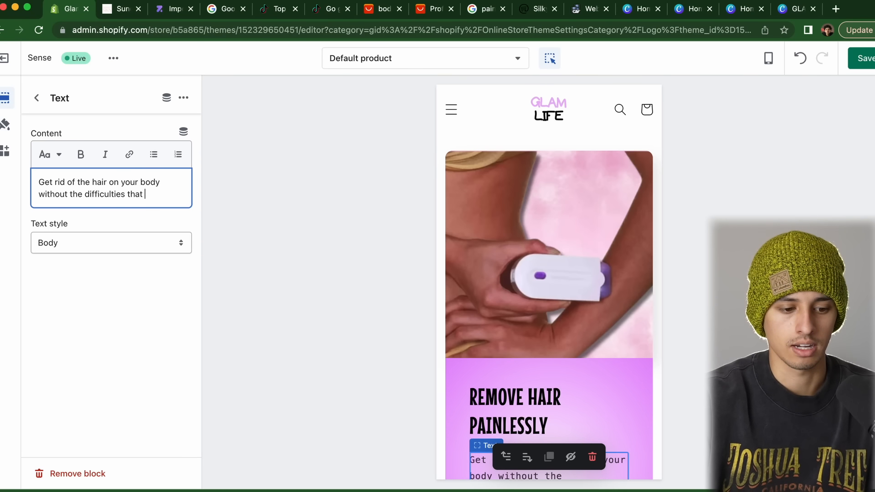
pyautogui.write("come with razors. Ladies, it's")
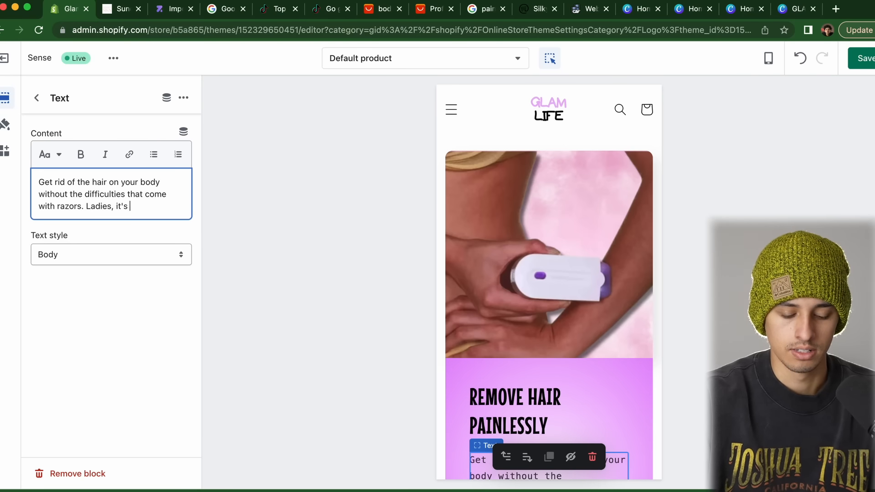
pyautogui.write(' summer time, we cannot risk razor burn ANYMORE')
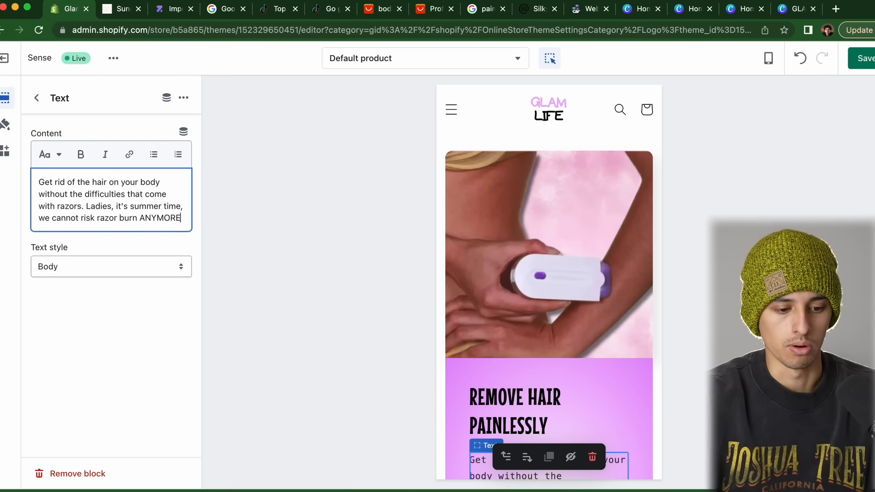
pyautogui.write('!')
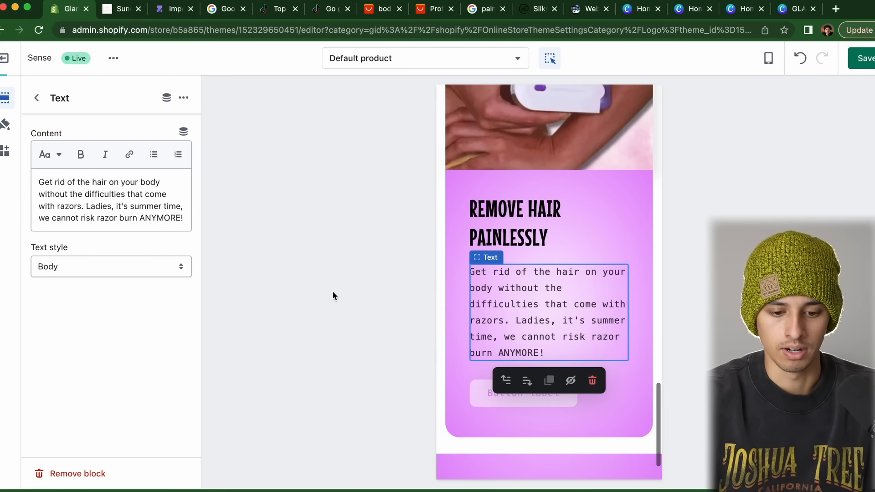
pyautogui.scroll(4, 494, 356)
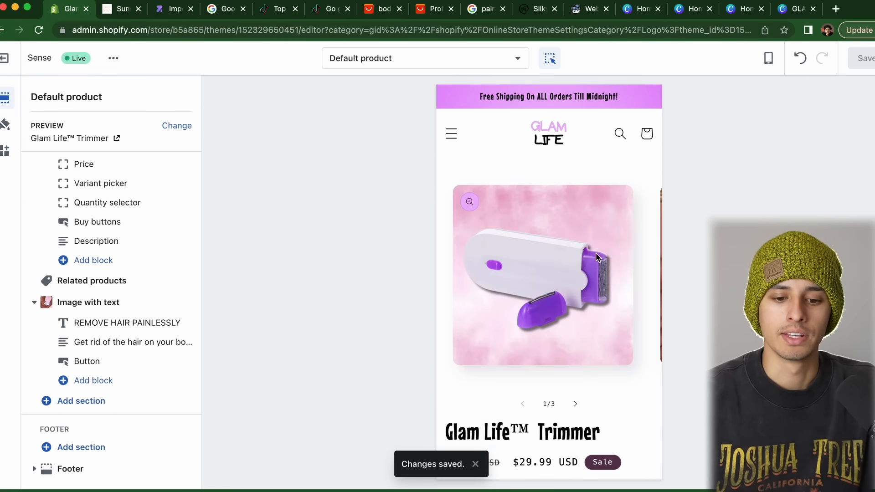
pyautogui.scroll(-12, 565, 291)
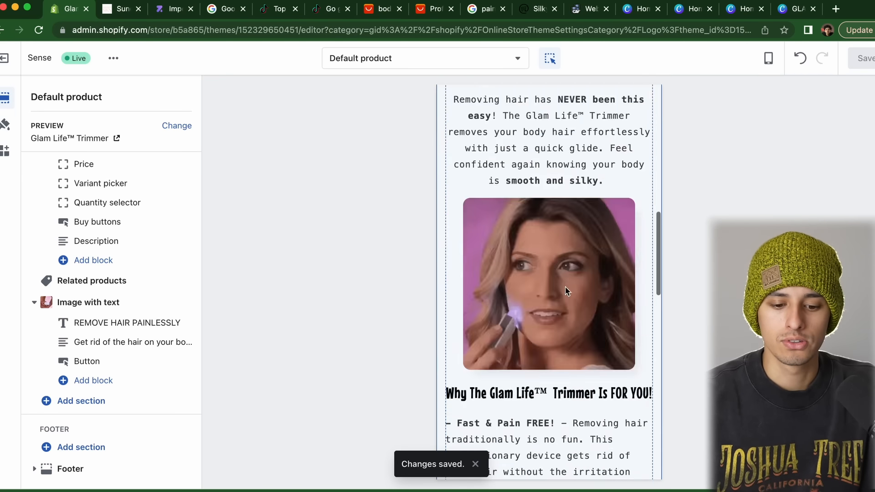
# Leave the theme editor and open the store's Policies settings to view the return policy
pyautogui.scroll(-10, 565, 289)
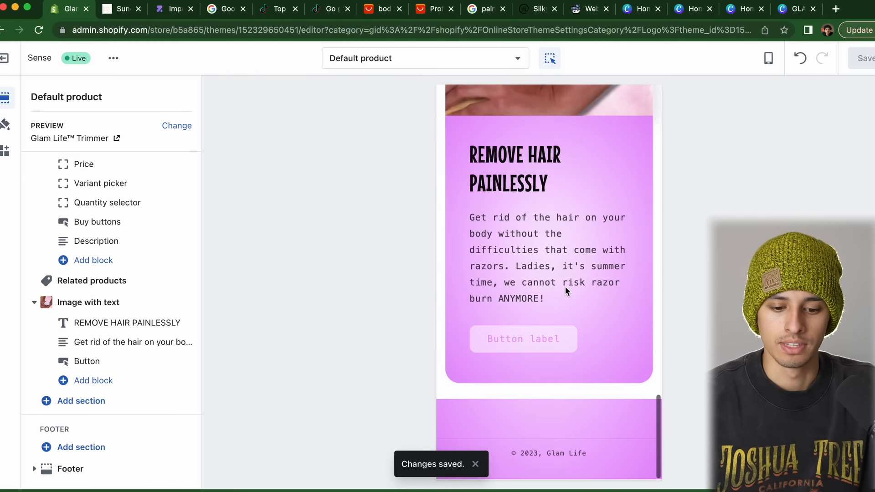
pyautogui.click(9, 62)
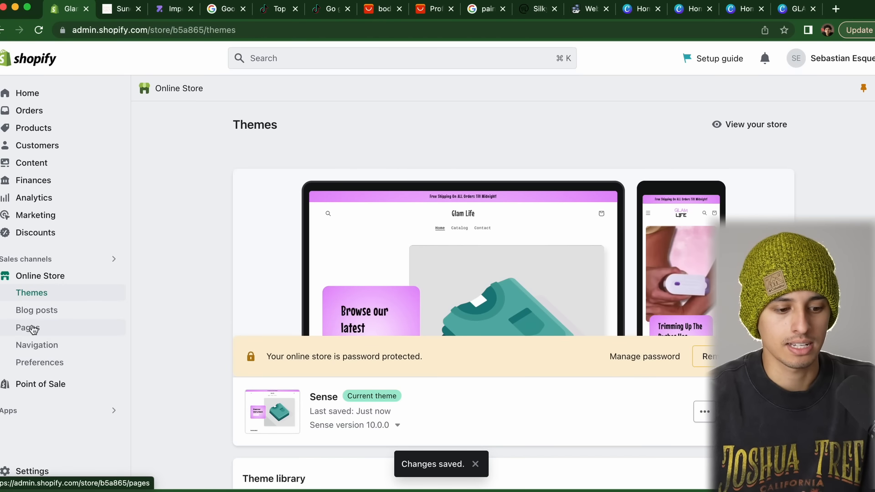
pyautogui.click(32, 472)
pyautogui.scroll(-10, 156, 319)
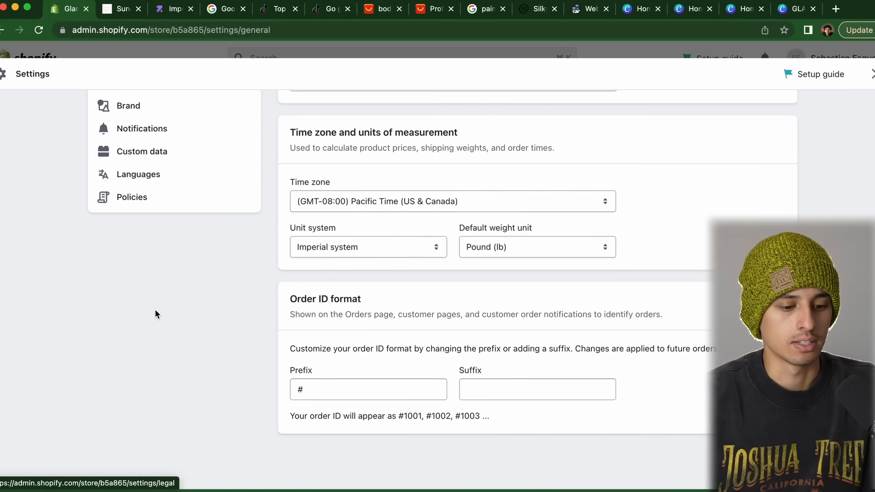
pyautogui.click(170, 148)
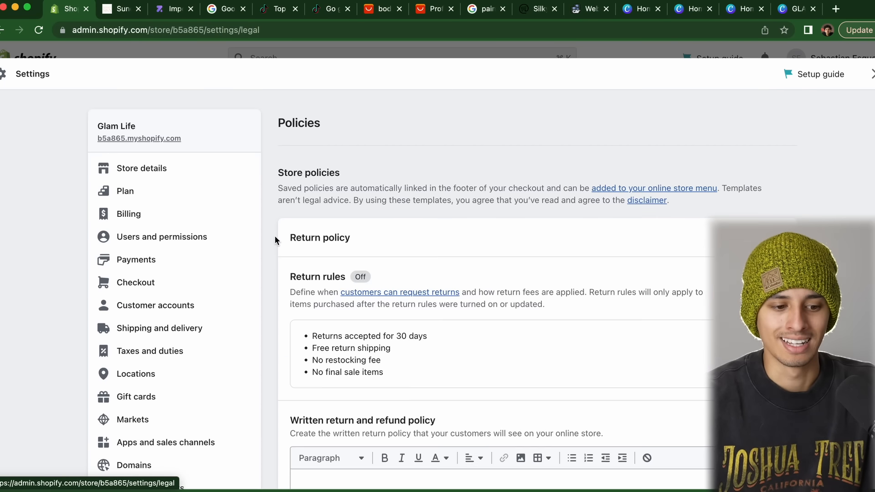
pyautogui.scroll(-8, 274, 235)
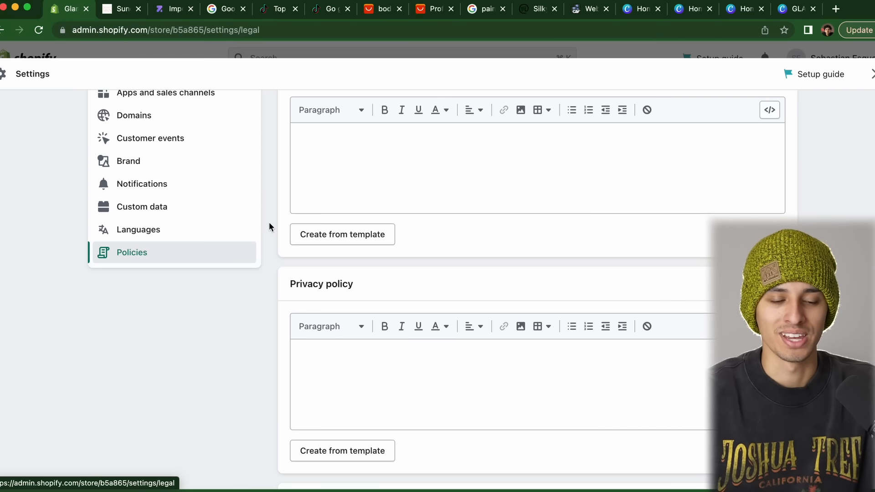
pyautogui.scroll(8, 323, 414)
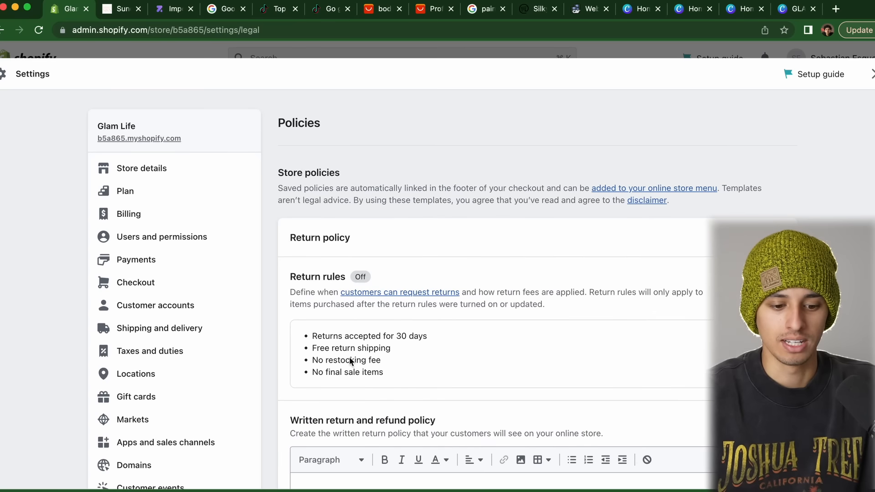
# Fill in the return policy from Shopify's template
pyautogui.scroll(-5, 349, 360)
pyautogui.click(343, 393)
pyautogui.scroll(-2, 270, 303)
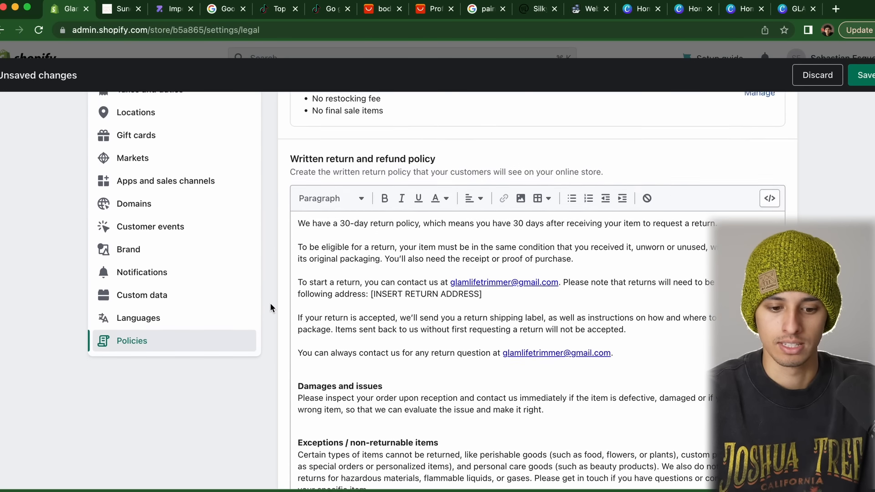
pyautogui.scroll(-2, 270, 307)
# Delete the [INSERT RETURN ADDRESS] sentence from the return policy text
pyautogui.moveTo(486, 251); pyautogui.dragTo(394, 251)
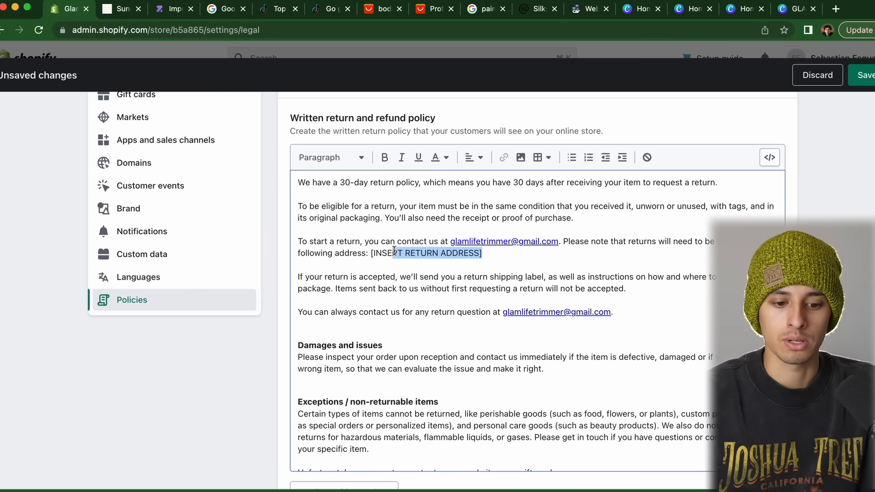
pyautogui.scroll(-1, 370, 254)
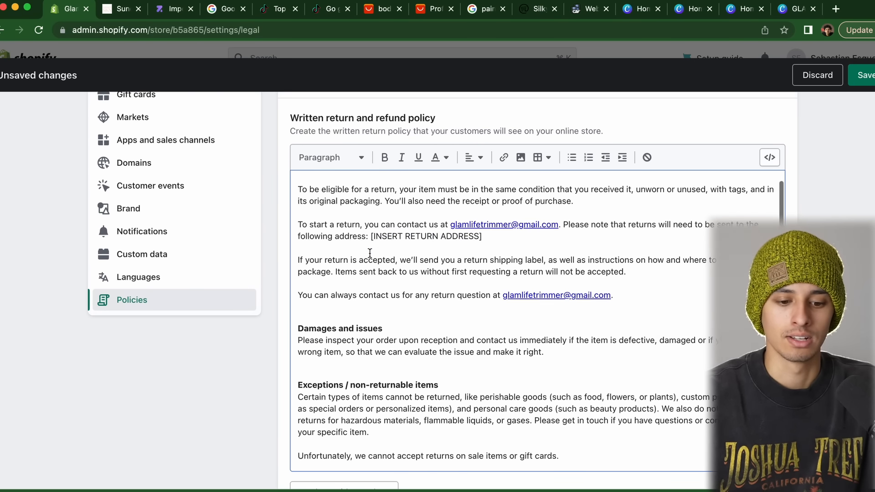
pyautogui.scroll(1, 394, 252)
pyautogui.moveTo(487, 254); pyautogui.dragTo(370, 255)
pyautogui.press('super+z')
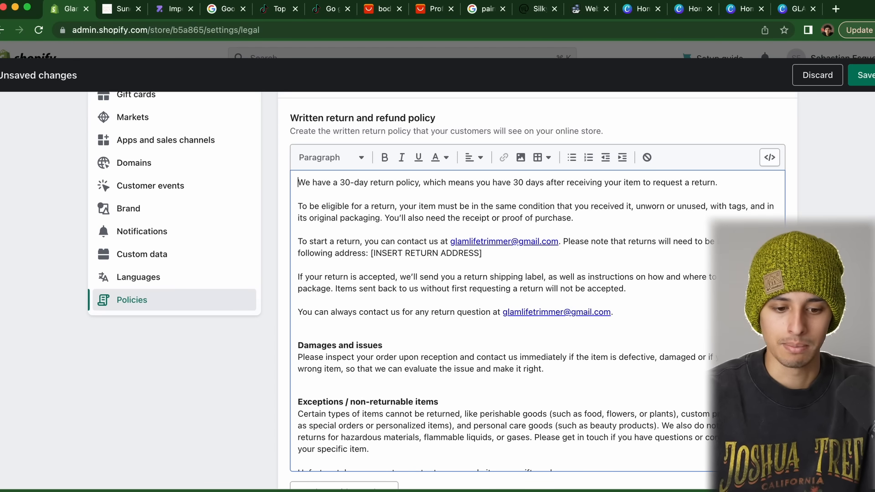
pyautogui.moveTo(484, 254); pyautogui.dragTo(370, 253)
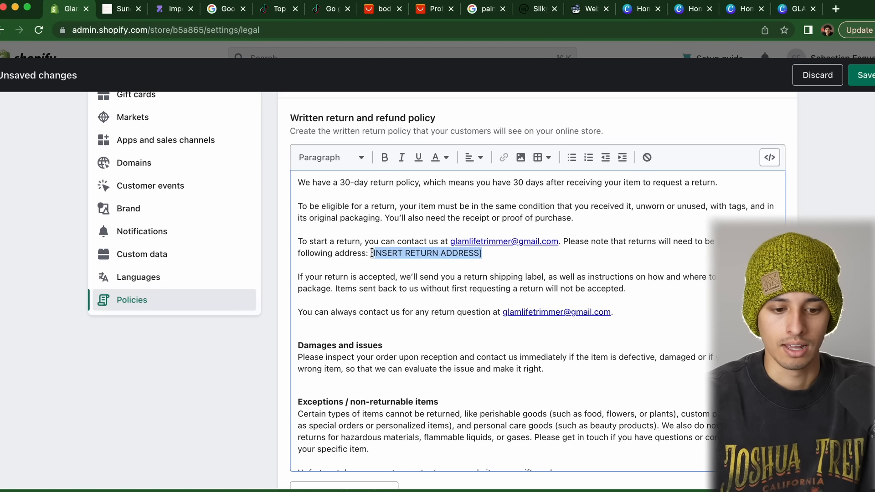
pyautogui.press('BackSpace')
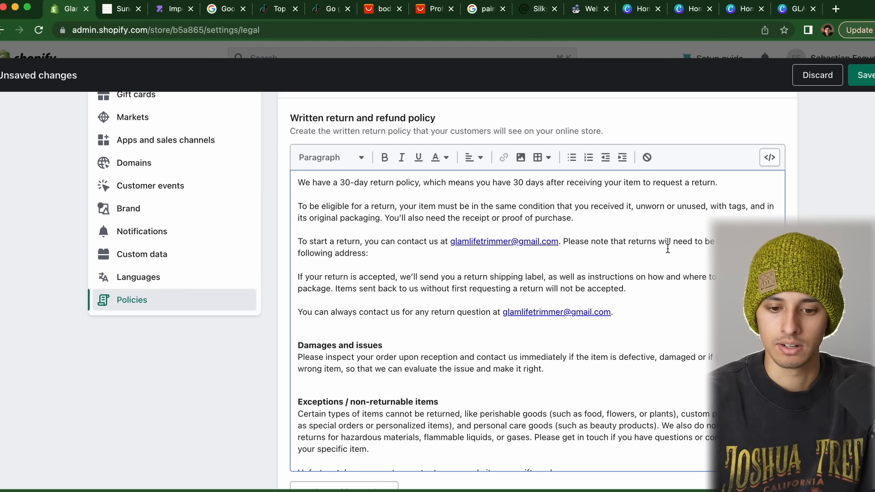
pyautogui.moveTo(564, 241); pyautogui.dragTo(388, 255)
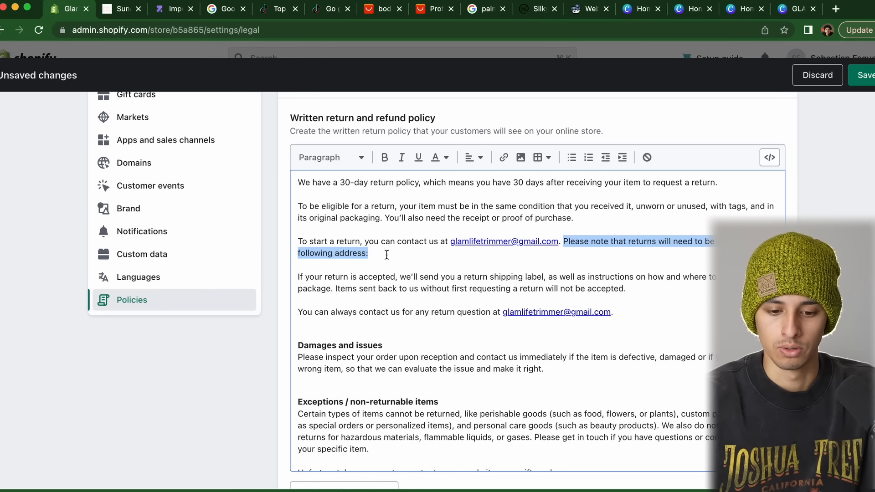
pyautogui.press('BackSpace')
pyautogui.scroll(-5, 528, 319)
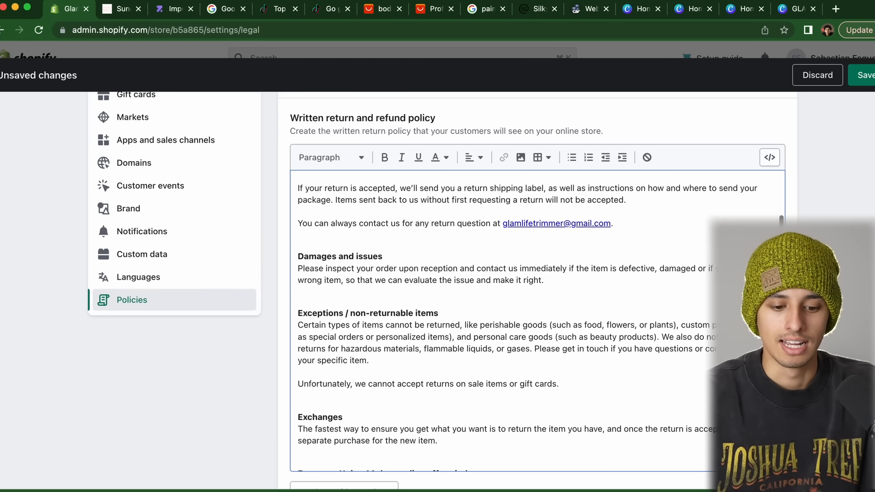
pyautogui.scroll(5, 357, 338)
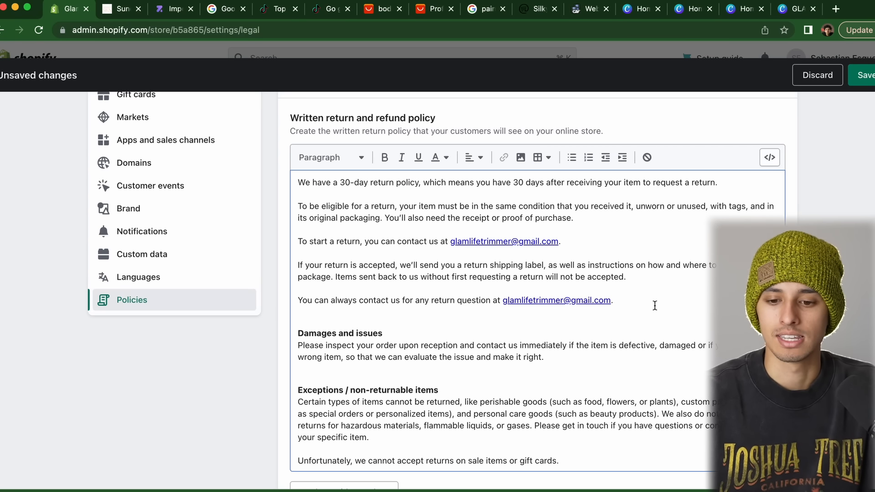
pyautogui.scroll(-3, 437, 292)
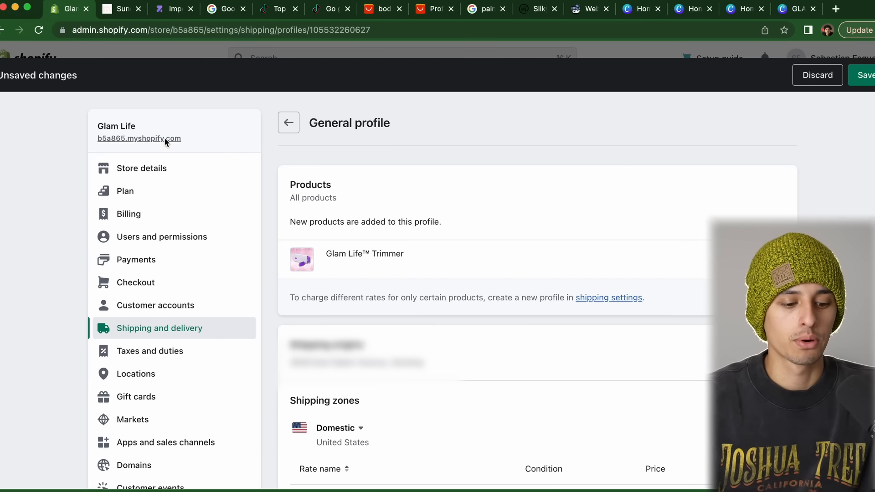
# Review the Free Tracked Shipping rate and start a new Domestic shipping rate
pyautogui.scroll(-6, 363, 223)
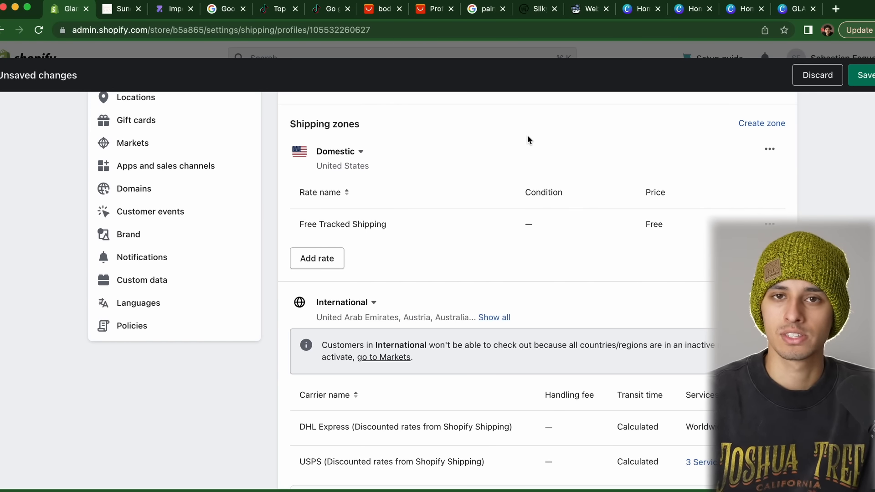
pyautogui.tripleClick(377, 225)
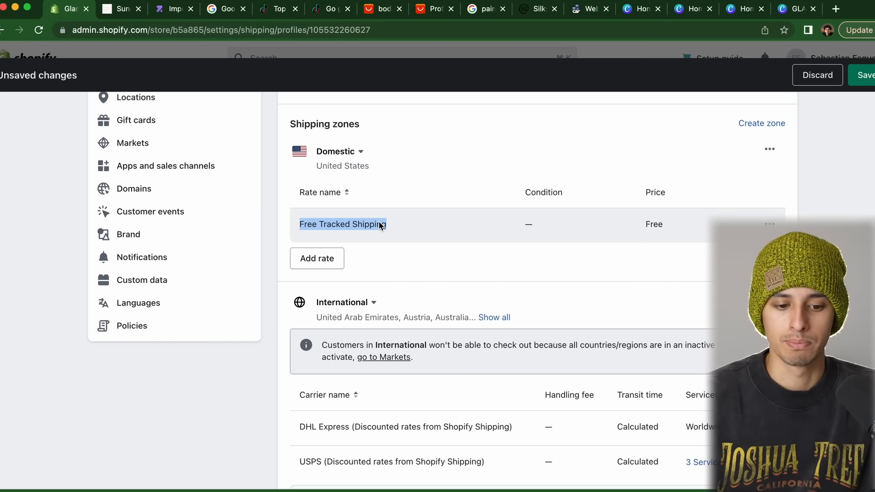
pyautogui.click(378, 225)
pyautogui.click(770, 149)
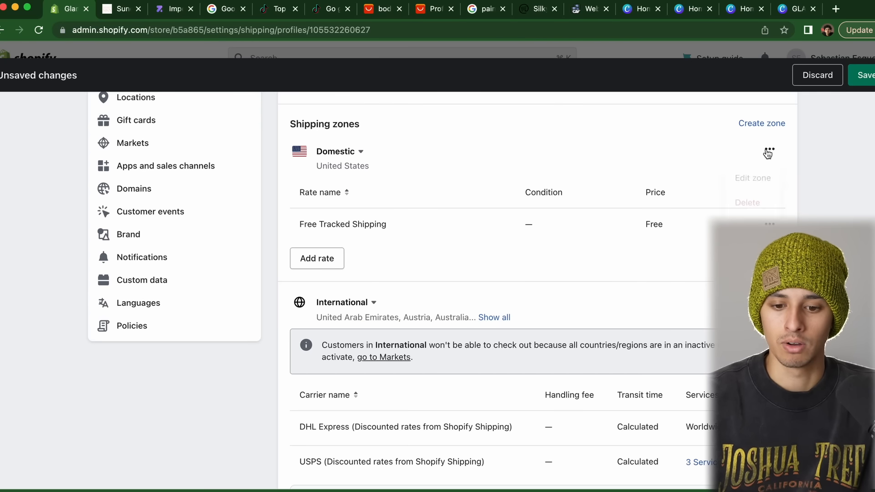
pyautogui.click(769, 149)
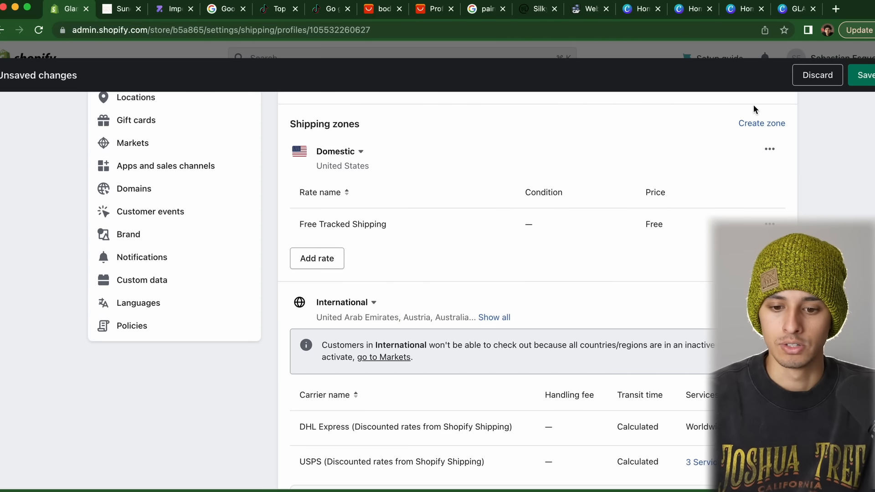
pyautogui.click(303, 257)
pyautogui.click(328, 258)
pyautogui.click(300, 279)
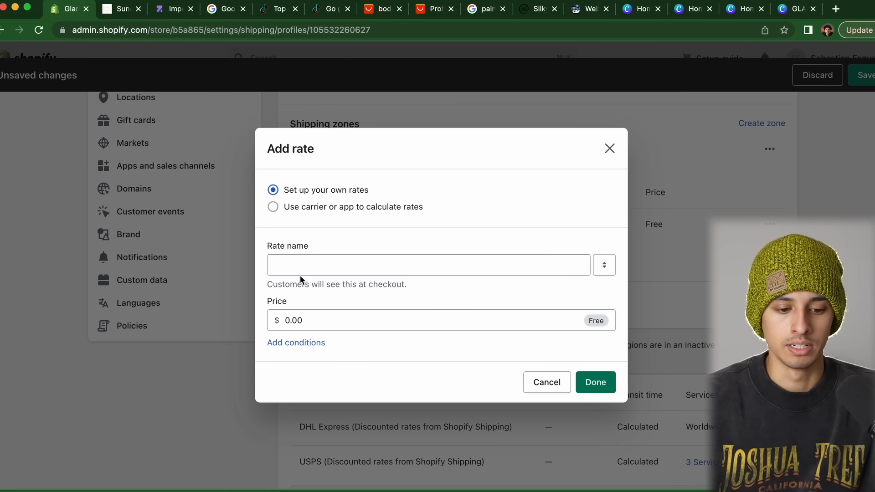
pyautogui.click(300, 266)
pyautogui.click(304, 287)
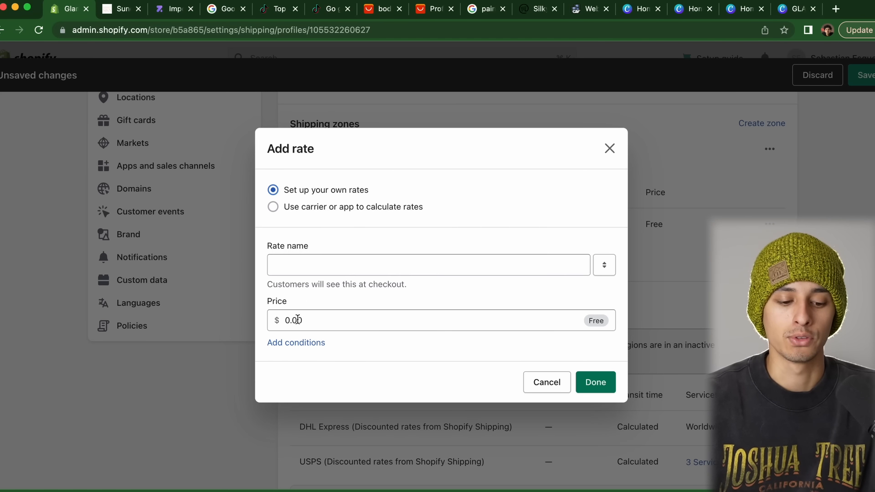
# Add minimum and maximum weight conditions to the new rate and price it at 6.00
pyautogui.click(294, 344)
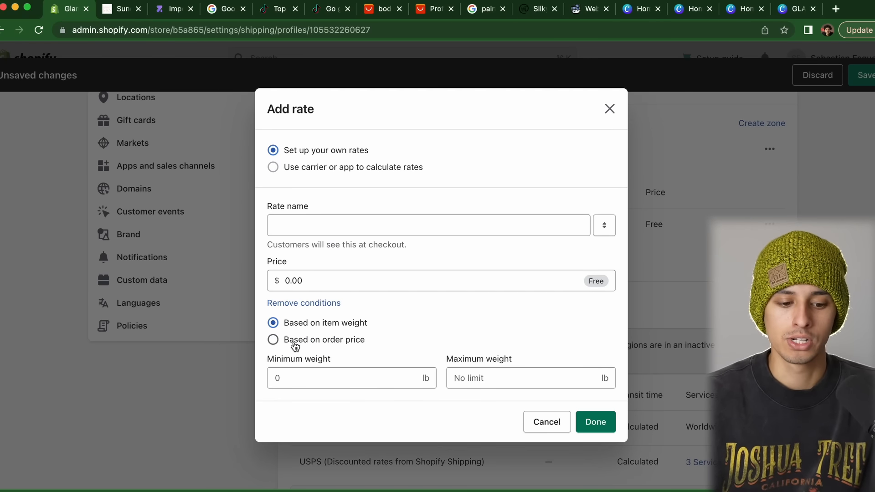
pyautogui.click(304, 378)
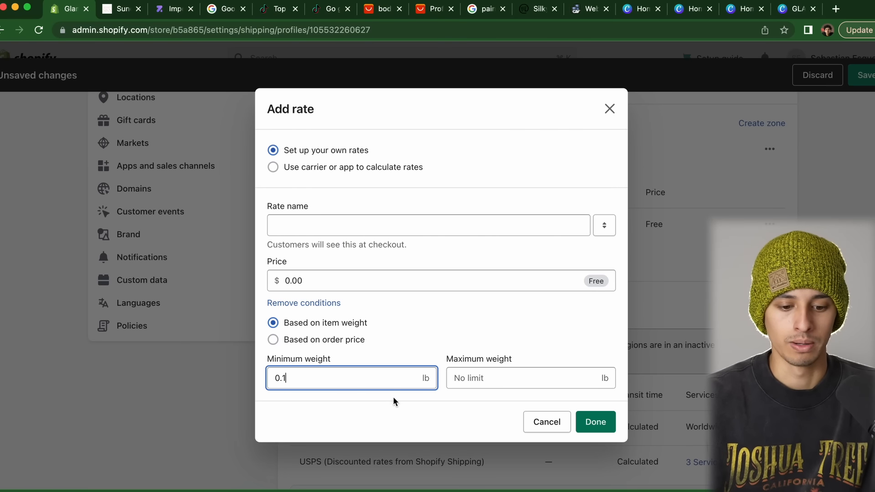
pyautogui.click(487, 375)
pyautogui.click(491, 399)
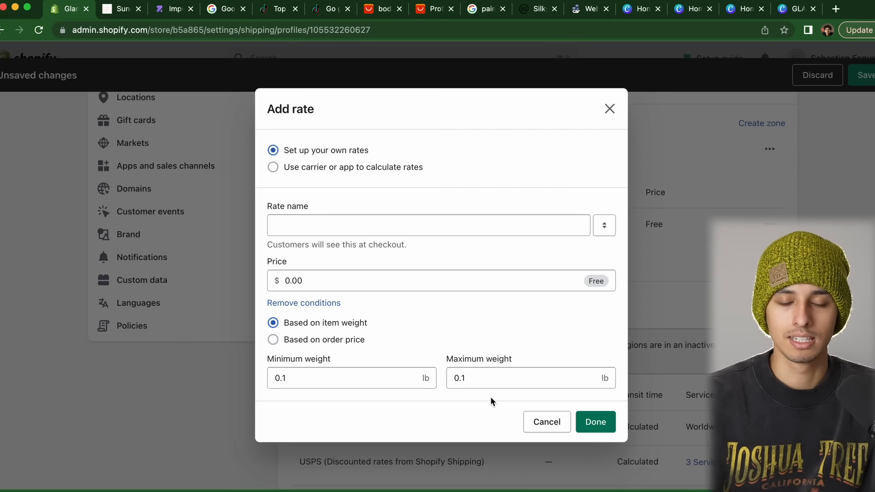
pyautogui.click(347, 284)
pyautogui.write('6')
pyautogui.click(408, 316)
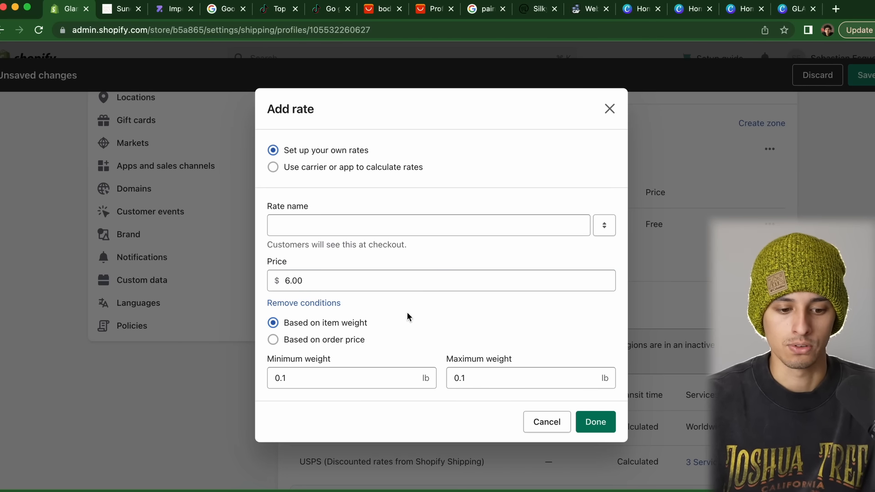
# Name the rate Insured Tracked Shipping, raise its price to 9.00 and adjust the weight range
pyautogui.click(327, 228)
pyautogui.write('Insured Tracked Shipping')
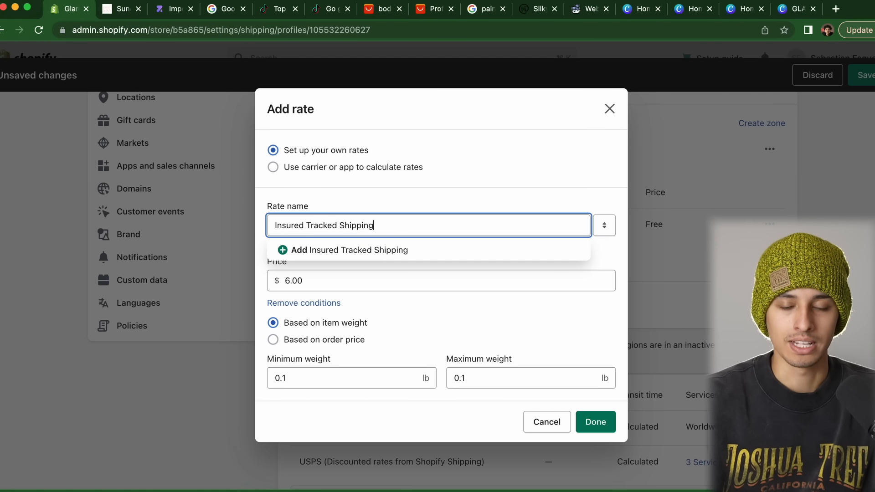
pyautogui.click(382, 201)
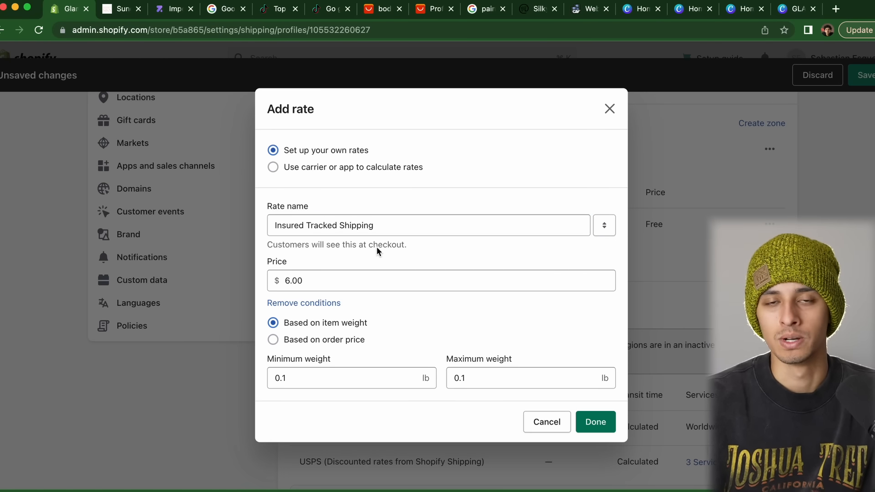
pyautogui.click(290, 280)
pyautogui.press('BackSpace')
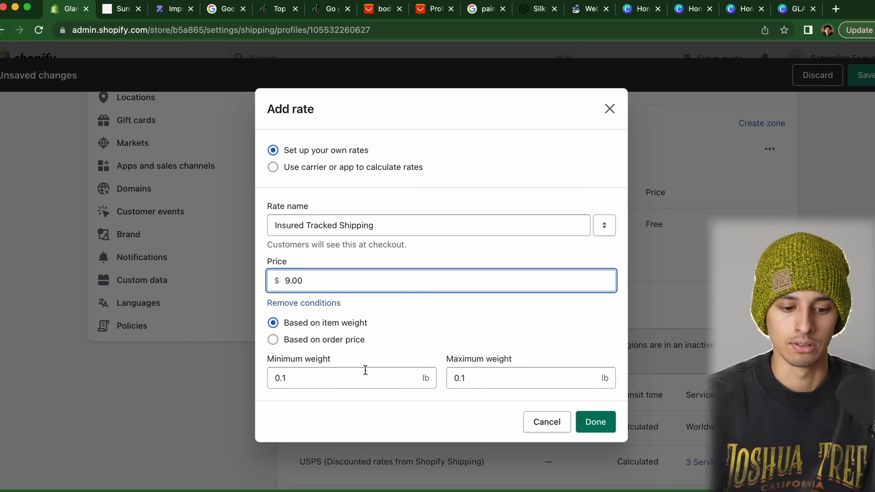
pyautogui.click(371, 403)
pyautogui.click(296, 386)
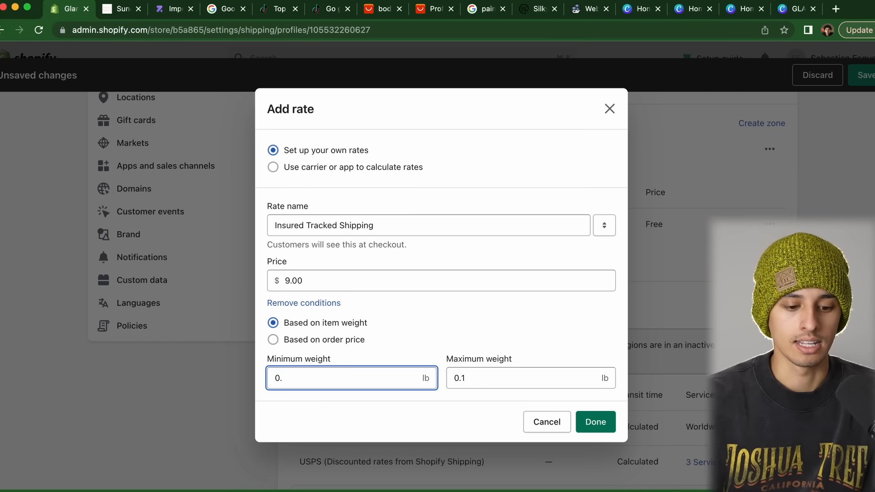
pyautogui.click(503, 379)
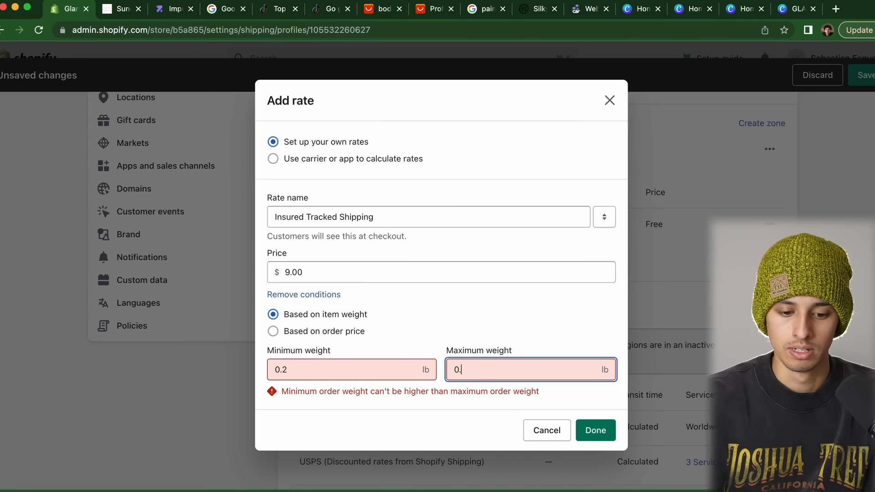
pyautogui.click(456, 415)
# Discard the Insured Tracked Shipping rate and save the shipping profile
pyautogui.moveTo(395, 228); pyautogui.dragTo(289, 225)
pyautogui.click(342, 213)
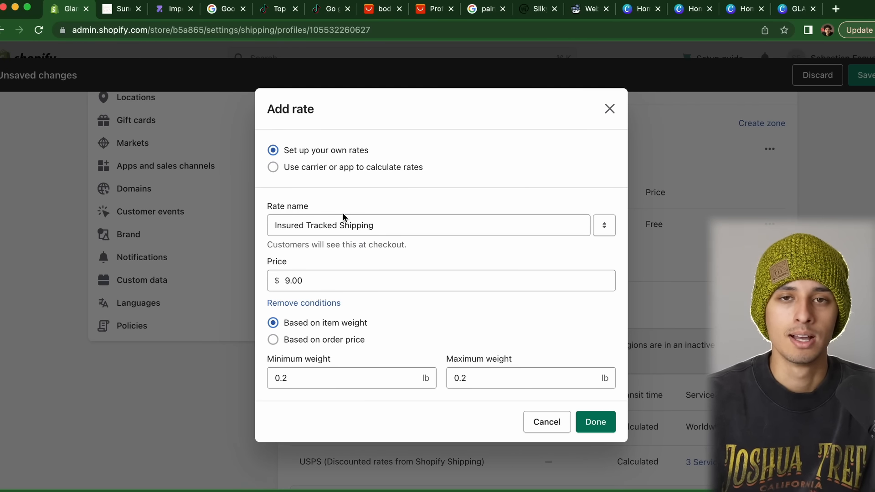
pyautogui.click(534, 422)
pyautogui.click(863, 75)
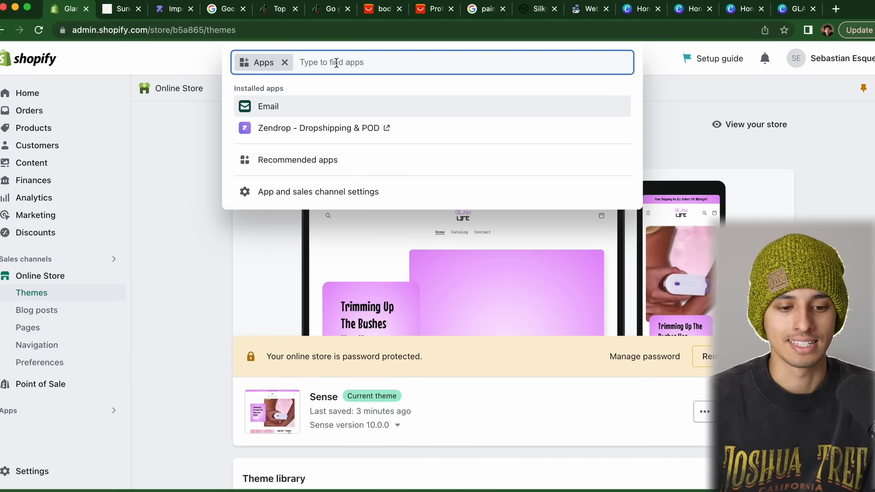
# Install Uplinkly Sticky Cart from a 'sticky cart' App Store search, then reopen the Sense theme editor
pyautogui.write('sticky cart')
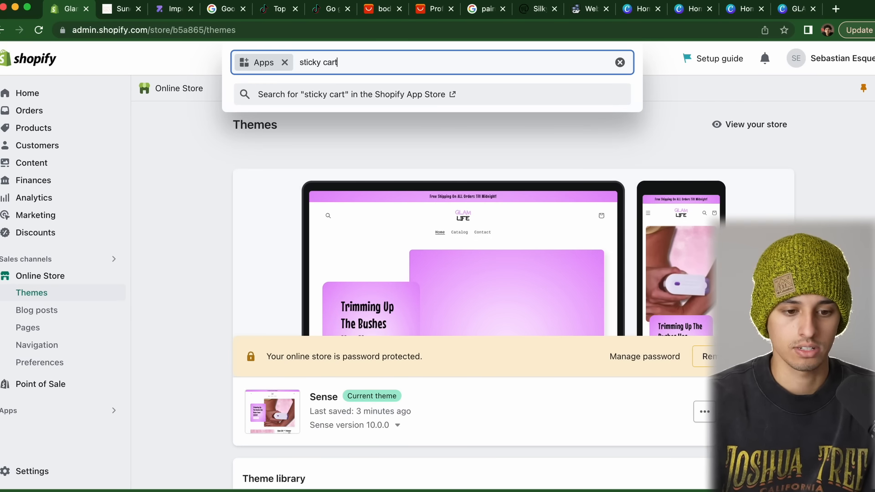
pyautogui.press('Return')
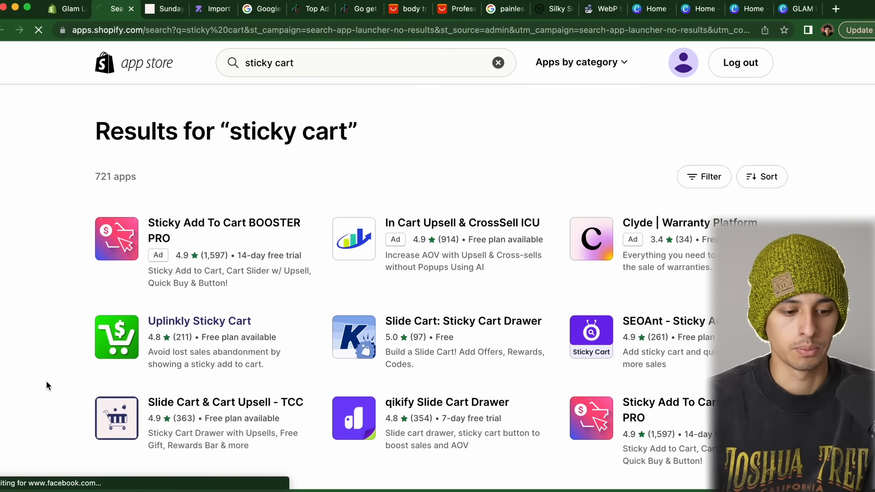
pyautogui.click(201, 320)
pyautogui.click(212, 282)
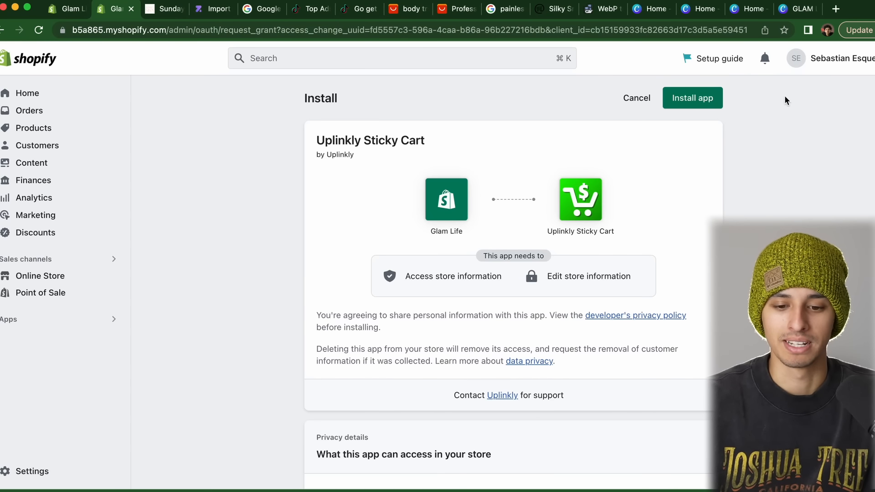
pyautogui.click(690, 97)
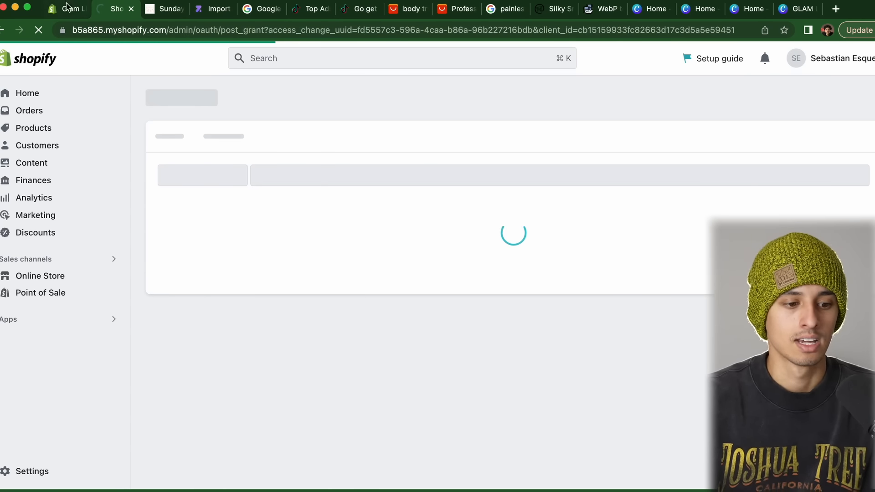
pyautogui.click(66, 6)
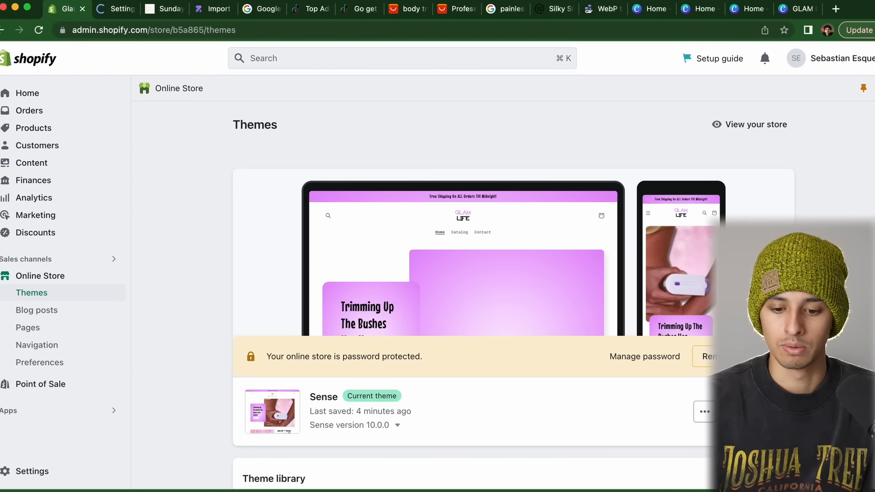
pyautogui.click(375, 318)
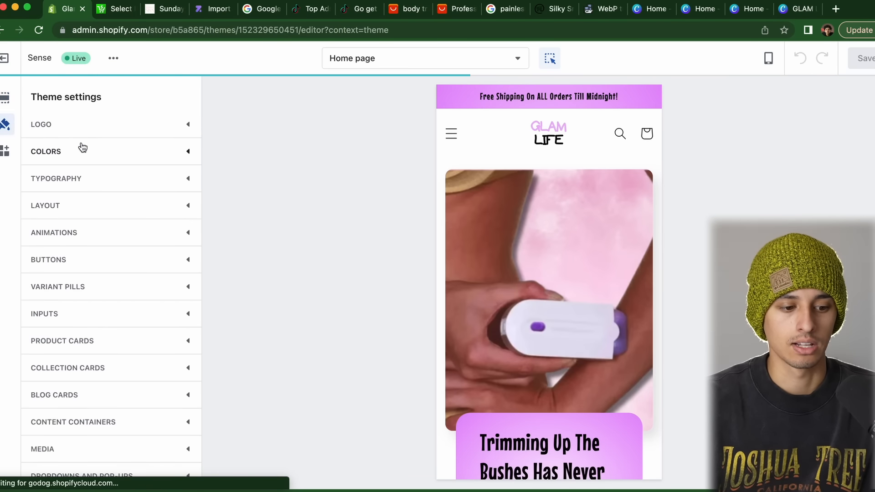
# Open the background colour picker of colour Scheme 1 in the Sense theme settings
pyautogui.click(83, 146)
pyautogui.click(71, 221)
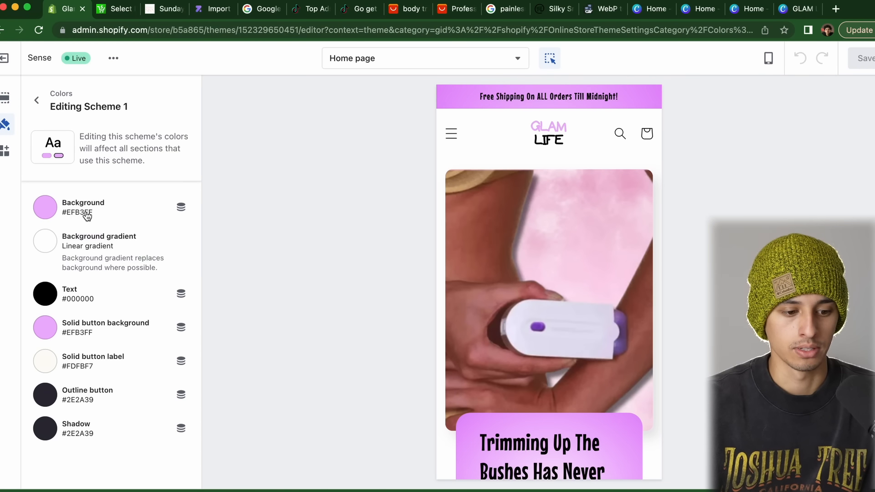
pyautogui.click(86, 215)
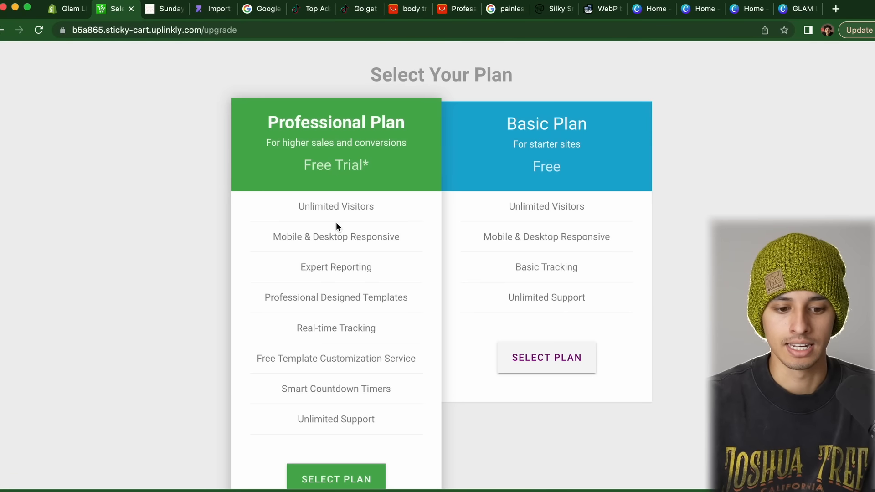
# Choose the Professional plan free trial for Sticky Cart
pyautogui.scroll(-2, 403, 347)
pyautogui.scroll(2, 403, 346)
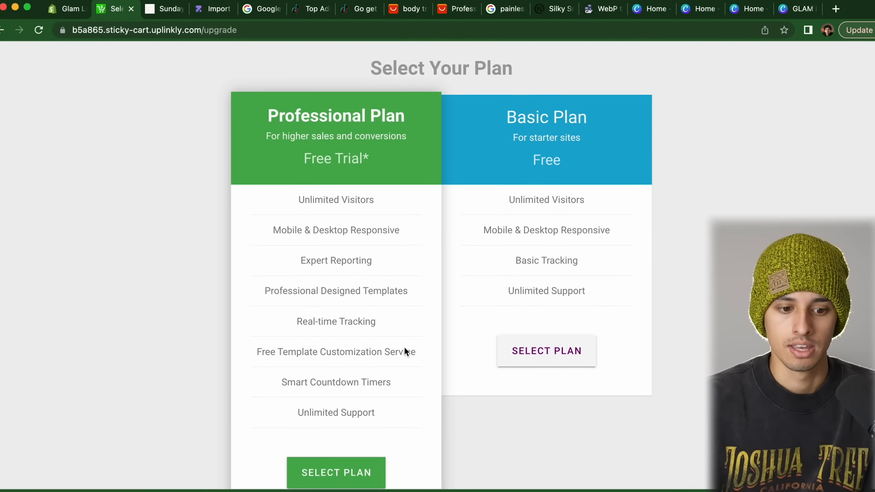
pyautogui.scroll(-2, 404, 346)
pyautogui.click(336, 413)
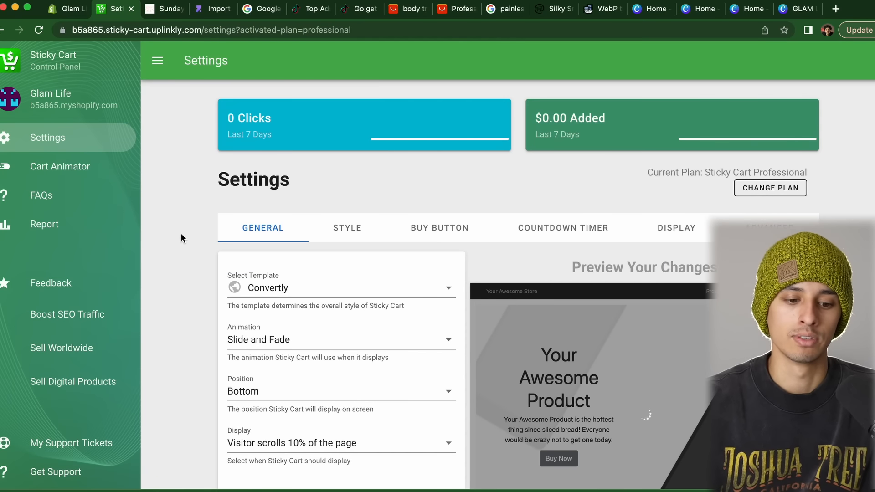
# Set the Sticky Cart bar to display on 'Page loads (always display)' and save
pyautogui.scroll(-3, 181, 238)
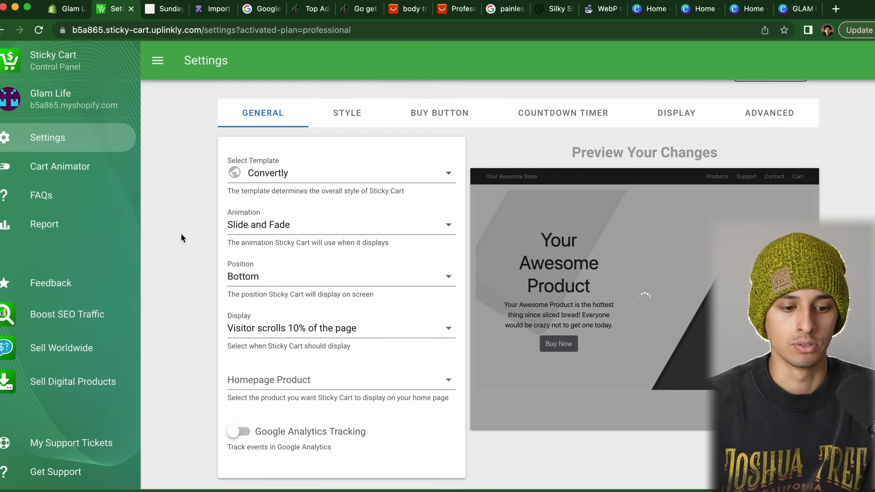
pyautogui.click(343, 121)
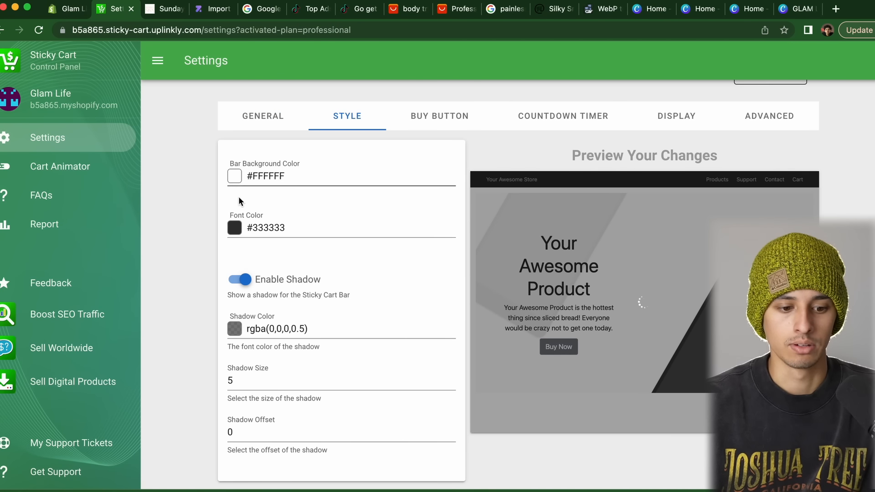
pyautogui.click(235, 176)
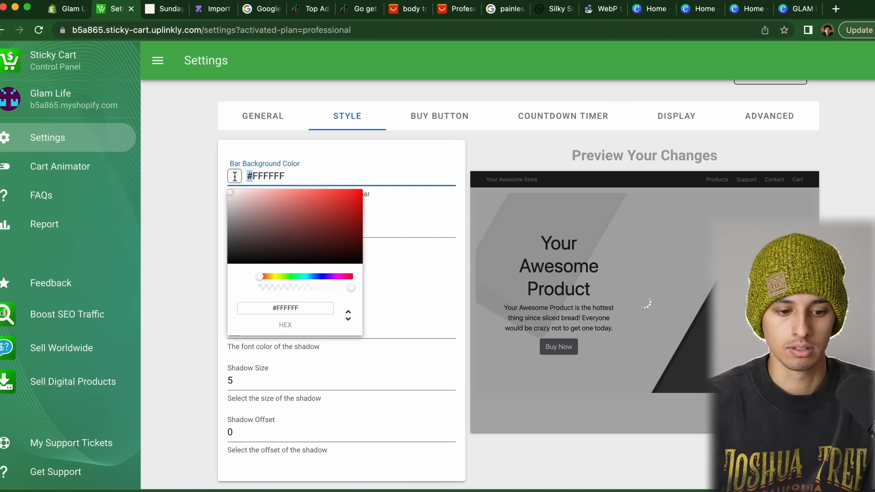
pyautogui.click(348, 279)
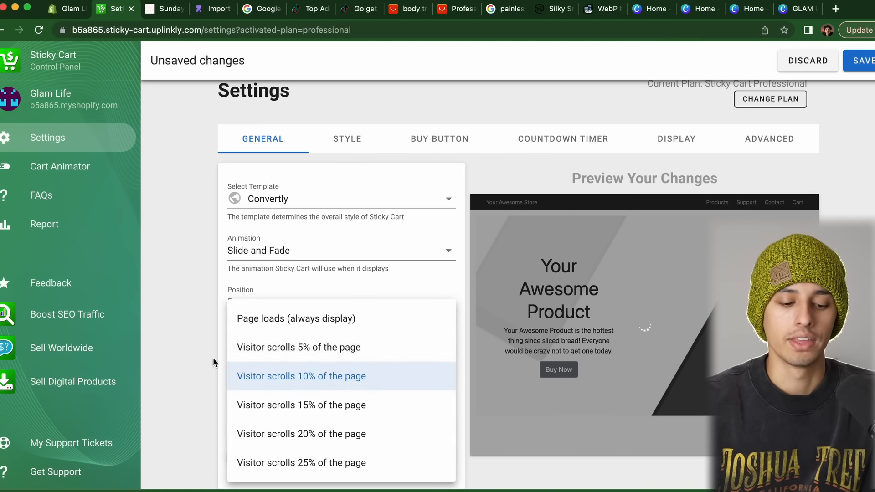
pyautogui.click(214, 357)
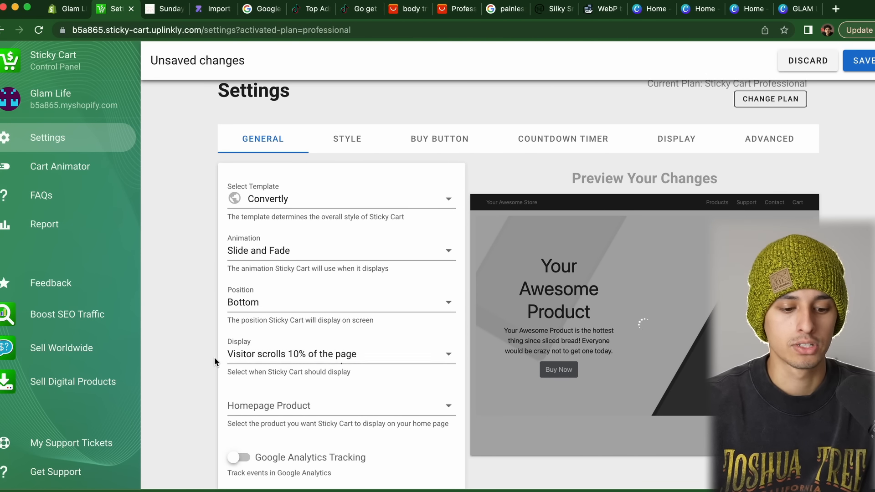
pyautogui.click(280, 354)
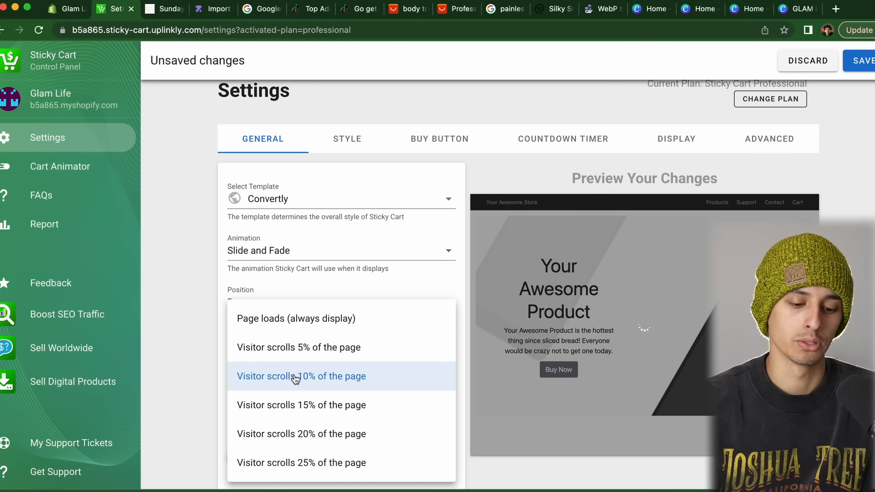
pyautogui.click(300, 324)
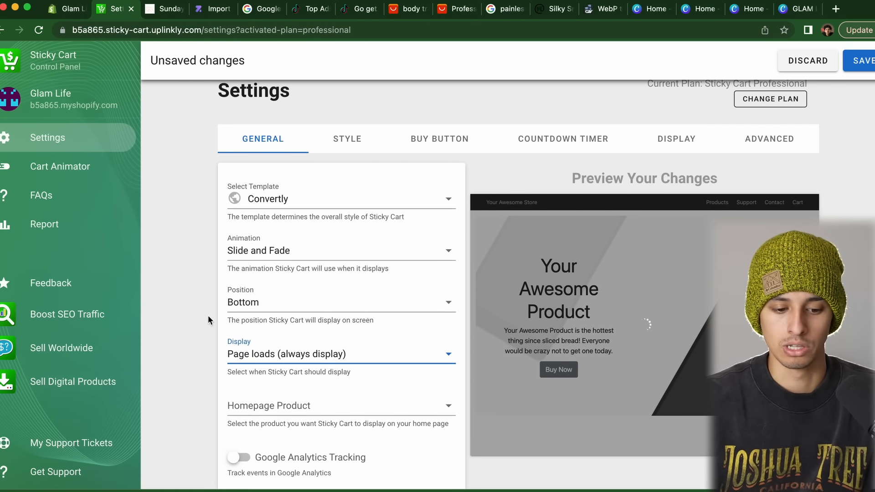
pyautogui.click(859, 67)
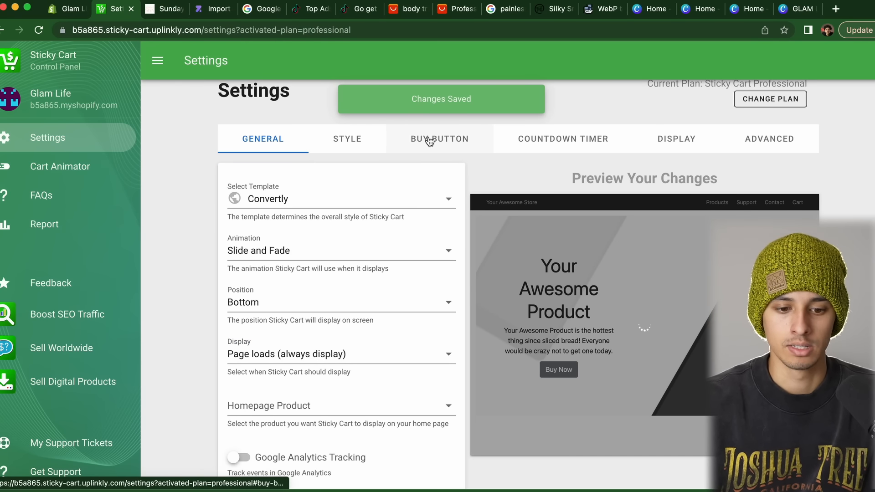
# Review the Buy button and Style settings, then return to the Shopify theme editor
pyautogui.click(445, 139)
pyautogui.click(348, 138)
pyautogui.click(263, 139)
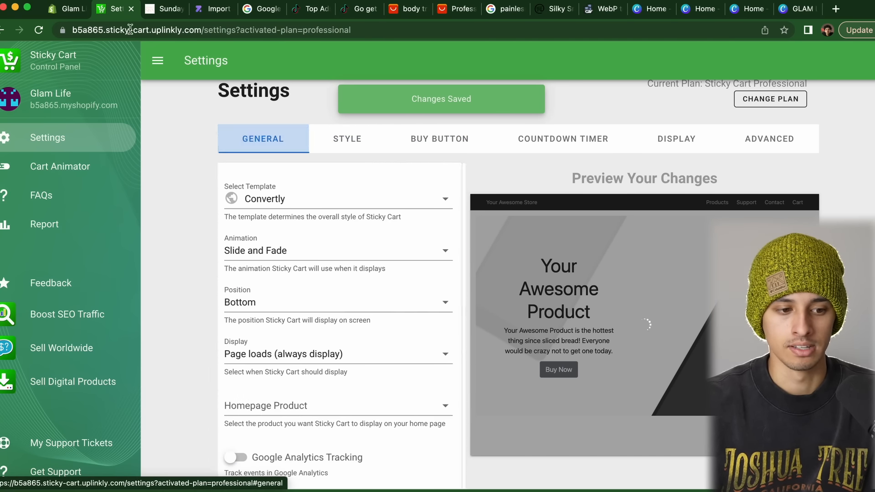
pyautogui.click(67, 7)
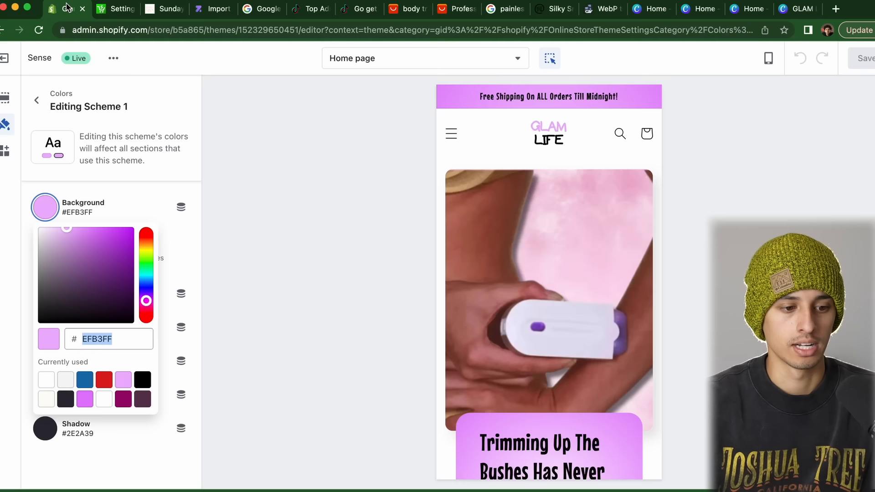
# Exit the theme editor and open the Glam Life Trimmer product page on the live storefront
pyautogui.click(37, 101)
pyautogui.click(7, 61)
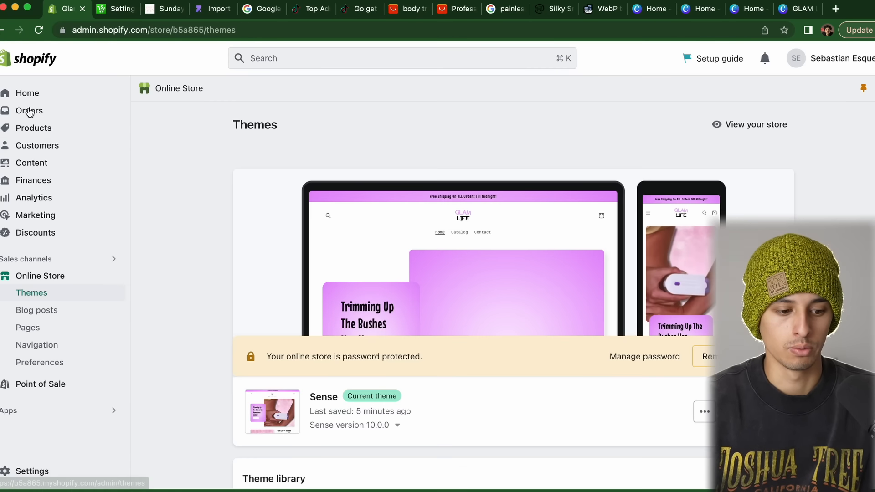
pyautogui.click(114, 276)
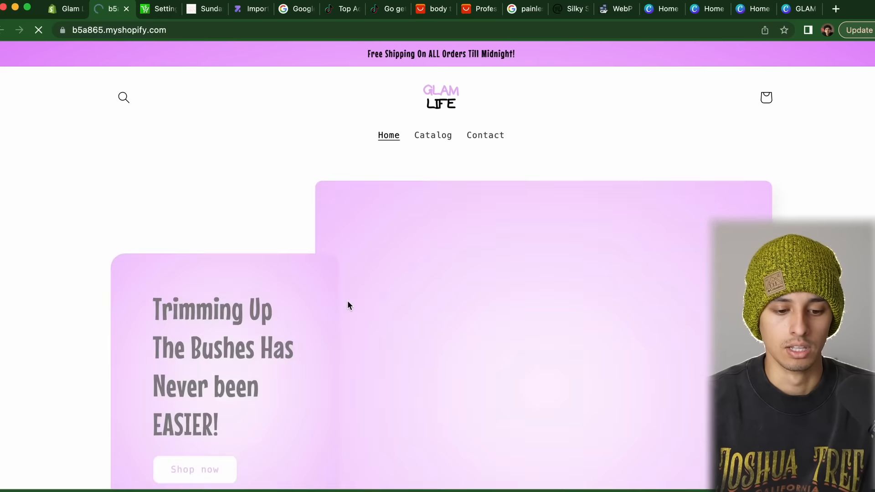
pyautogui.scroll(-4, 348, 304)
pyautogui.click(211, 278)
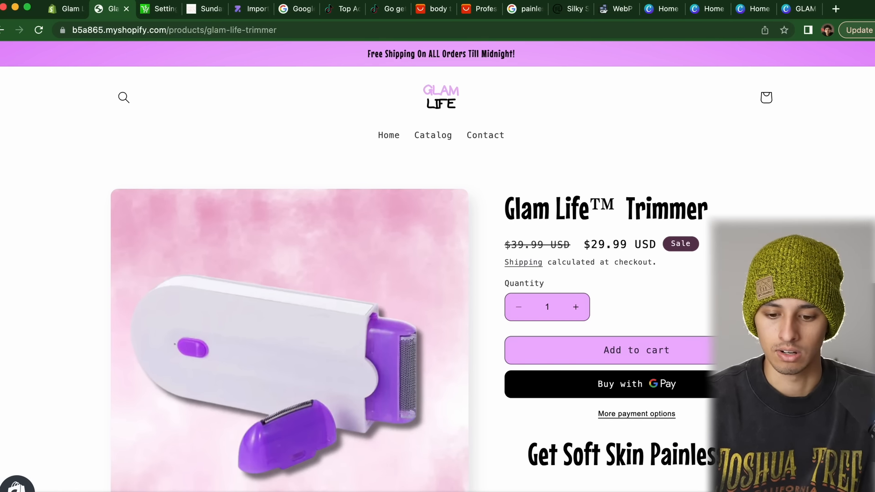
# Preview the product page at mobile width in DevTools, then return to the admin Themes page
pyautogui.press('super+alt+i')
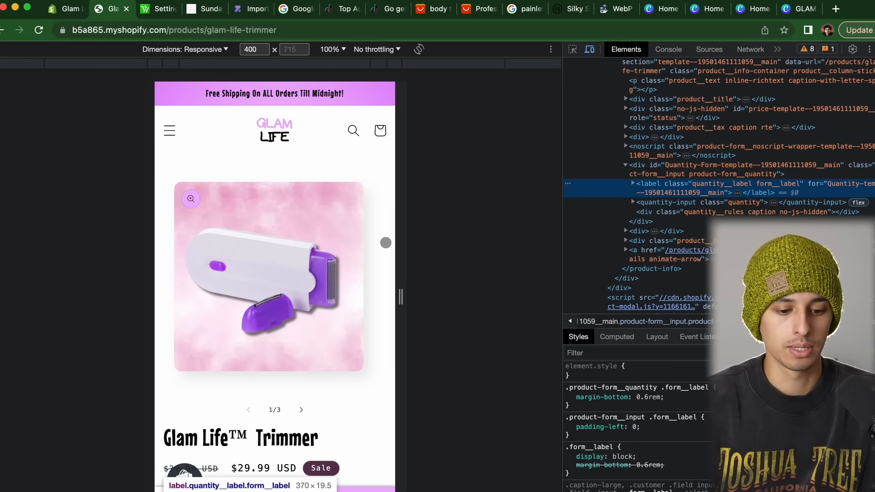
pyautogui.scroll(-10, 335, 253)
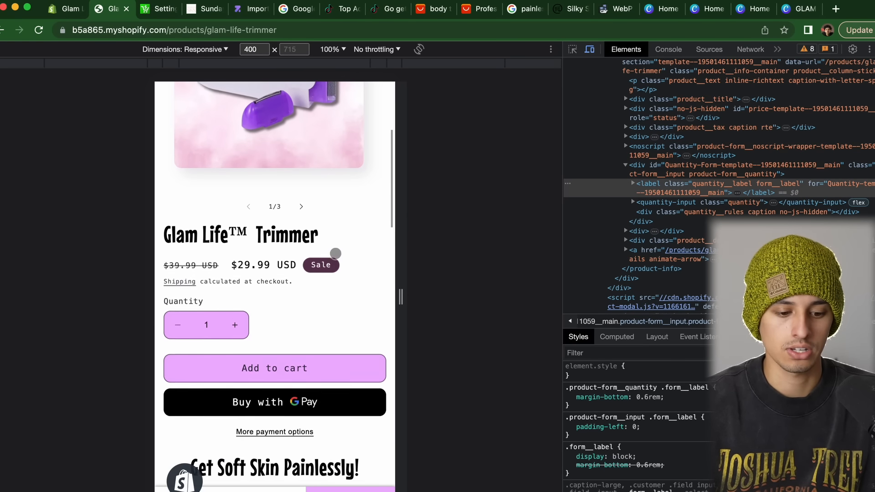
pyautogui.scroll(-1, 336, 253)
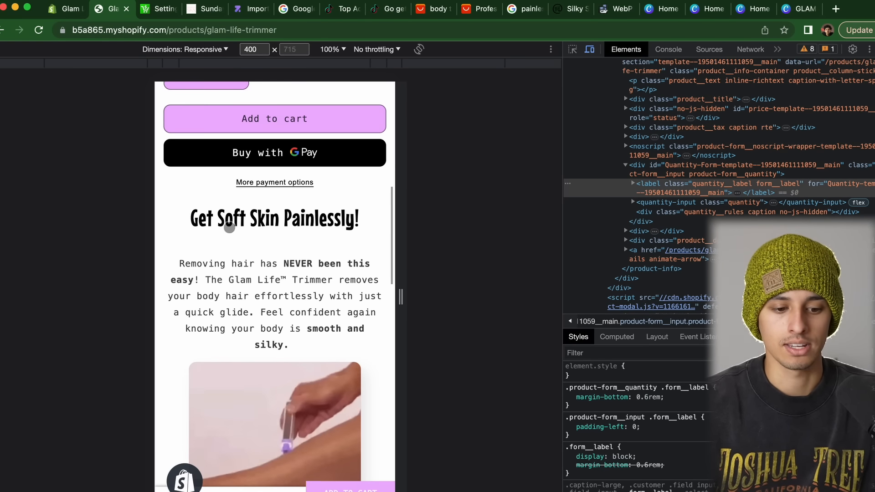
pyautogui.scroll(-3, 375, 232)
pyautogui.scroll(-20, 375, 232)
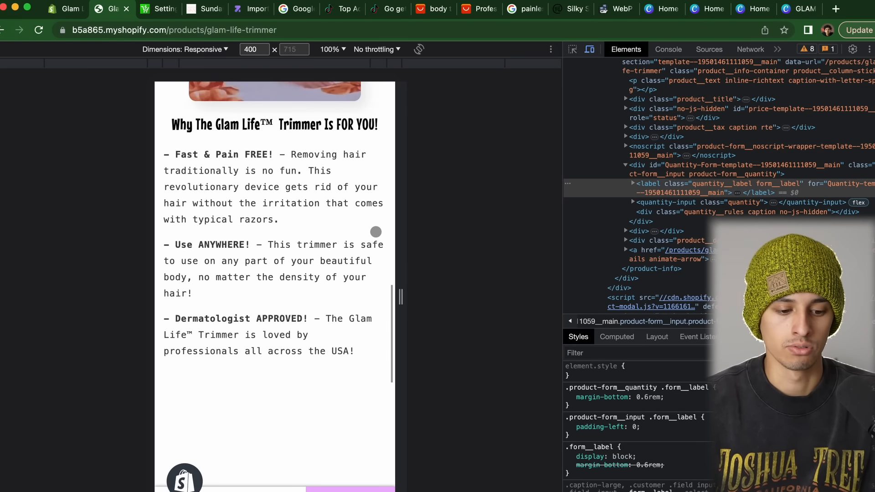
pyautogui.scroll(-5, 376, 232)
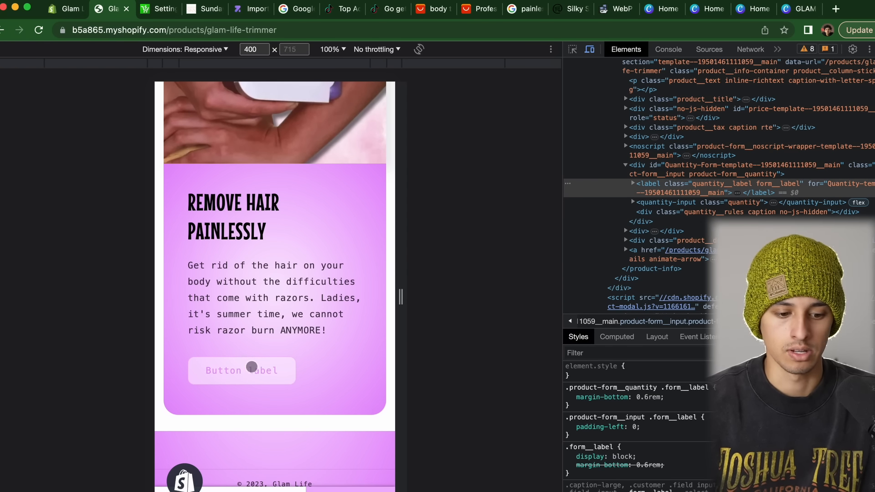
pyautogui.press('super+alt+i')
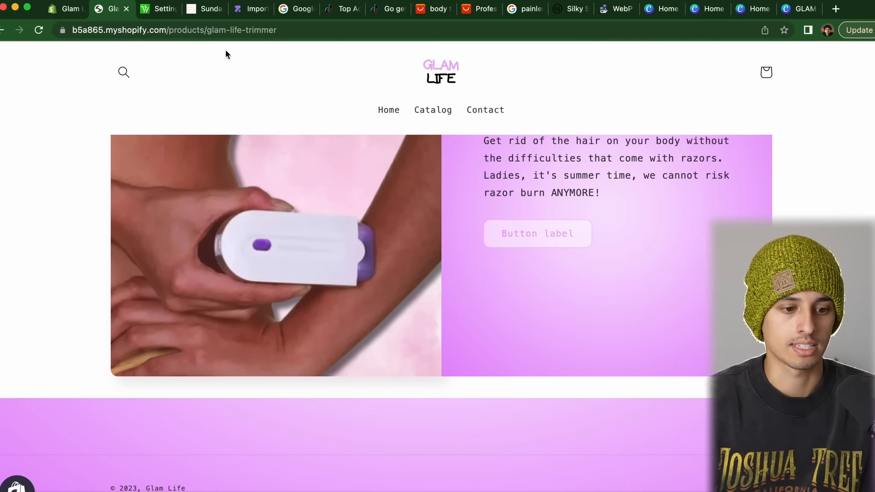
pyautogui.click(68, 9)
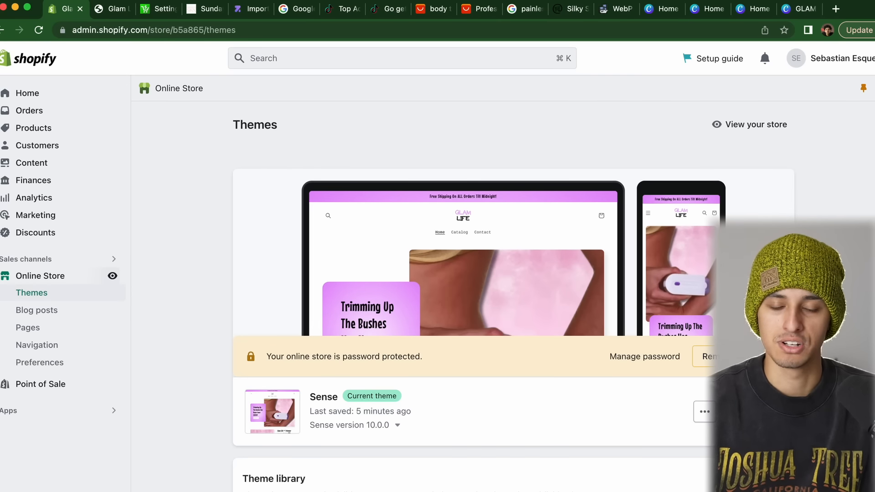
# Clear the product template's image-with-text button label, save, and go to Navigation
pyautogui.click(752, 411)
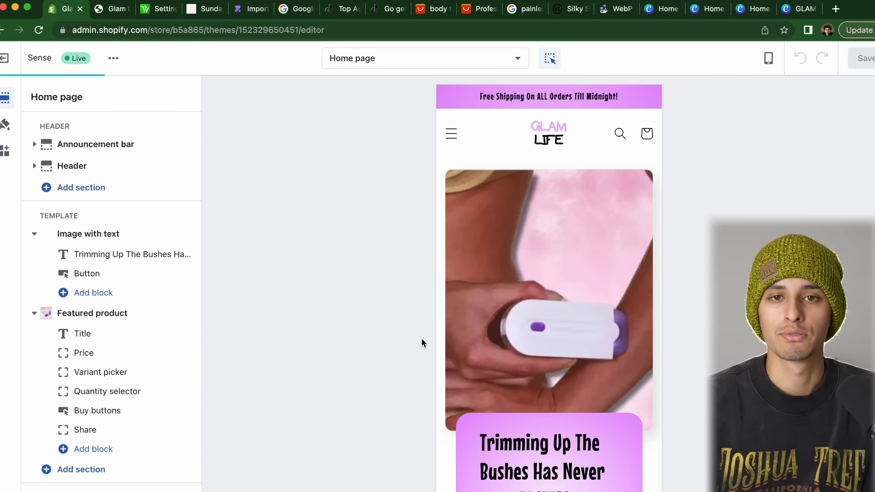
pyautogui.scroll(-5, 566, 384)
pyautogui.click(526, 268)
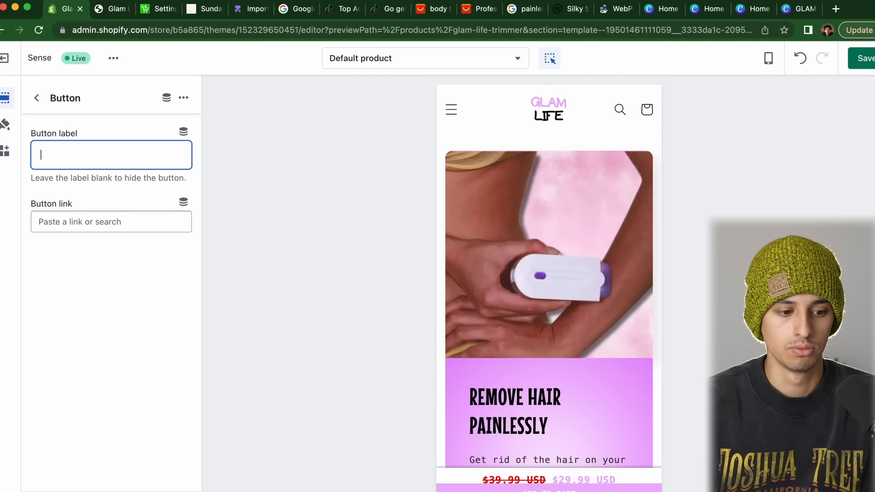
pyautogui.click(865, 58)
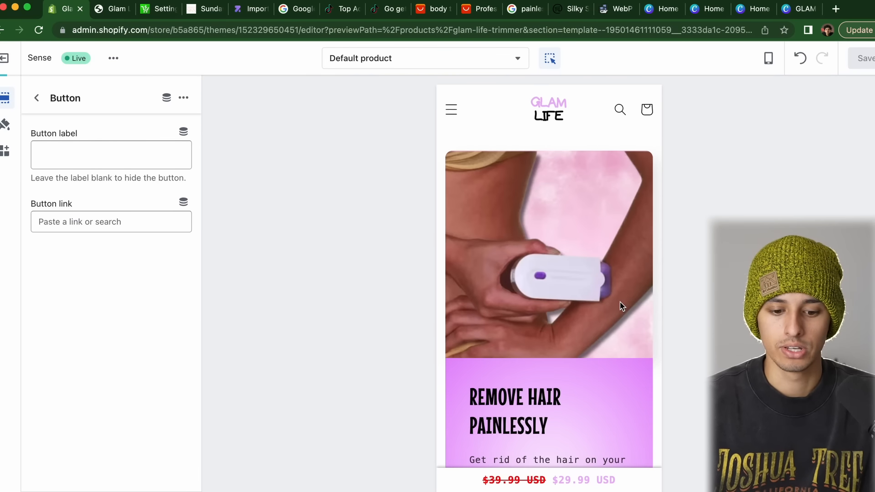
pyautogui.scroll(-4, 620, 303)
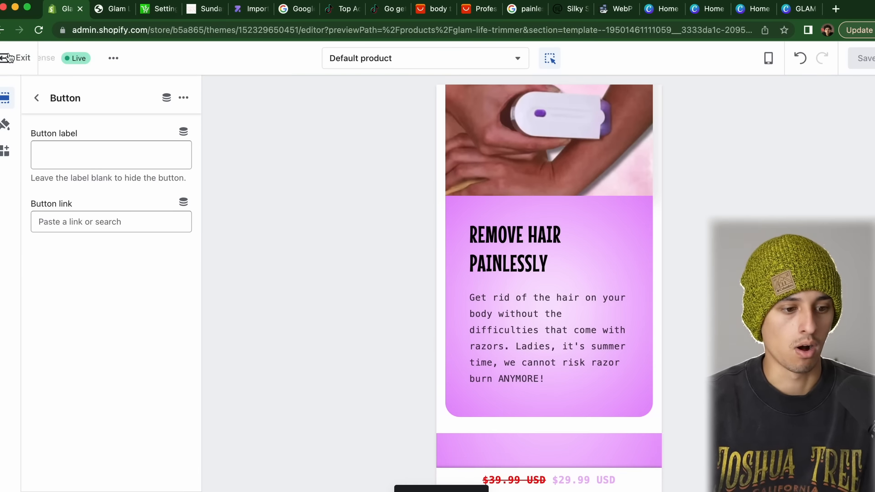
pyautogui.click(5, 58)
pyautogui.click(34, 347)
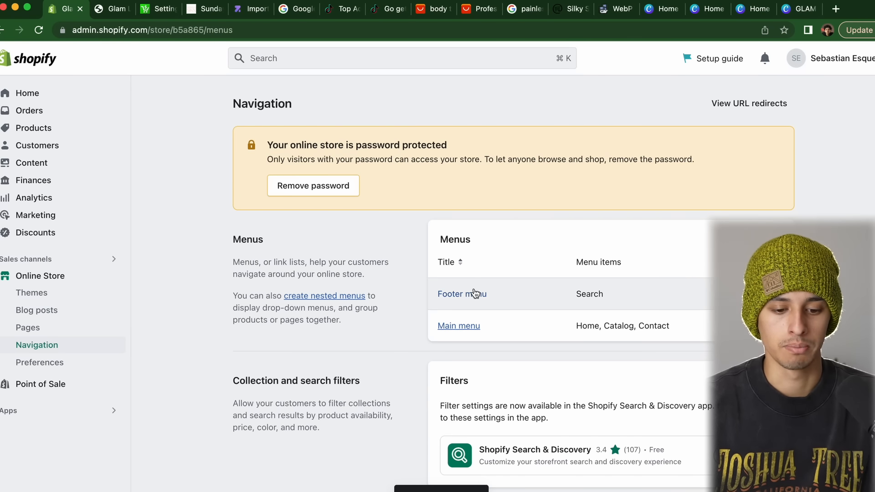
# Add Contact Information and Privacy Policy policy links to the Footer menu
pyautogui.click(474, 299)
pyautogui.click(287, 303)
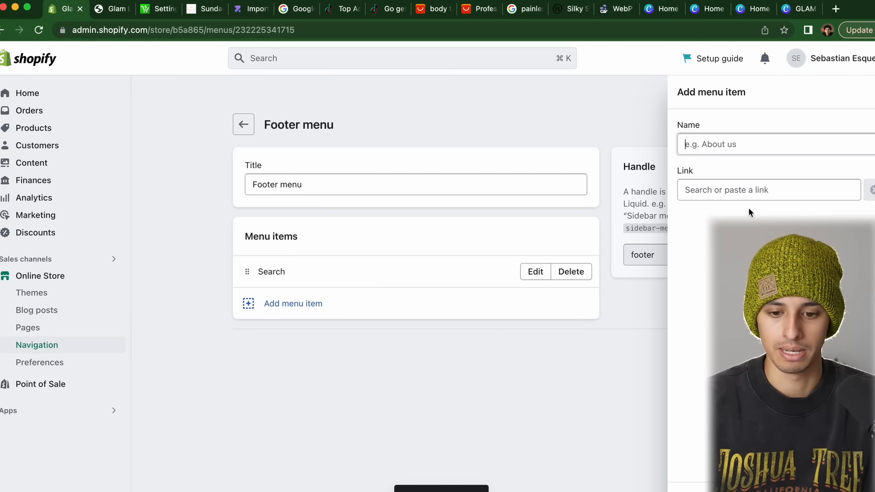
pyautogui.click(785, 190)
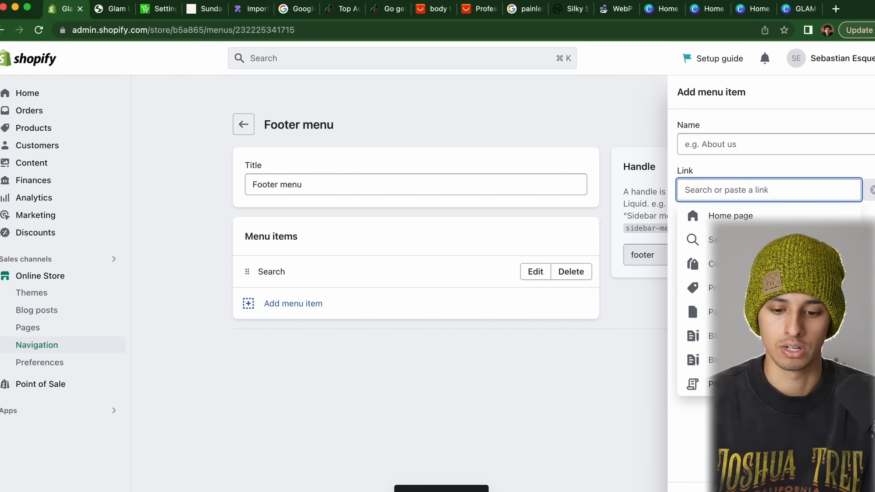
pyautogui.click(710, 383)
pyautogui.click(732, 240)
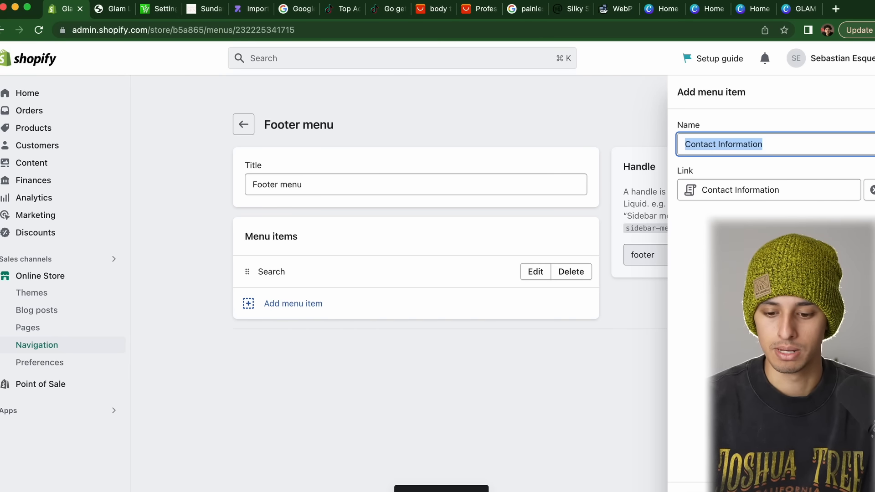
pyautogui.click(865, 490)
pyautogui.click(279, 327)
pyautogui.click(807, 190)
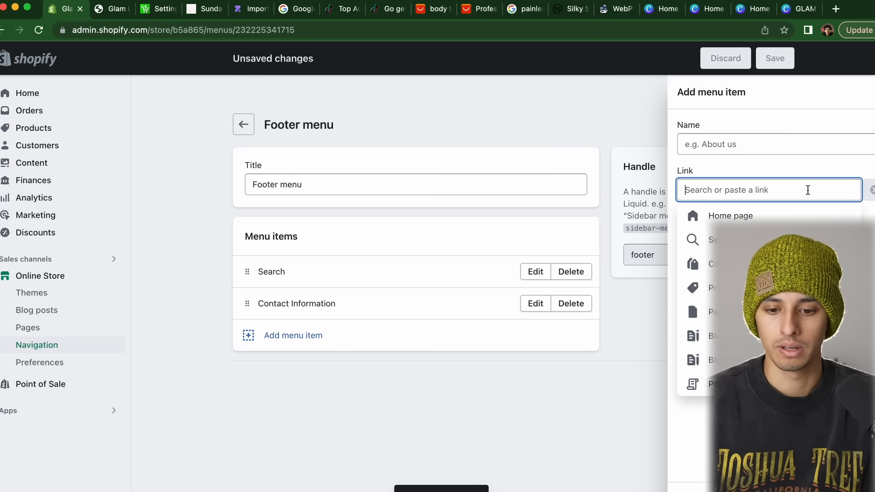
pyautogui.click(752, 383)
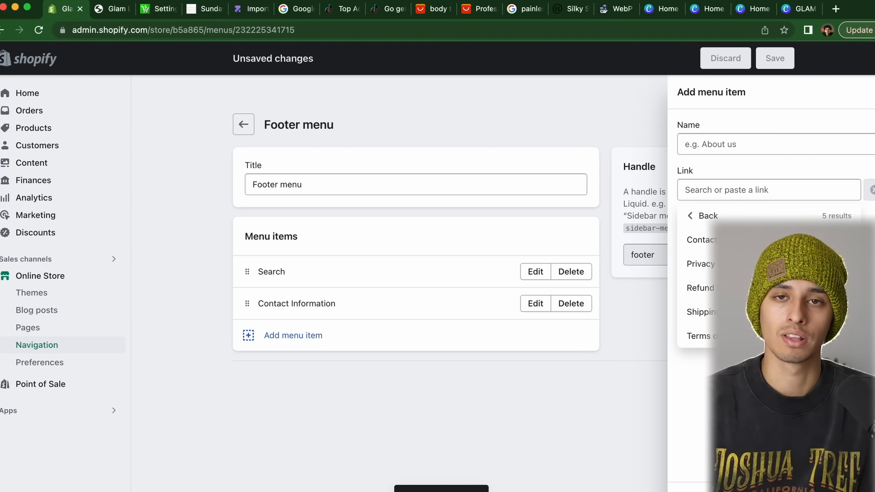
pyautogui.click(732, 260)
pyautogui.click(865, 491)
# Rename the Main menu's Catalog item to Shop, link it to Glam Life™ Trimmer, and save
pyautogui.click(289, 367)
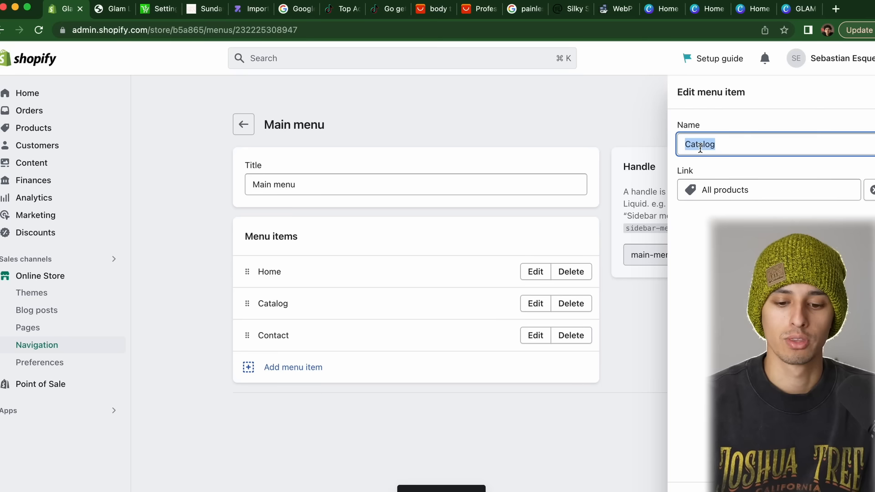
pyautogui.write('Shop')
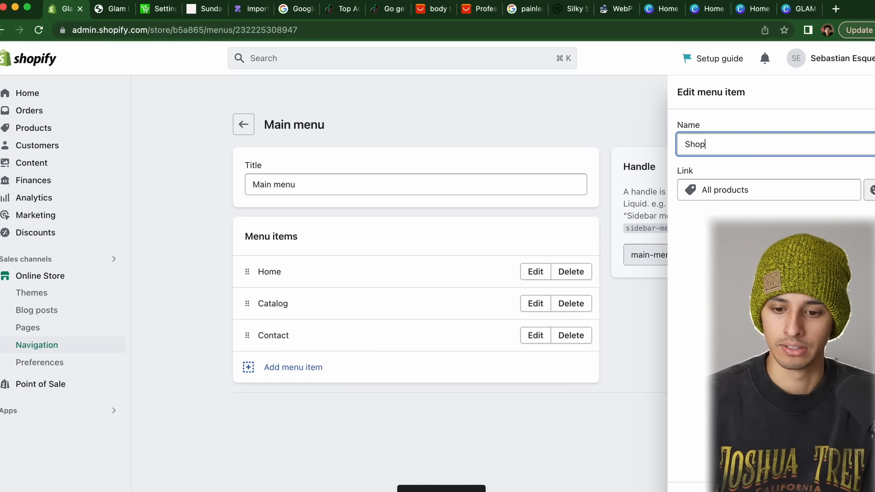
pyautogui.click(778, 191)
pyautogui.press('BackSpace')
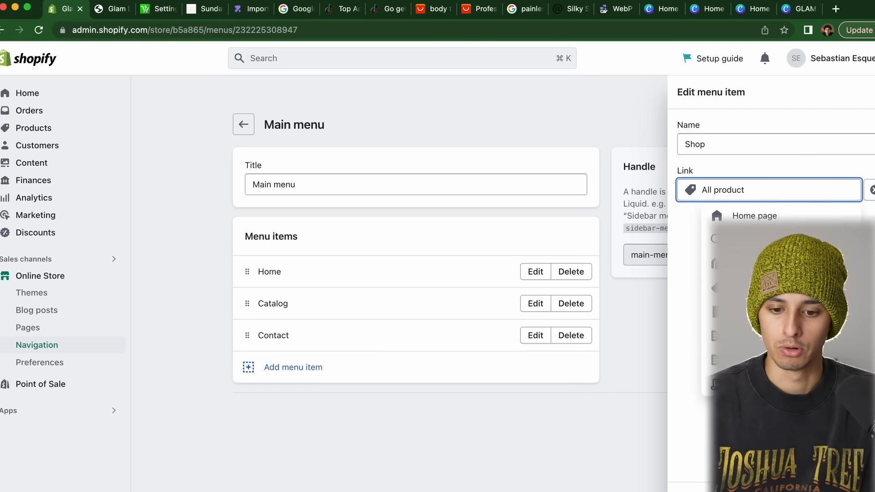
pyautogui.press('BackSpace')
pyautogui.press('BackSpace')
pyautogui.press('BackSpace')
pyautogui.press('BackSpace')
pyautogui.press('BackSpace')
pyautogui.press('BackSpace')
pyautogui.press('BackSpace')
pyautogui.press('BackSpace')
pyautogui.press('BackSpace')
pyautogui.press('BackSpace')
pyautogui.press('BackSpace')
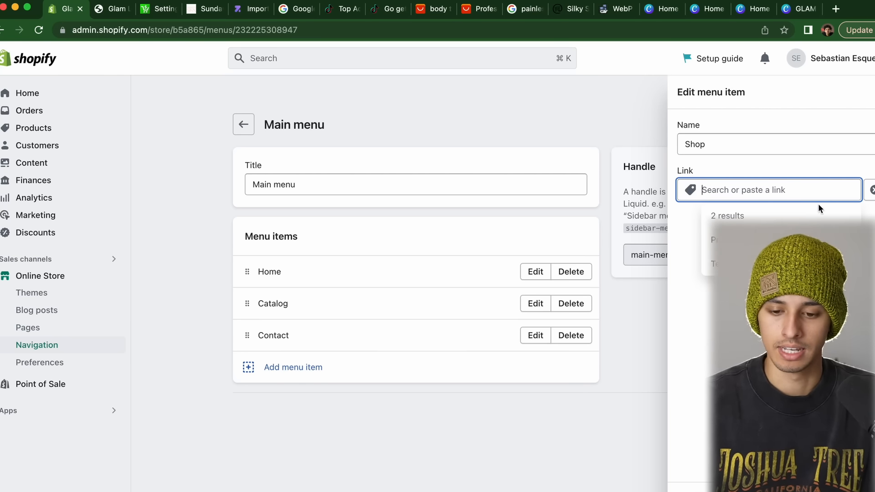
pyautogui.click(756, 288)
pyautogui.click(756, 264)
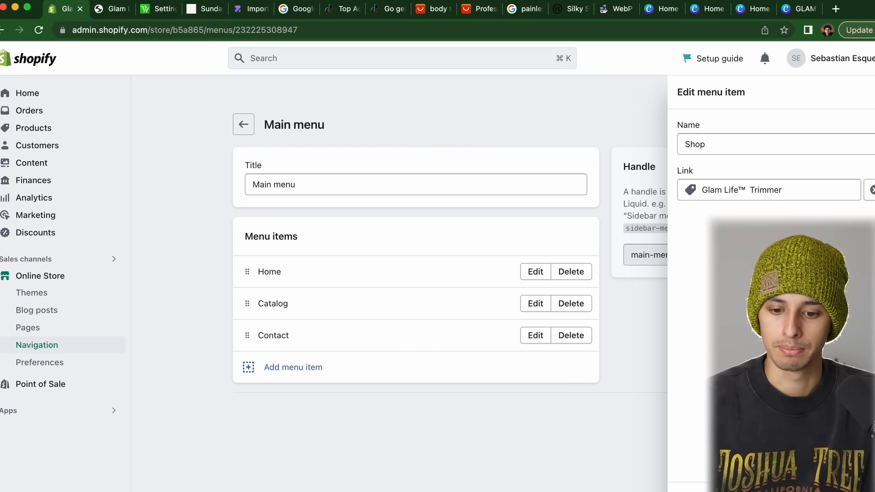
pyautogui.click(855, 490)
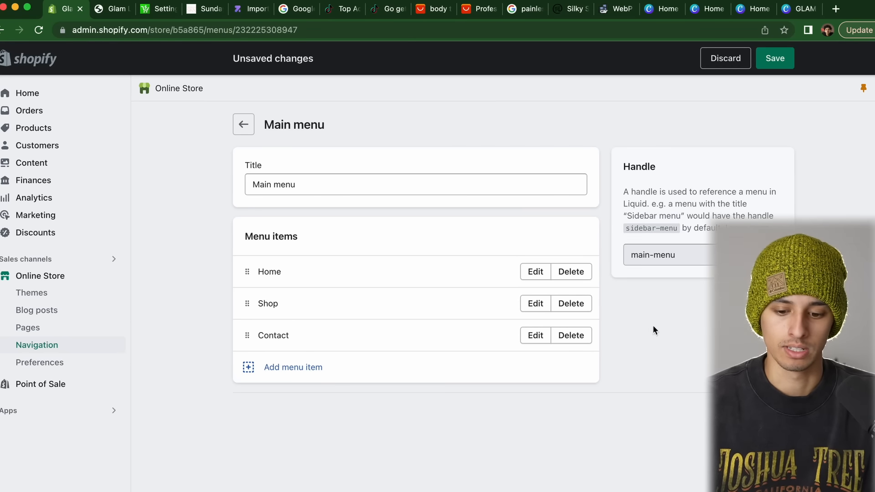
pyautogui.click(775, 58)
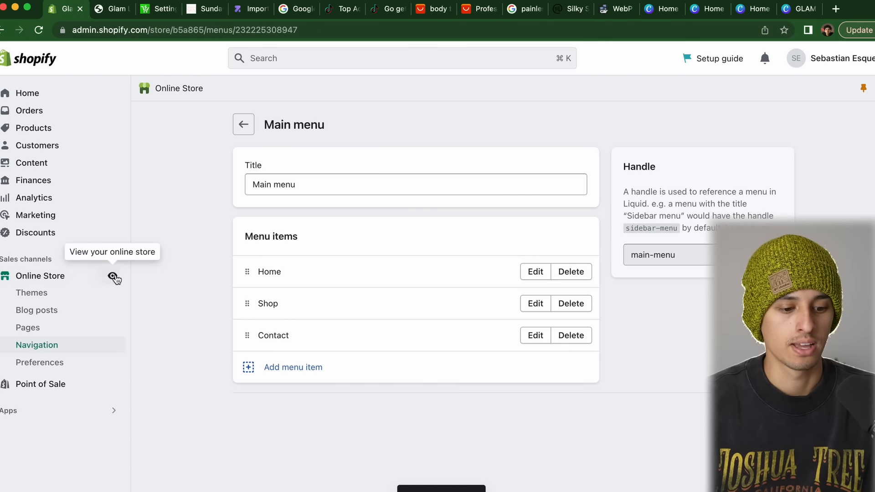
# Open the live store and scroll the Glam Life™ Trimmer page with its $29.99 sticky add-to-cart bar
pyautogui.click(114, 275)
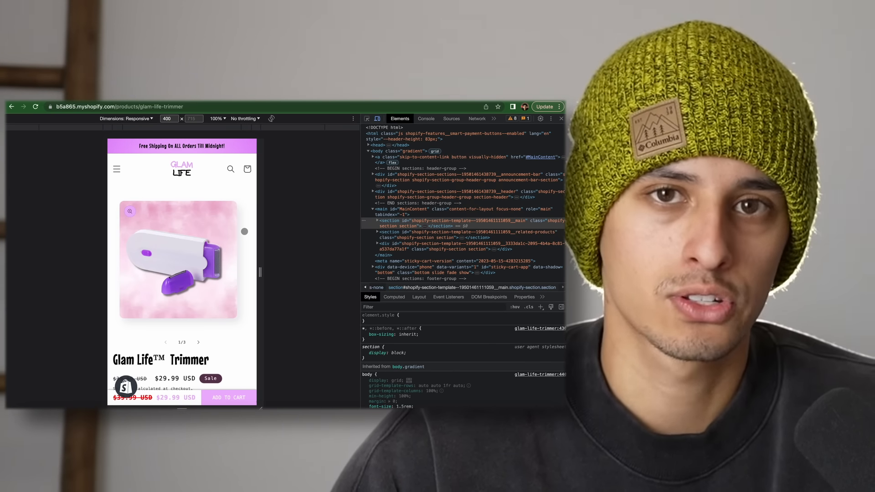
pyautogui.scroll(-2, 245, 231)
pyautogui.scroll(-8, 245, 231)
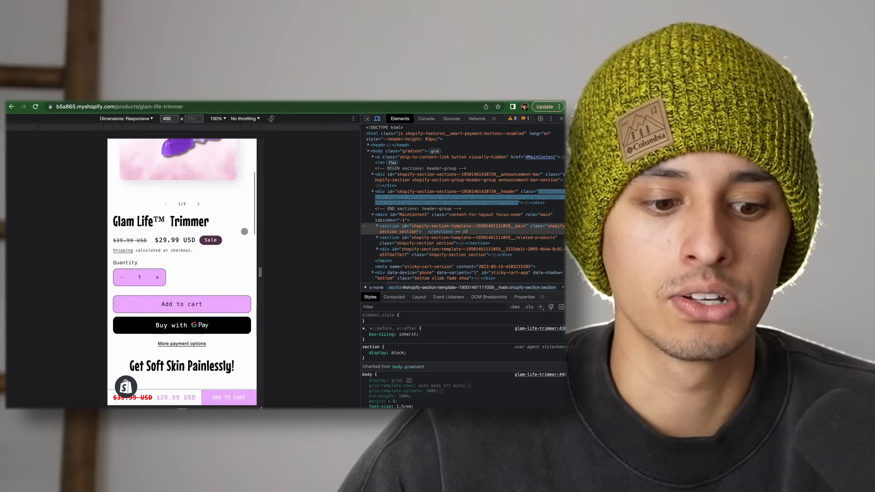
pyautogui.scroll(3, 244, 231)
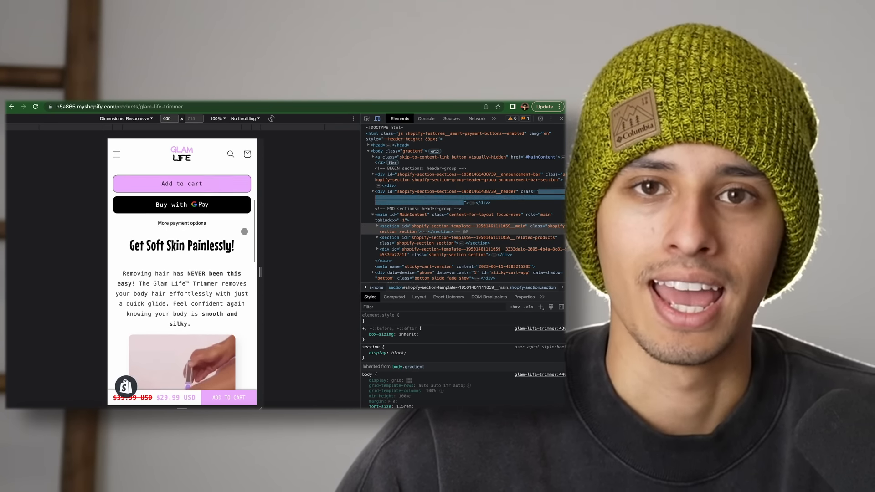
pyautogui.scroll(-1, 244, 231)
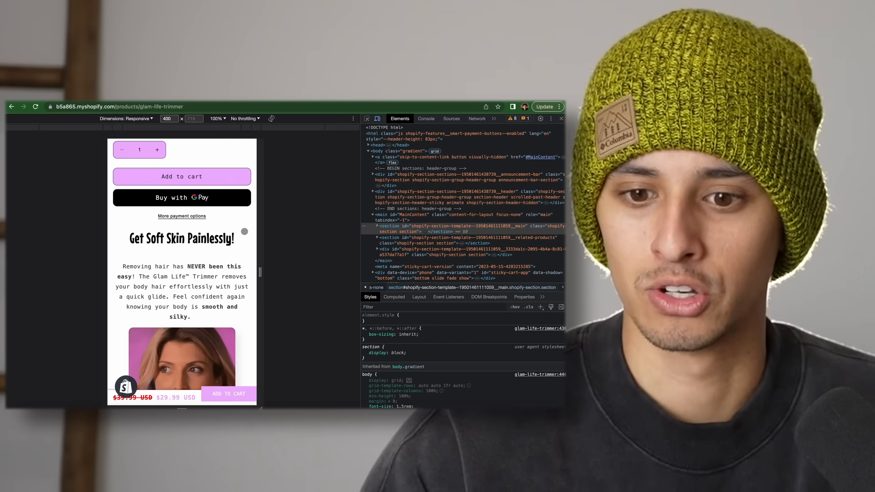
pyautogui.scroll(-2, 244, 231)
pyautogui.scroll(-12, 245, 231)
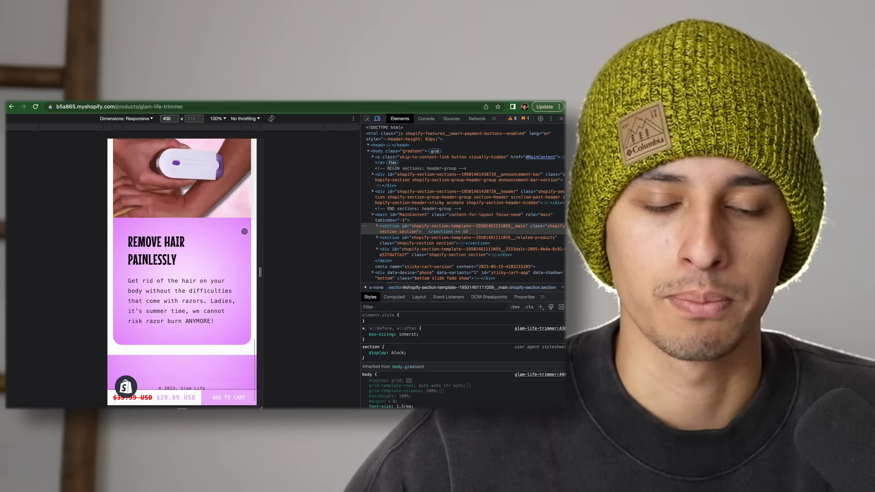
pyautogui.scroll(15, 244, 231)
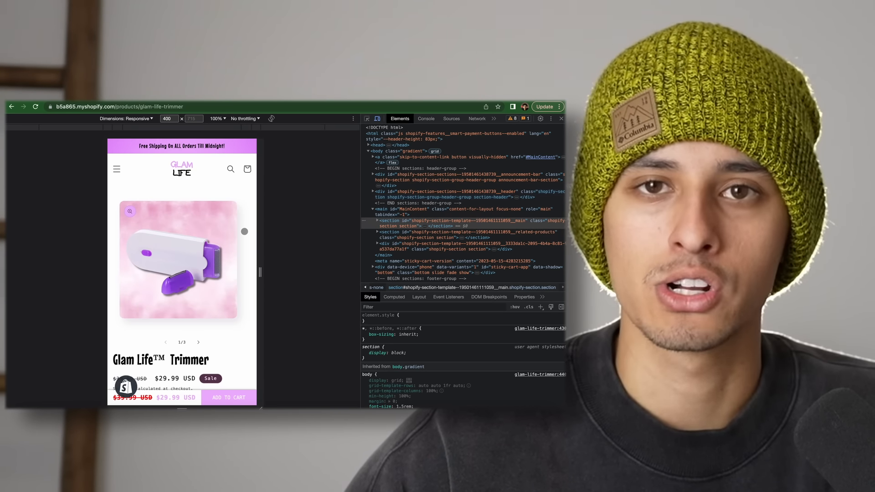